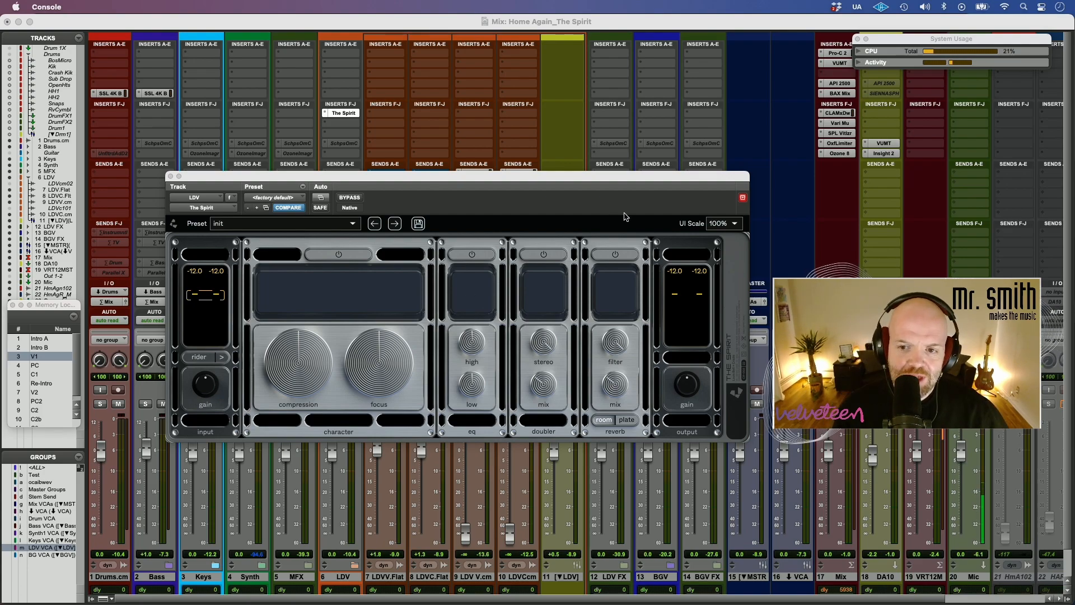
Step: Try The Spirit's interface at 125% and 75% scale, and return it to 100%
{"action": "left_click", "coordinate": [728, 225]}
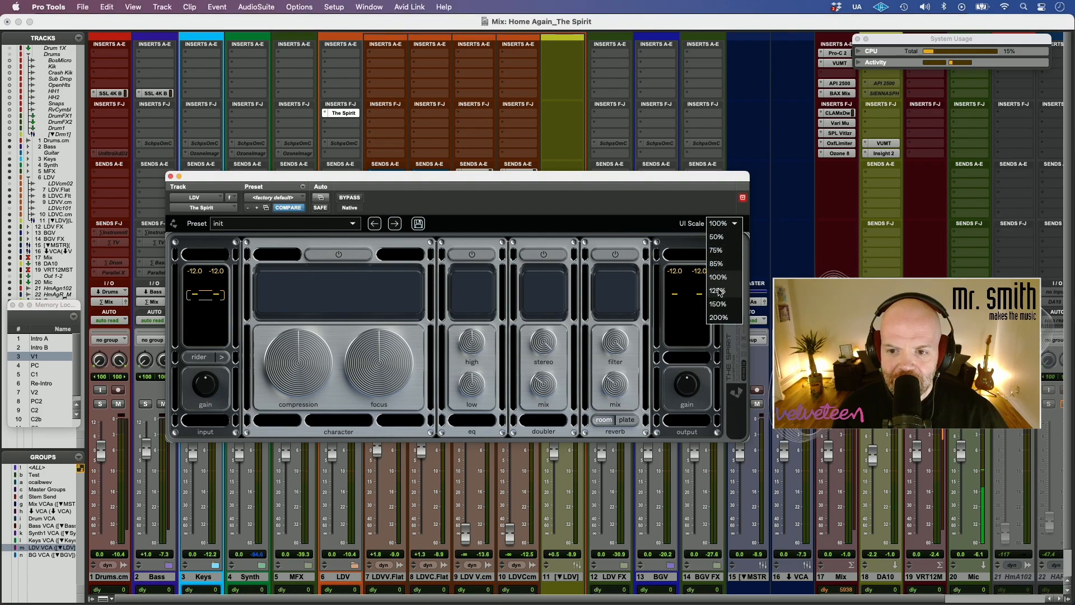
{"action": "left_click", "coordinate": [721, 254]}
{"action": "left_click", "coordinate": [862, 225]}
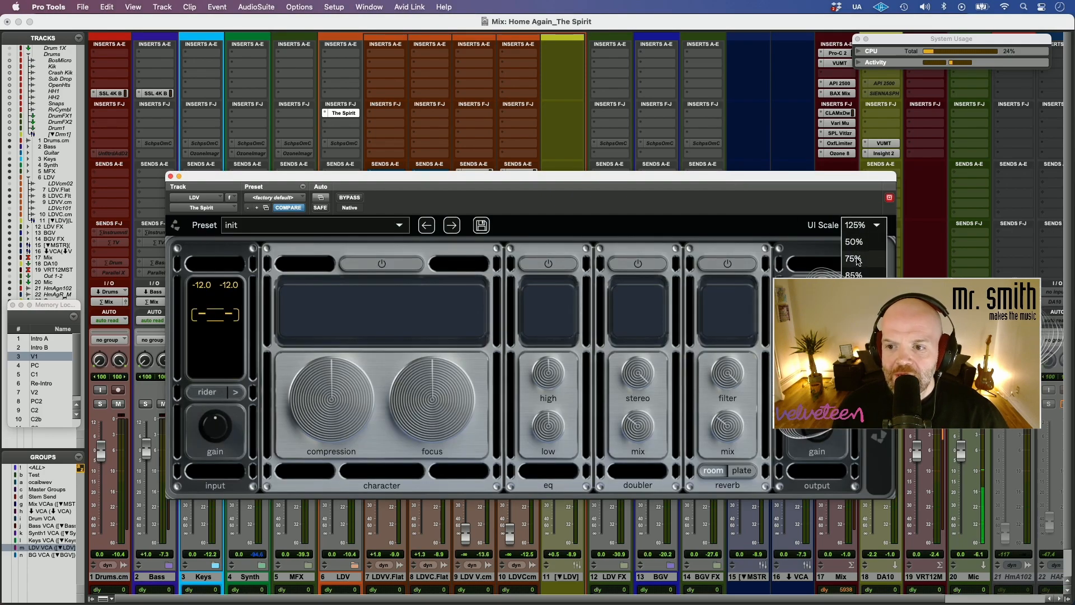
{"action": "left_click", "coordinate": [857, 255]}
{"action": "left_click", "coordinate": [582, 222]}
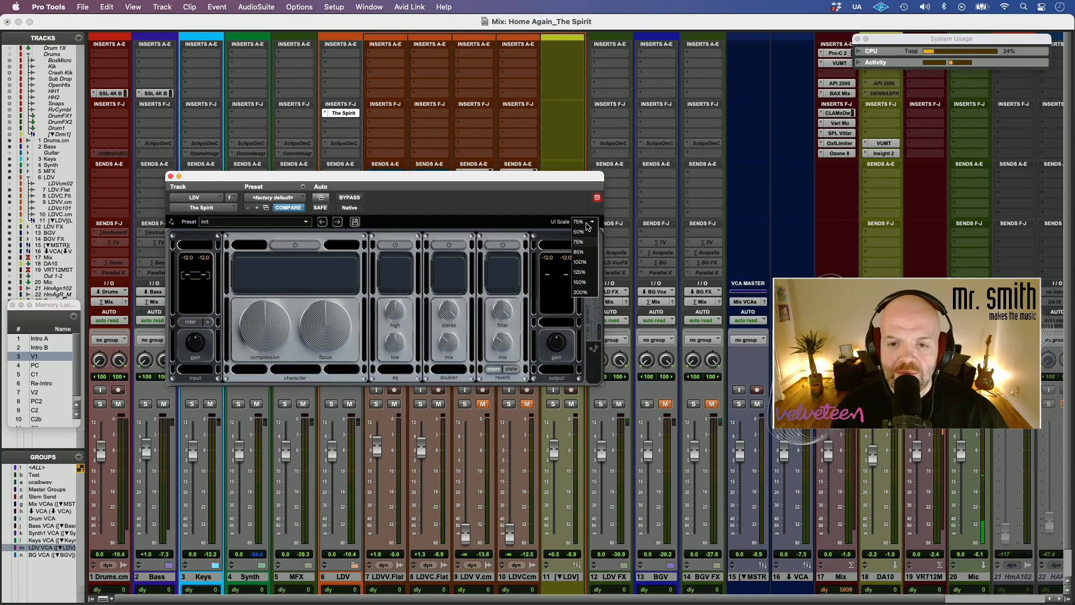
{"action": "left_click", "coordinate": [580, 262]}
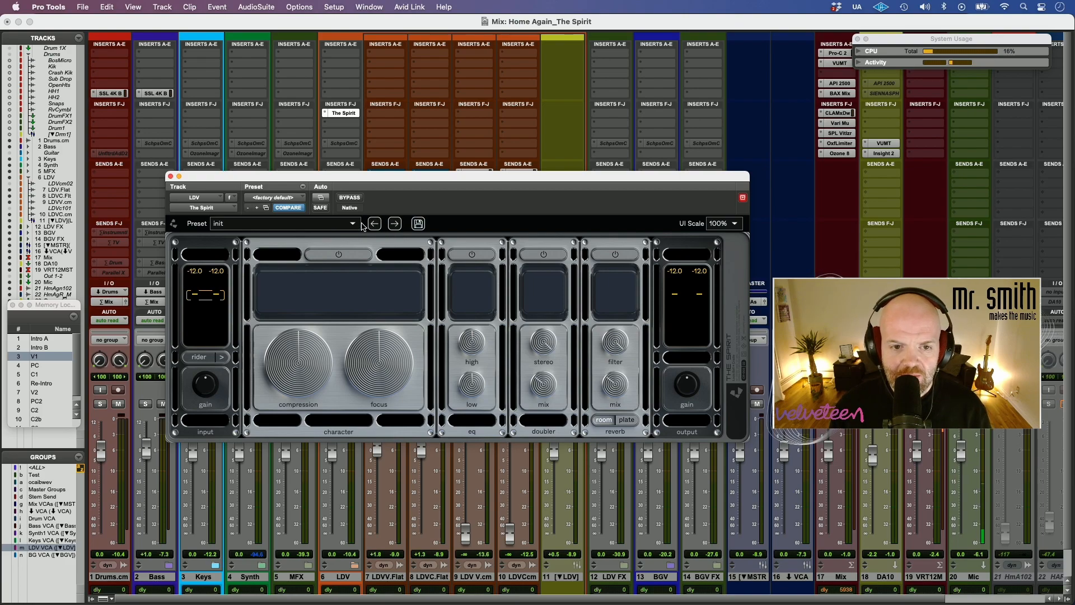
Step: Move one preset forward from init and back in The Spirit, and toggle the plug-in's settings comparison
{"action": "left_click", "coordinate": [394, 224]}
{"action": "left_click", "coordinate": [374, 224]}
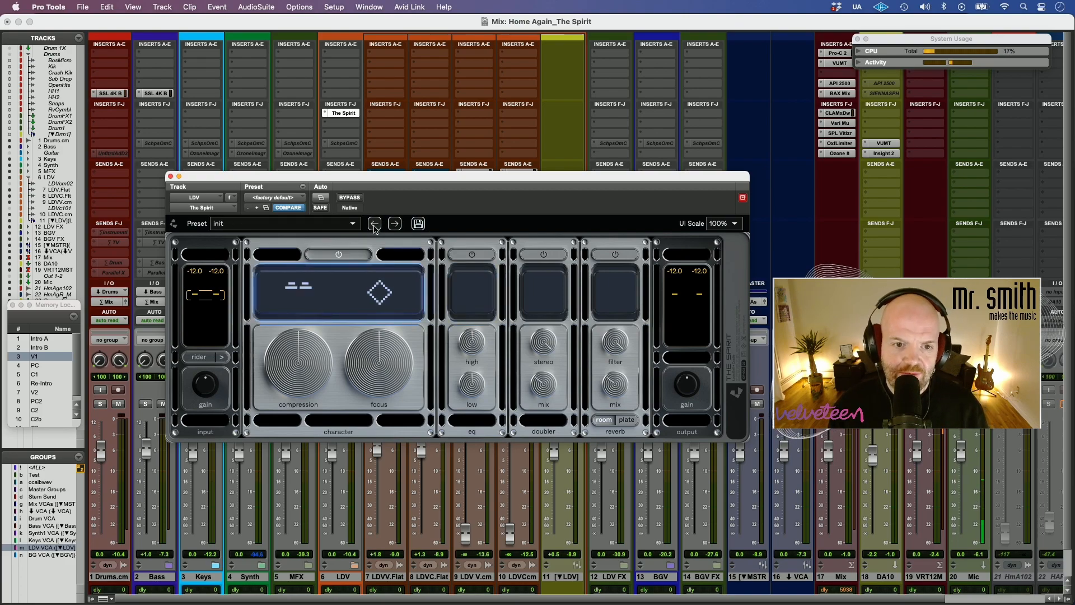
{"action": "left_click", "coordinate": [282, 208]}
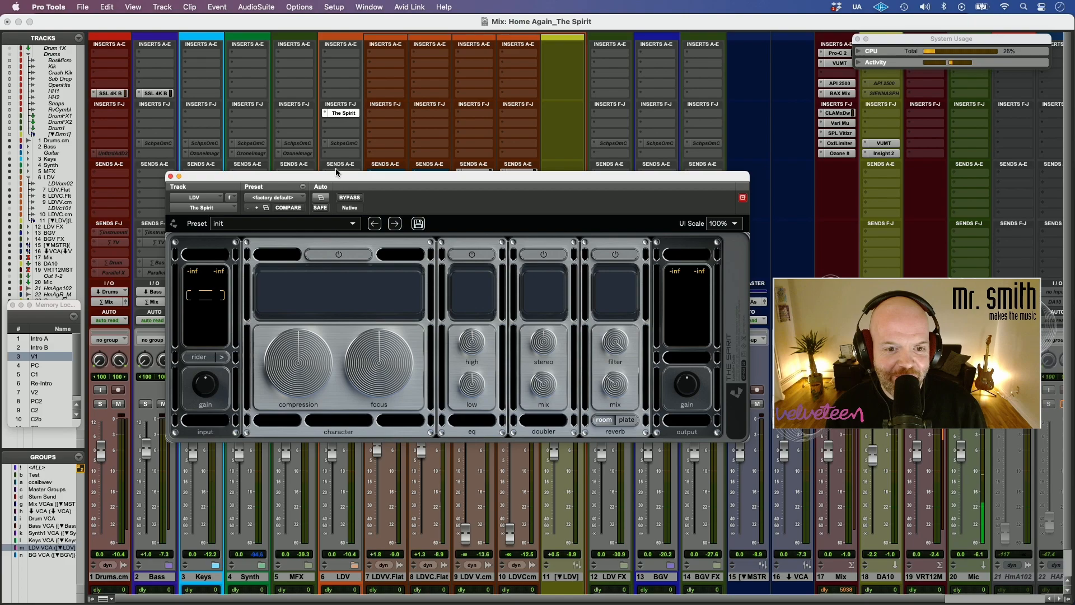
Step: Switch to Safari to look through The Spirit's product page on cradle.app, and return to Pro Tools
{"action": "key", "text": "super+Tab"}
{"action": "key", "text": "super+Tab"}
{"action": "key", "text": "super+Tab"}
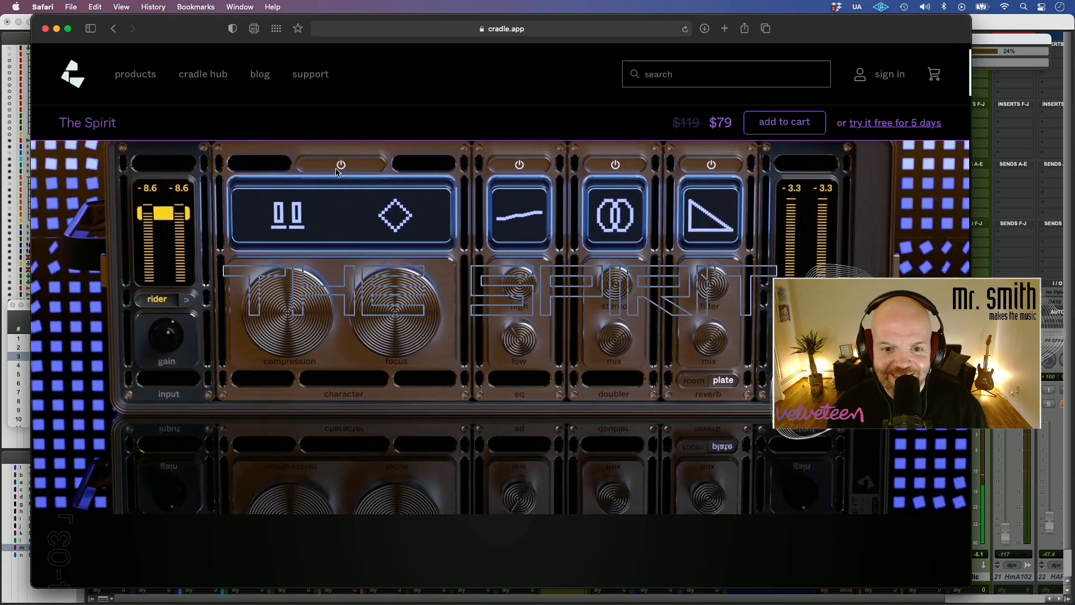
{"action": "scroll", "coordinate": [664, 244], "scroll_direction": "down", "scroll_amount": 10}
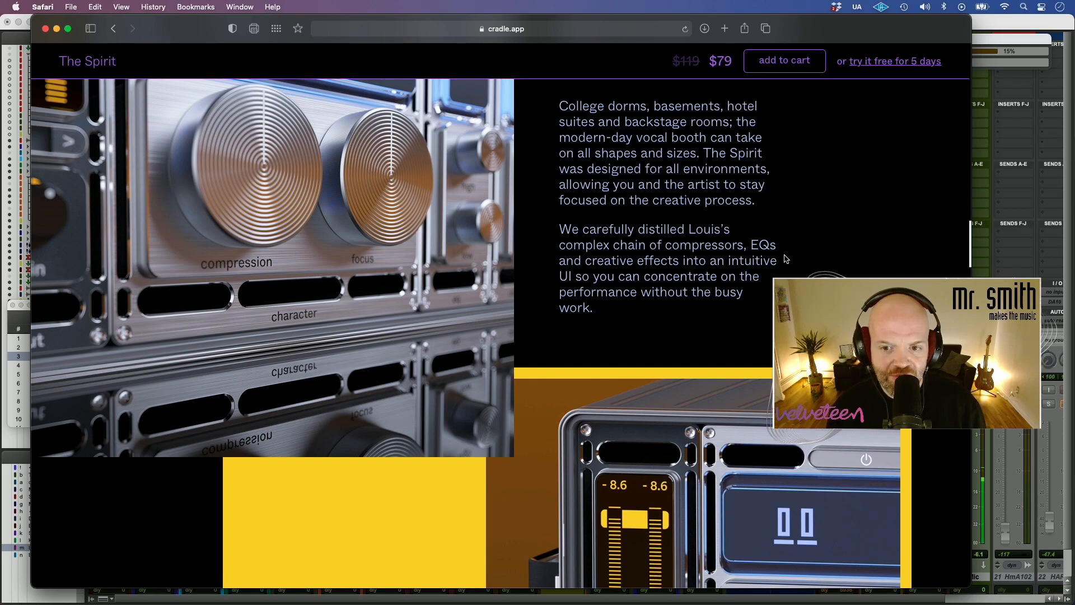
{"action": "scroll", "coordinate": [785, 258], "scroll_direction": "down", "scroll_amount": 10}
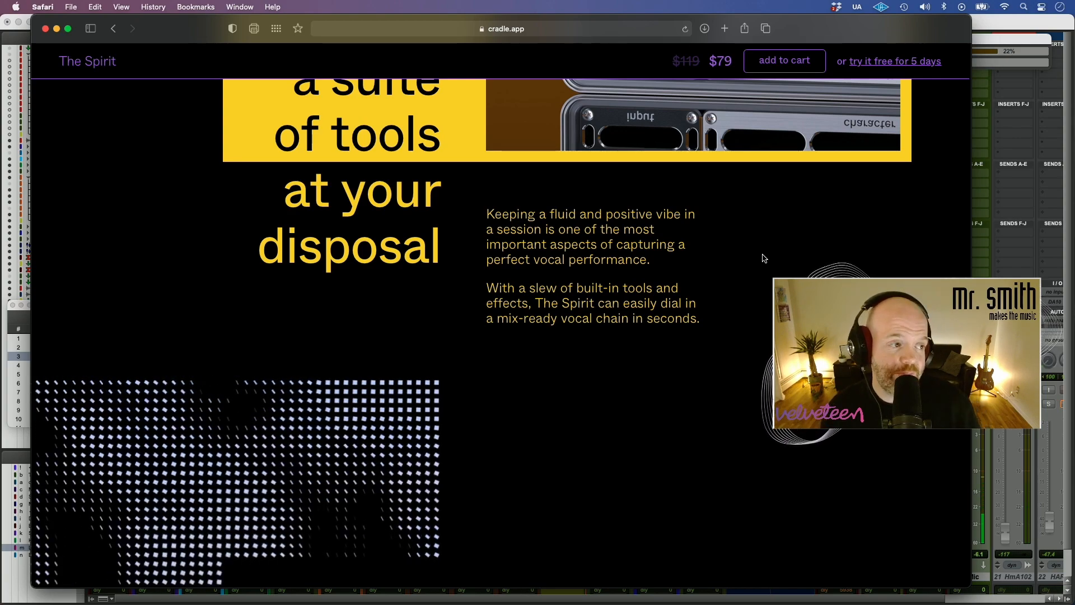
{"action": "scroll", "coordinate": [764, 258], "scroll_direction": "up", "scroll_amount": 5}
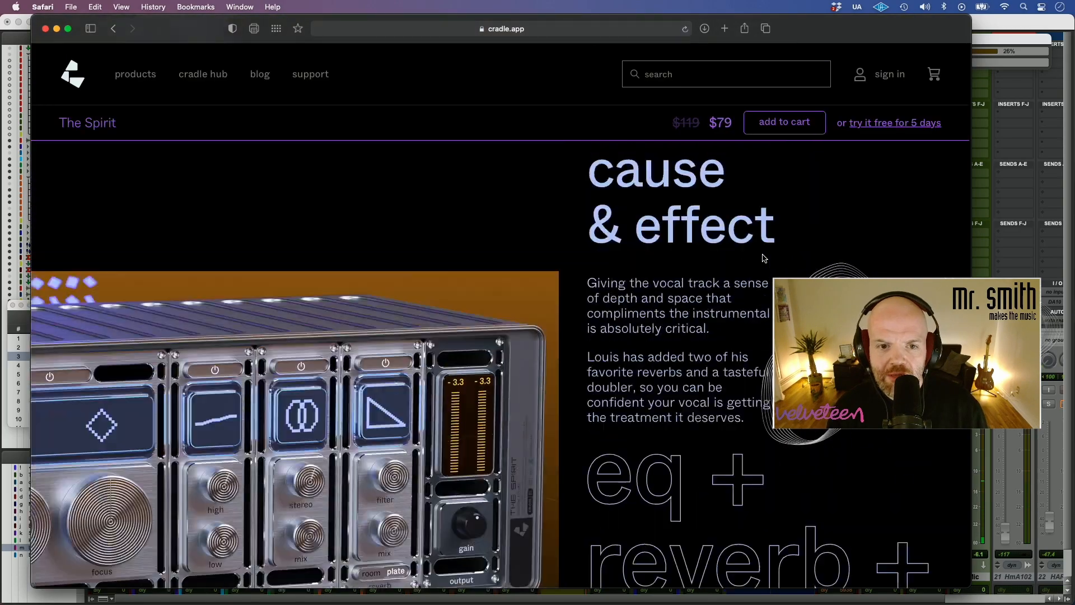
{"action": "scroll", "coordinate": [764, 258], "scroll_direction": "up", "scroll_amount": 8}
{"action": "key", "text": "super+Tab"}
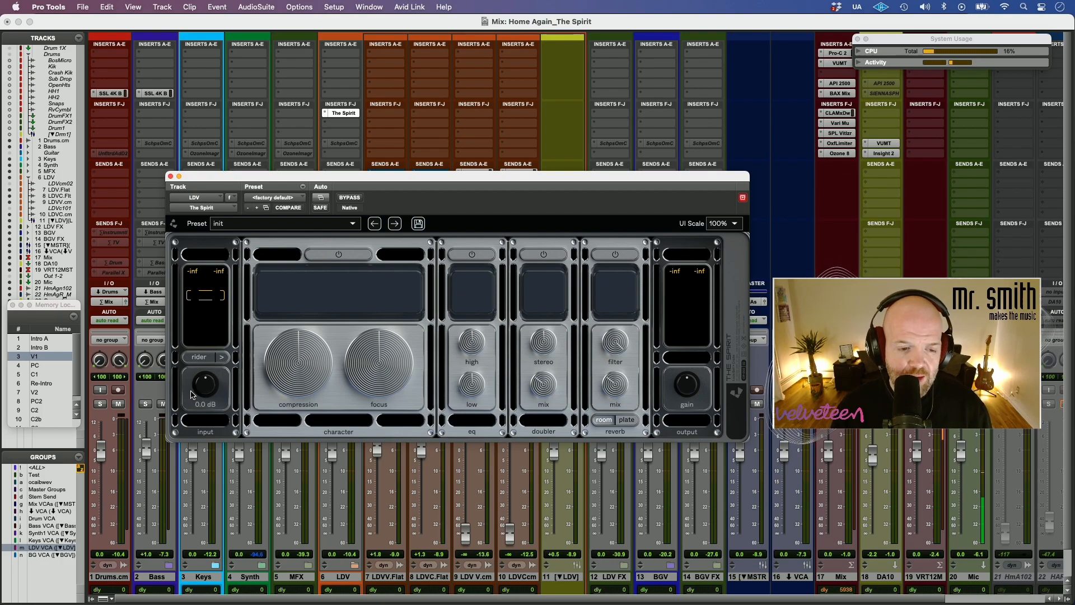
Step: Try the input rider on and off, and view its speed, amount and floor settings
{"action": "left_click", "coordinate": [197, 360]}
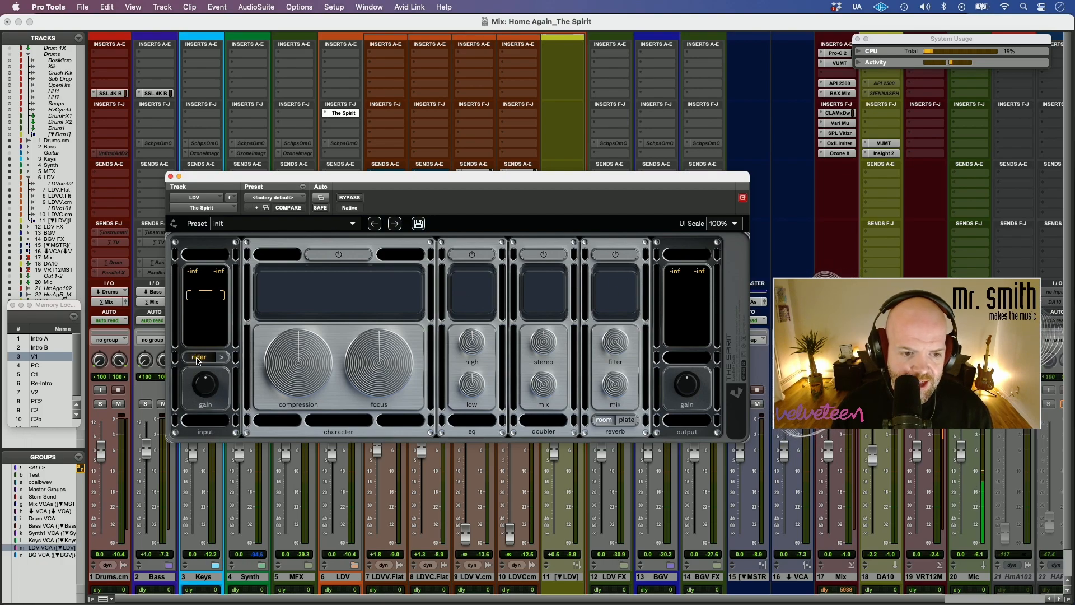
{"action": "left_click", "coordinate": [198, 359]}
{"action": "left_click", "coordinate": [212, 360]}
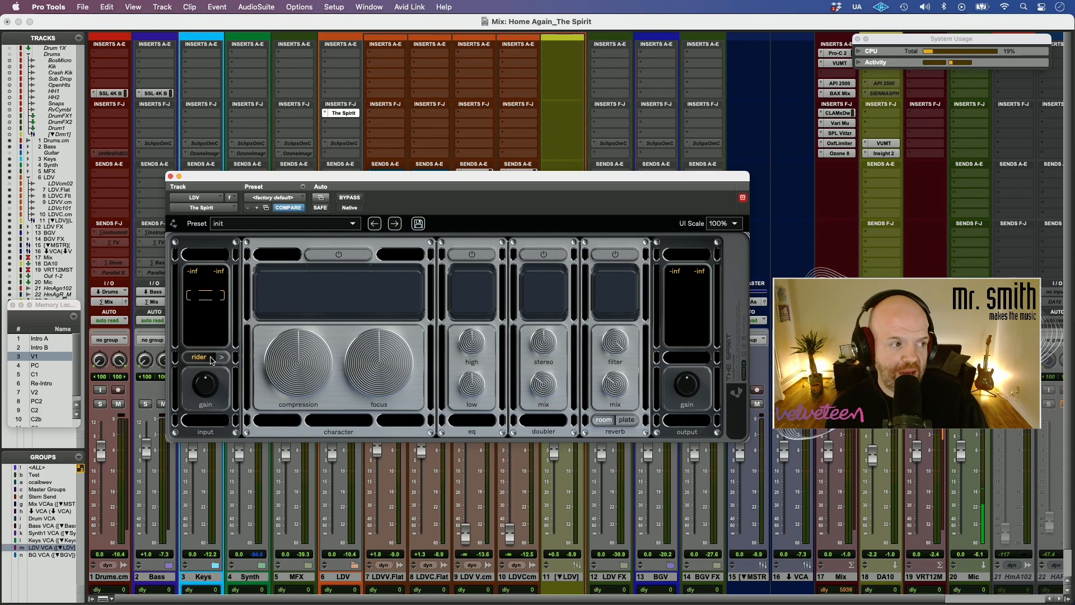
{"action": "left_click", "coordinate": [212, 360]}
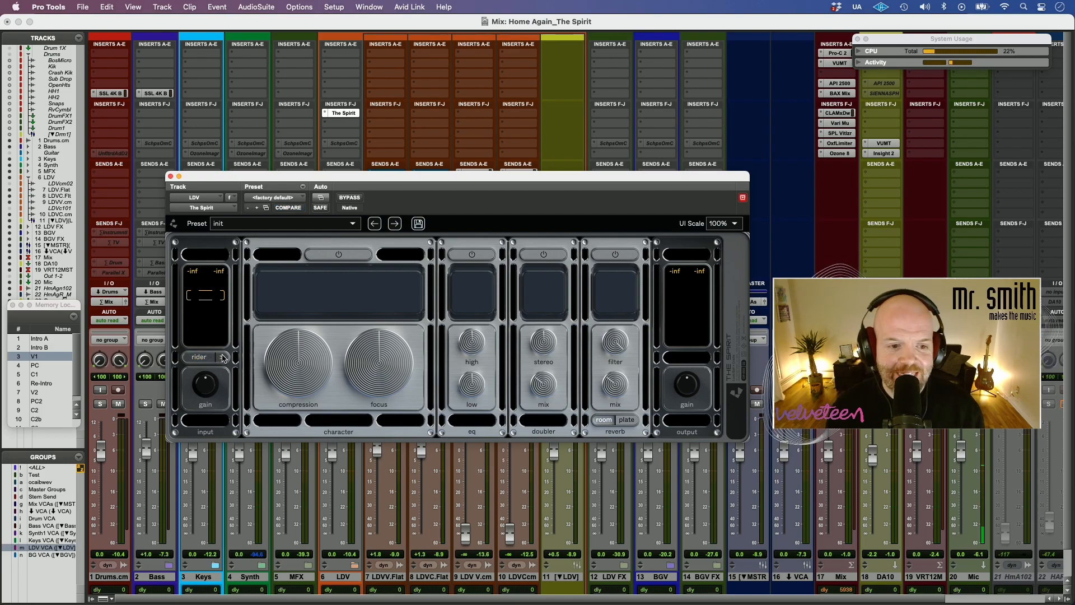
{"action": "left_click", "coordinate": [221, 358]}
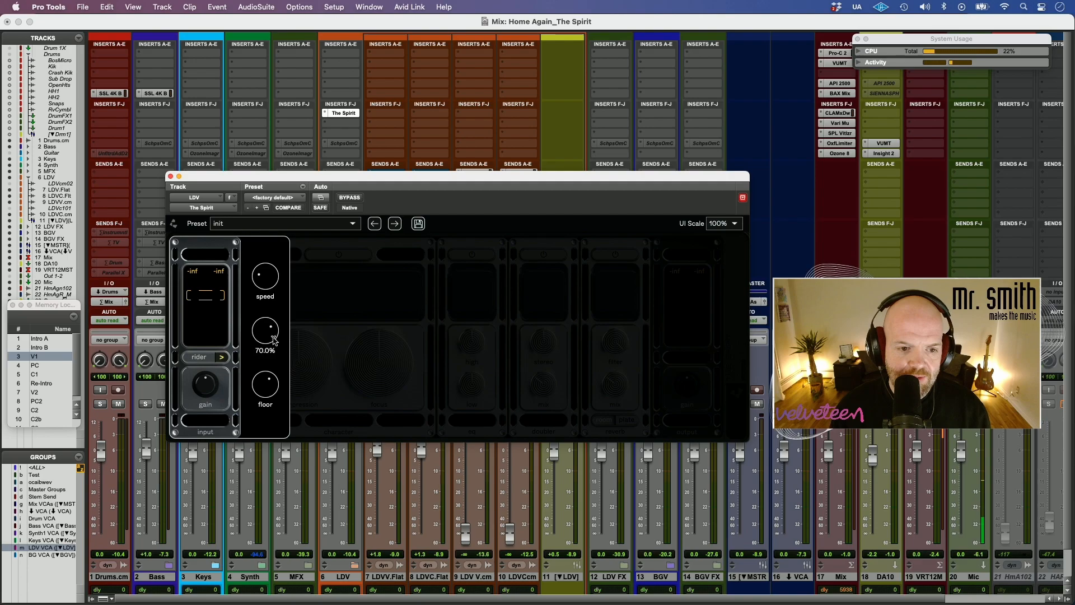
{"action": "left_click", "coordinate": [221, 356]}
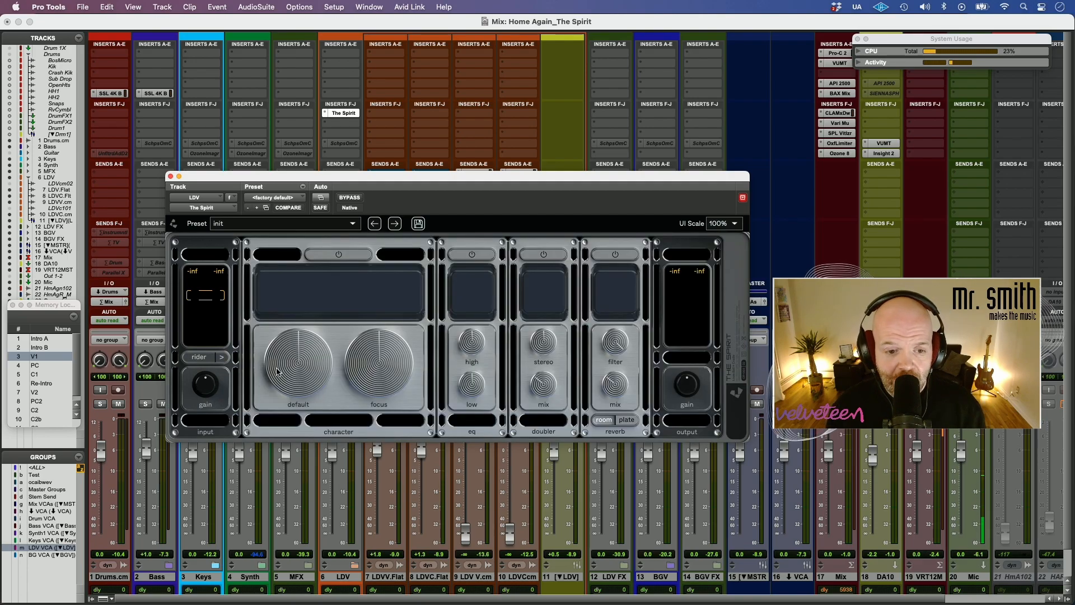
Step: Try the character section on and off, lower its focus to -50, and reset focus to its default
{"action": "left_click", "coordinate": [338, 255]}
{"action": "left_click", "coordinate": [364, 255]}
{"action": "mouse_move", "coordinate": [375, 371]}
{"action": "left_mouse_down"}
{"action": "mouse_move", "coordinate": [401, 286]}
{"action": "mouse_move", "coordinate": [373, 392]}
{"action": "left_mouse_up"}
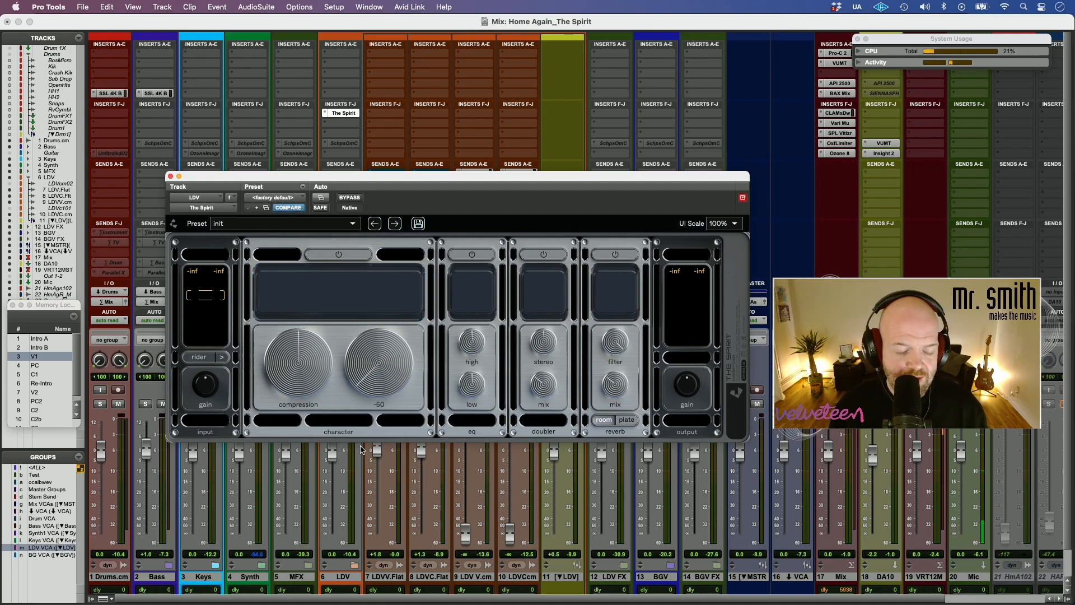
{"action": "left_click", "coordinate": [383, 364], "text": "alt"}
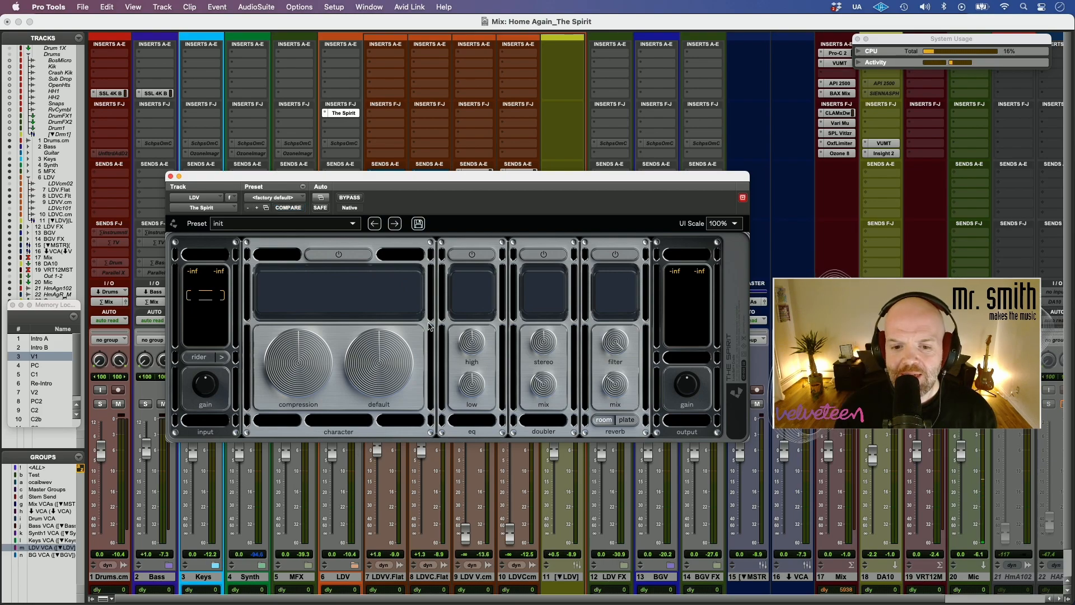
Step: Switch the EQ section on and off, and do the same with the doubler section
{"action": "left_click", "coordinate": [472, 255]}
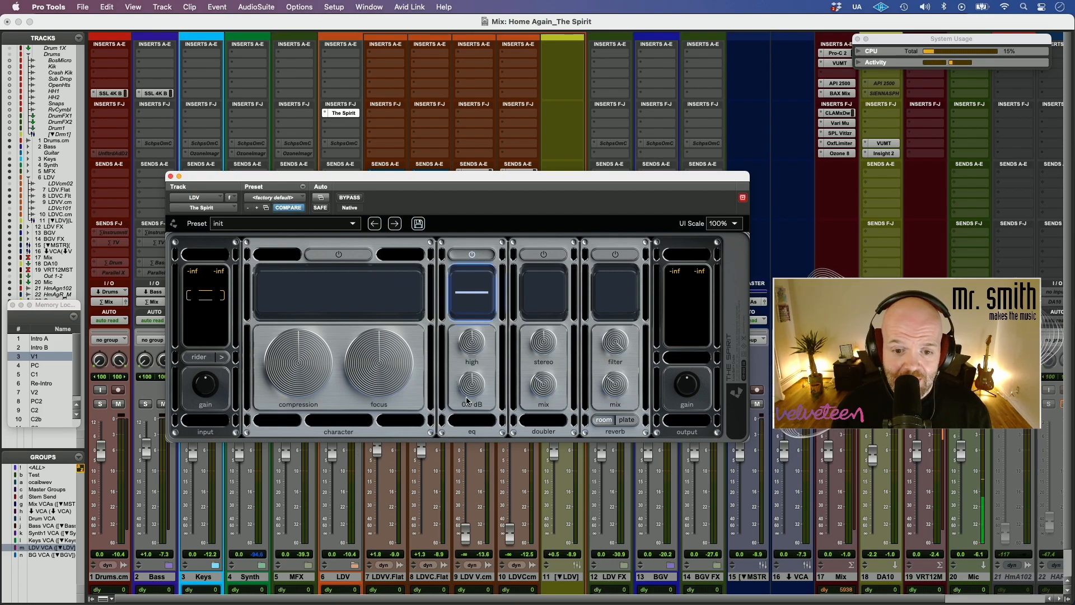
{"action": "left_click", "coordinate": [472, 254]}
{"action": "left_click", "coordinate": [541, 255]}
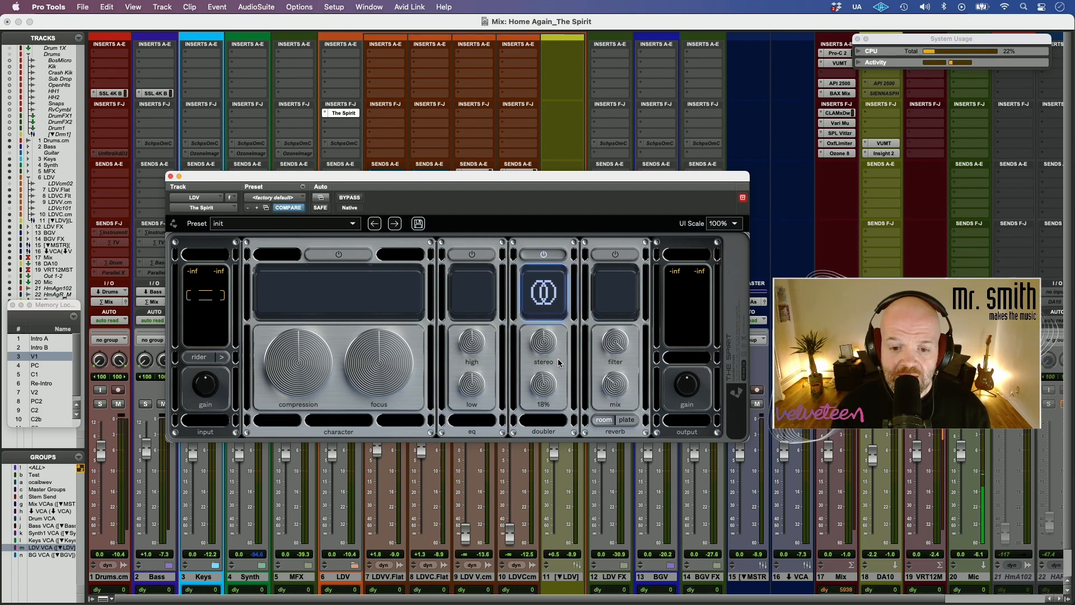
{"action": "left_click", "coordinate": [546, 256]}
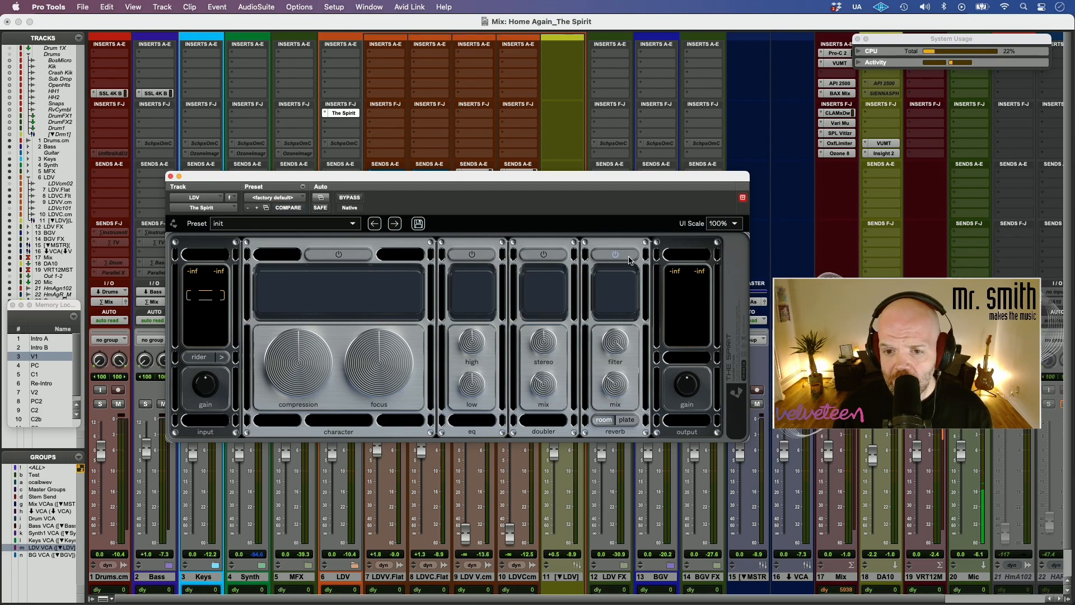
Step: Turn on the reverb to try its filter and room and plate modes, leave it on plate, and switch the reverb off
{"action": "left_click", "coordinate": [615, 255]}
{"action": "left_click_drag", "start_coordinate": [623, 343], "coordinate": [582, 472]}
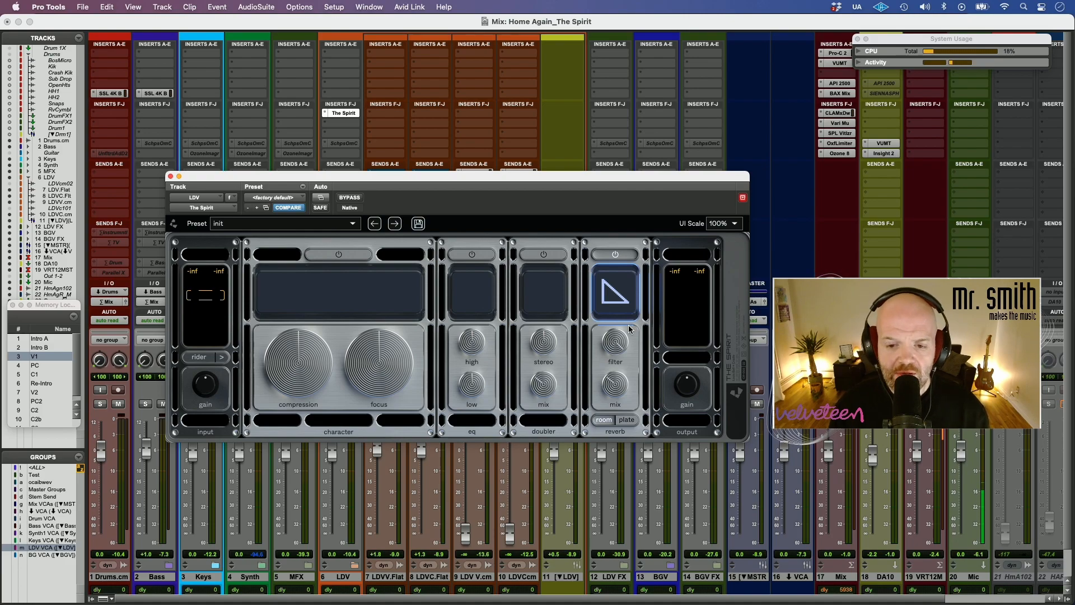
{"action": "left_click", "coordinate": [628, 421]}
{"action": "left_click", "coordinate": [608, 422]}
{"action": "left_click", "coordinate": [625, 421]}
{"action": "left_click", "coordinate": [608, 421]}
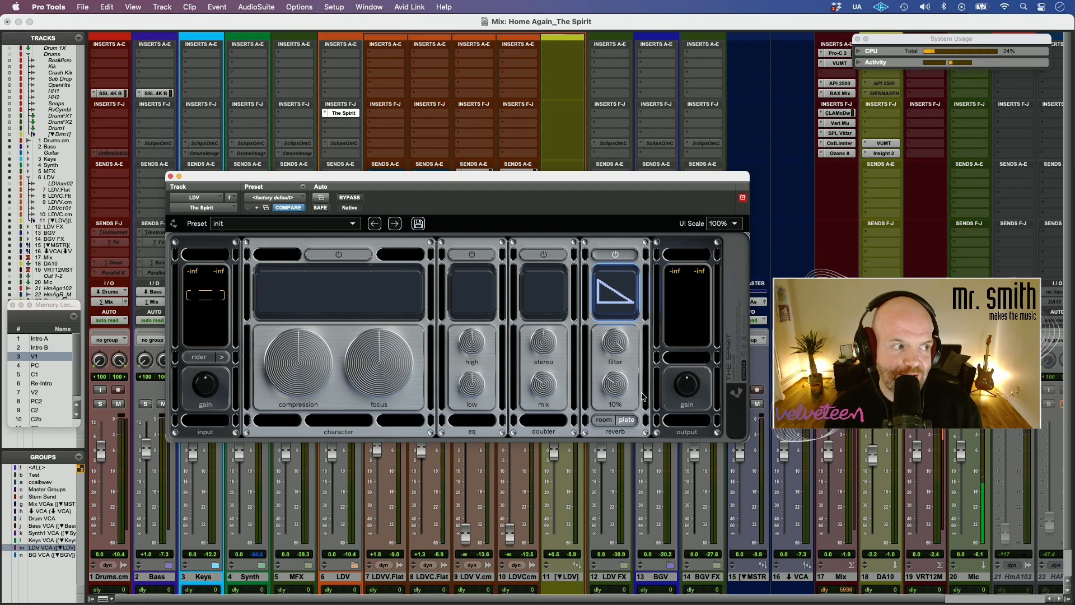
{"action": "left_click", "coordinate": [616, 255]}
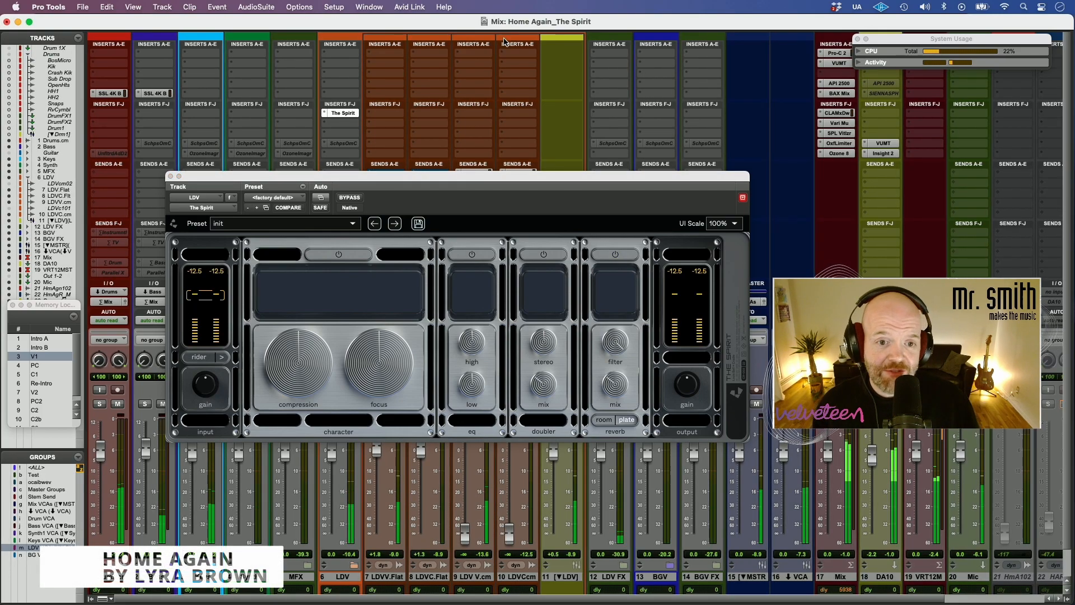
Step: Move the plug-in window slightly up and compare the LDV vocal with The Spirit bypassed and active during playback
{"action": "left_click_drag", "start_coordinate": [445, 178], "coordinate": [445, 150]}
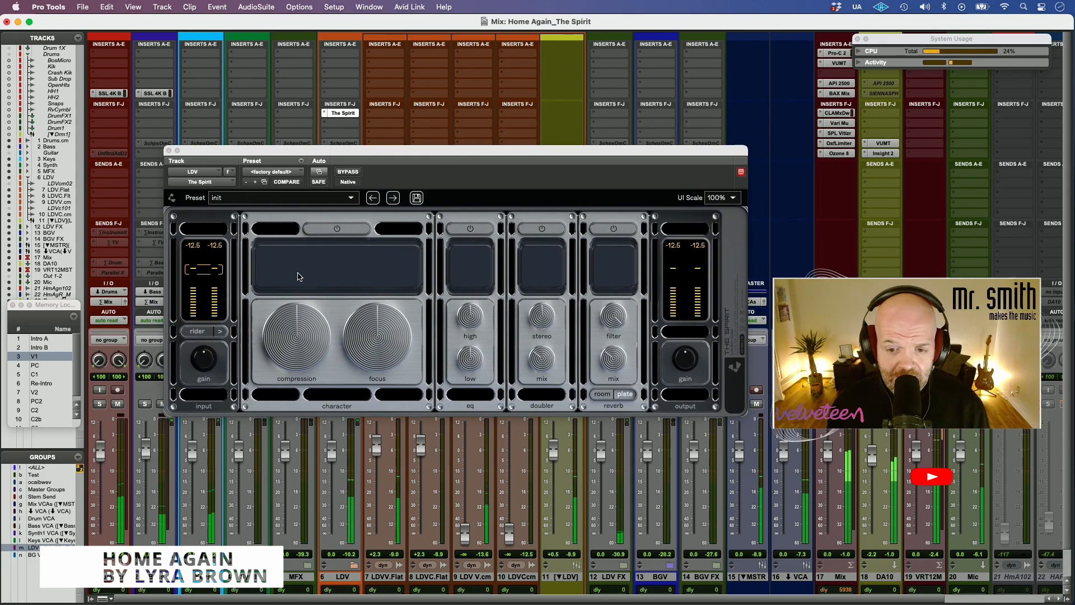
{"action": "left_click", "coordinate": [349, 172]}
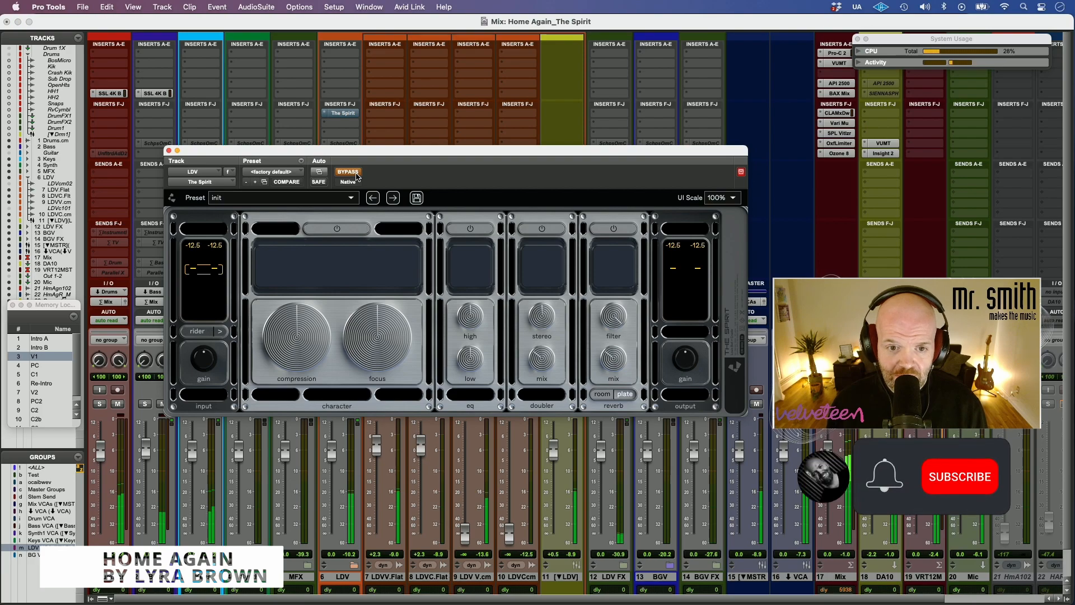
{"action": "left_click", "coordinate": [349, 173]}
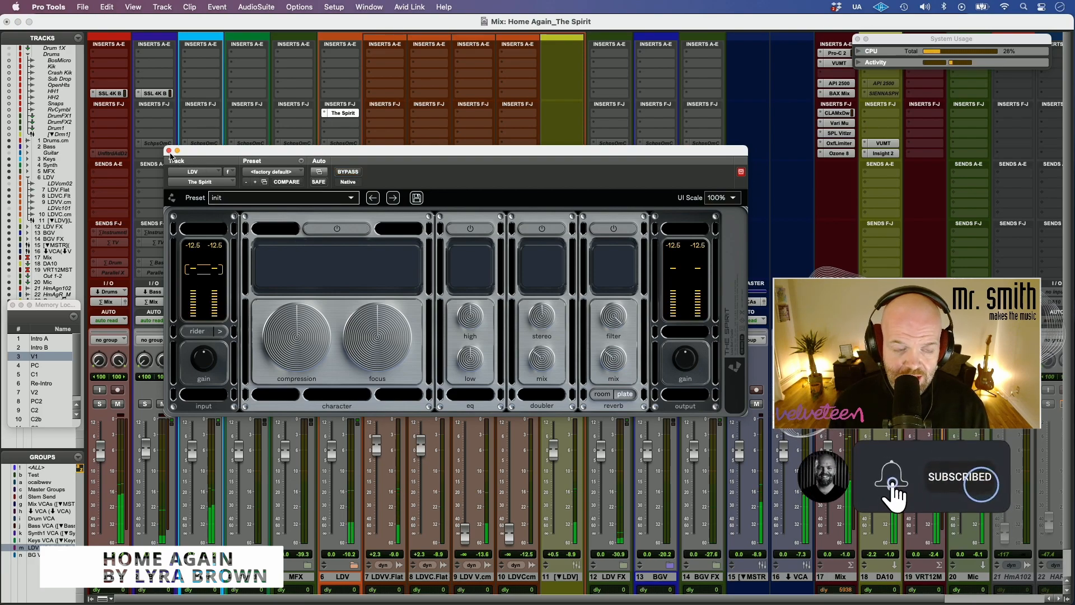
{"action": "left_click", "coordinate": [348, 172]}
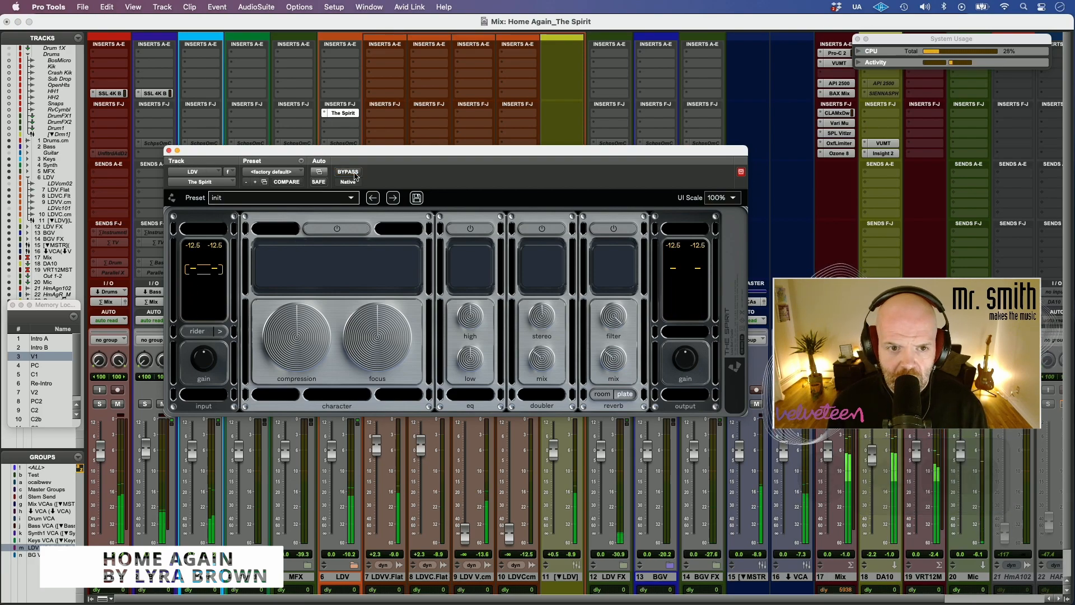
{"action": "left_click", "coordinate": [355, 176]}
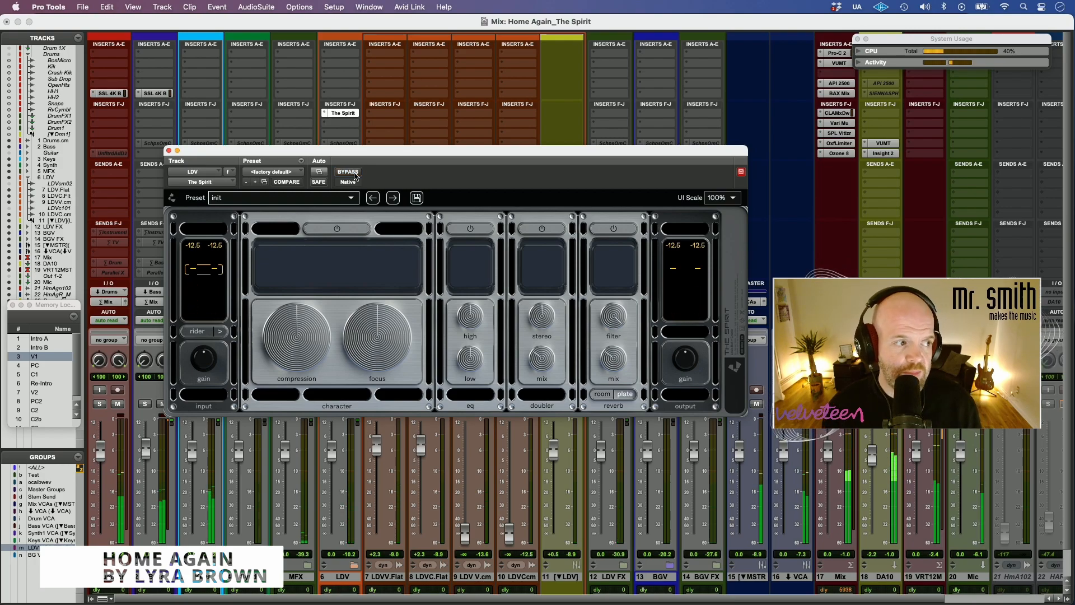
{"action": "left_click", "coordinate": [354, 175]}
{"action": "left_click", "coordinate": [355, 176]}
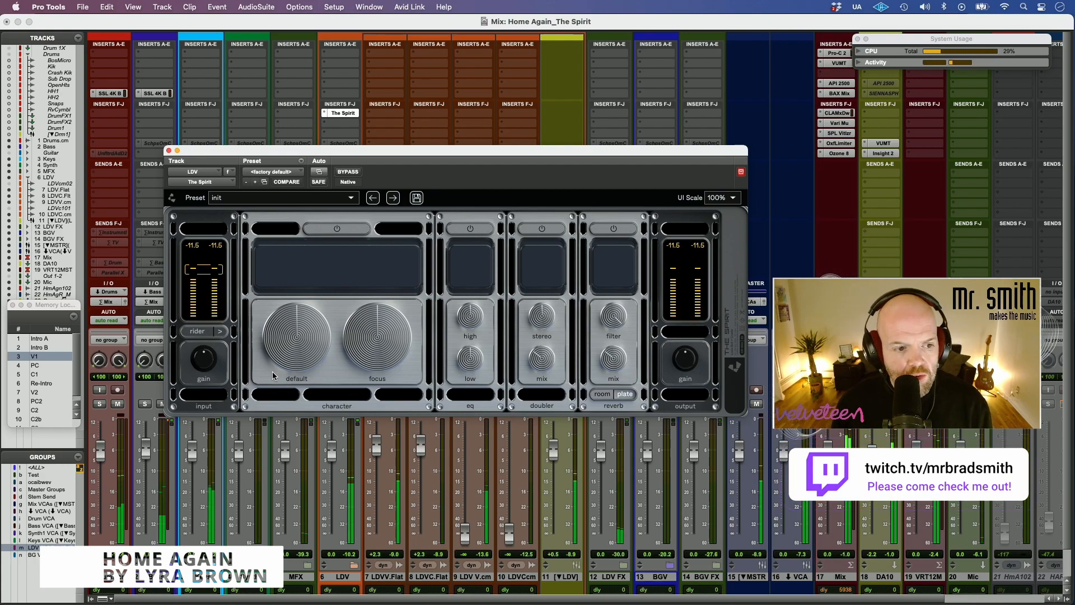
Step: Compare the vocal with the input rider on and off during playback, leaving the rider on
{"action": "left_click", "coordinate": [197, 331]}
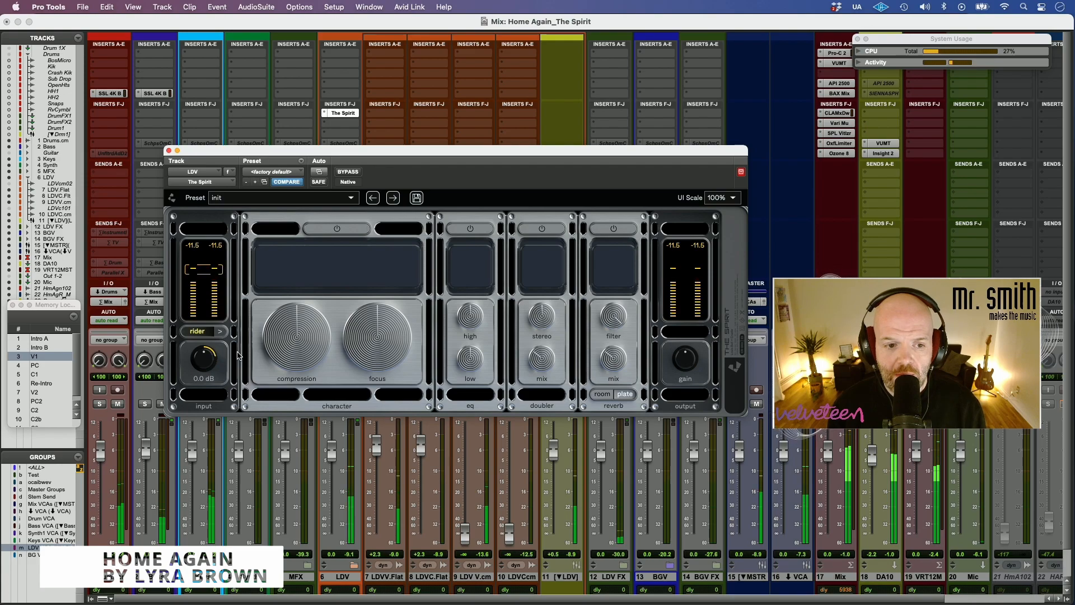
{"action": "left_click", "coordinate": [202, 335]}
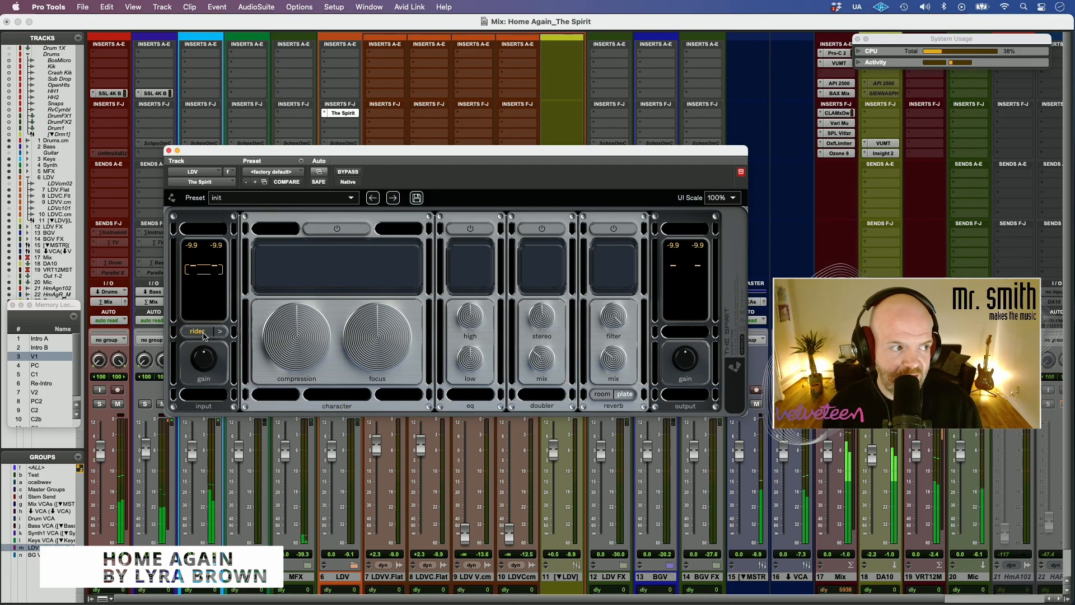
{"action": "left_click", "coordinate": [203, 334]}
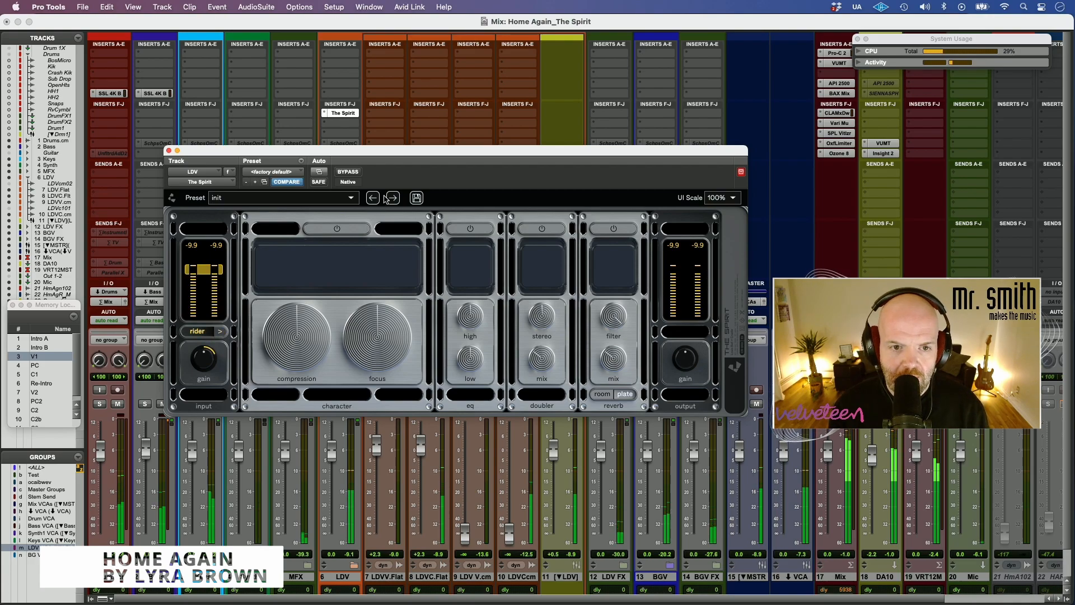
Step: Open the input rider's detailed settings and set its speed to 10 ms
{"action": "left_click", "coordinate": [220, 332]}
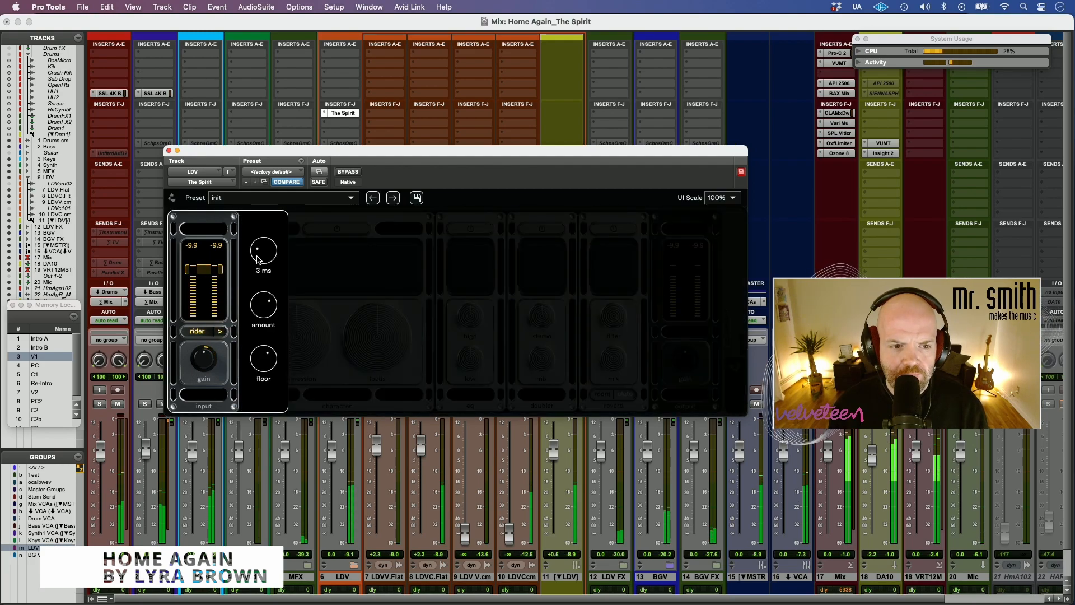
{"action": "left_click_drag", "start_coordinate": [262, 261], "coordinate": [281, 200]}
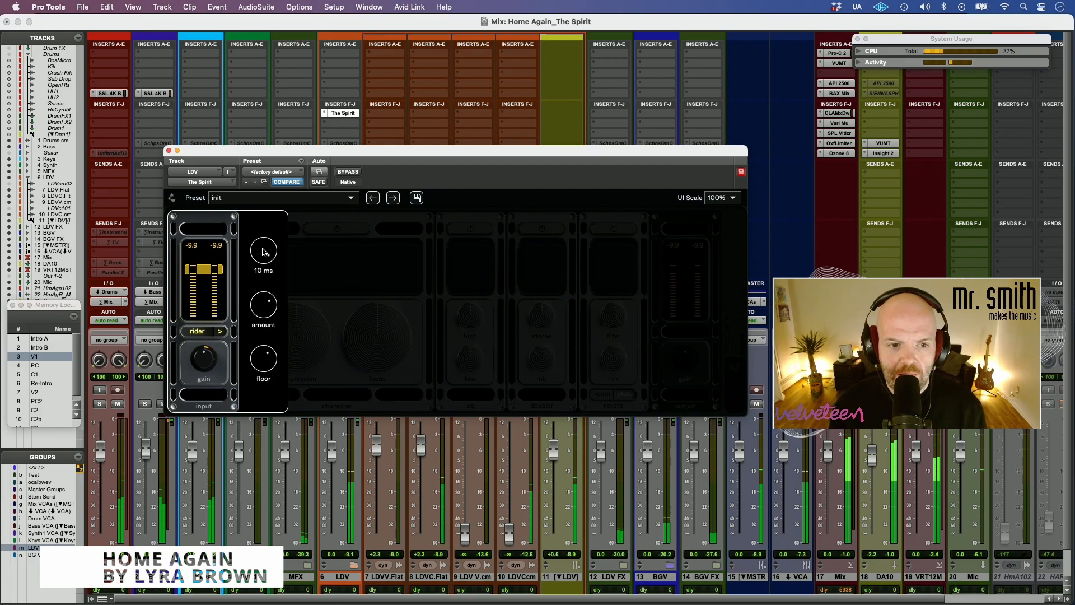
Step: Audition the rider's speed at settings from 2 to 10 ms during playback
{"action": "left_click_drag", "start_coordinate": [262, 253], "coordinate": [242, 296]}
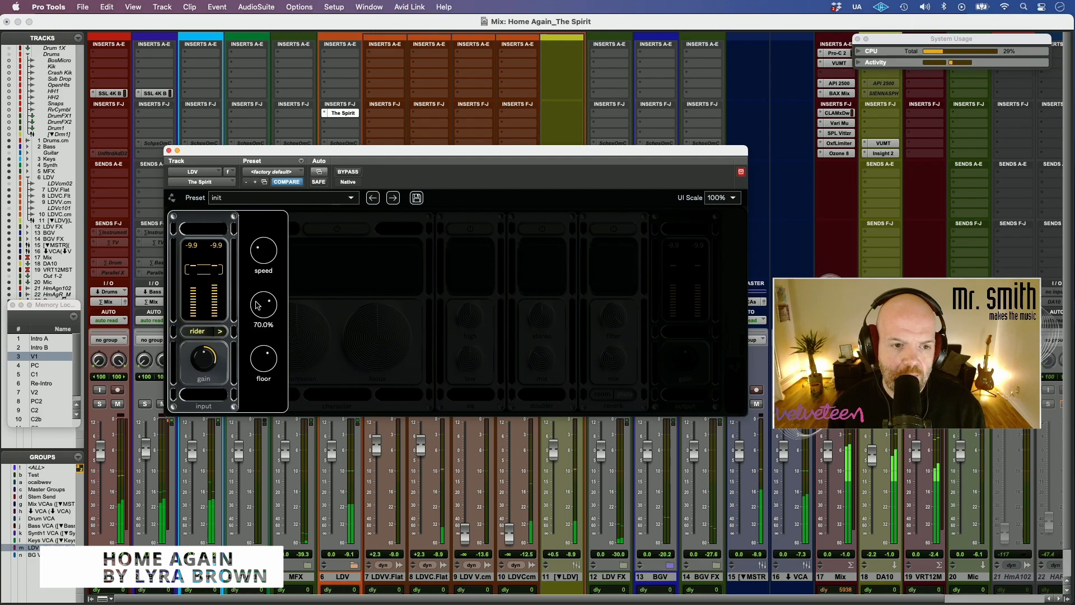
{"action": "left_click_drag", "start_coordinate": [255, 267], "coordinate": [272, 240]}
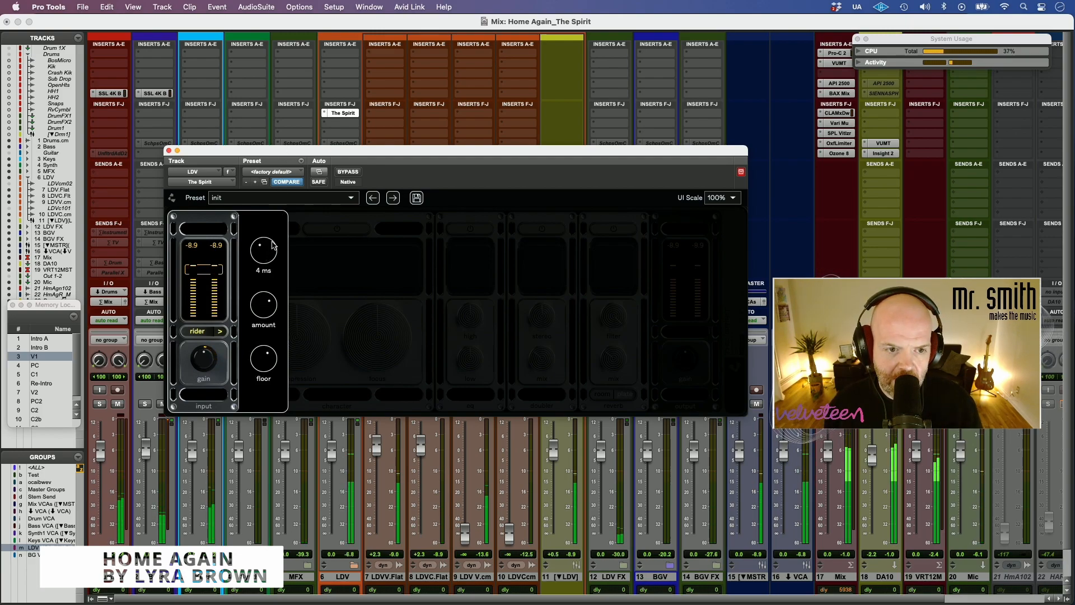
{"action": "left_click_drag", "start_coordinate": [261, 293], "coordinate": [271, 224]}
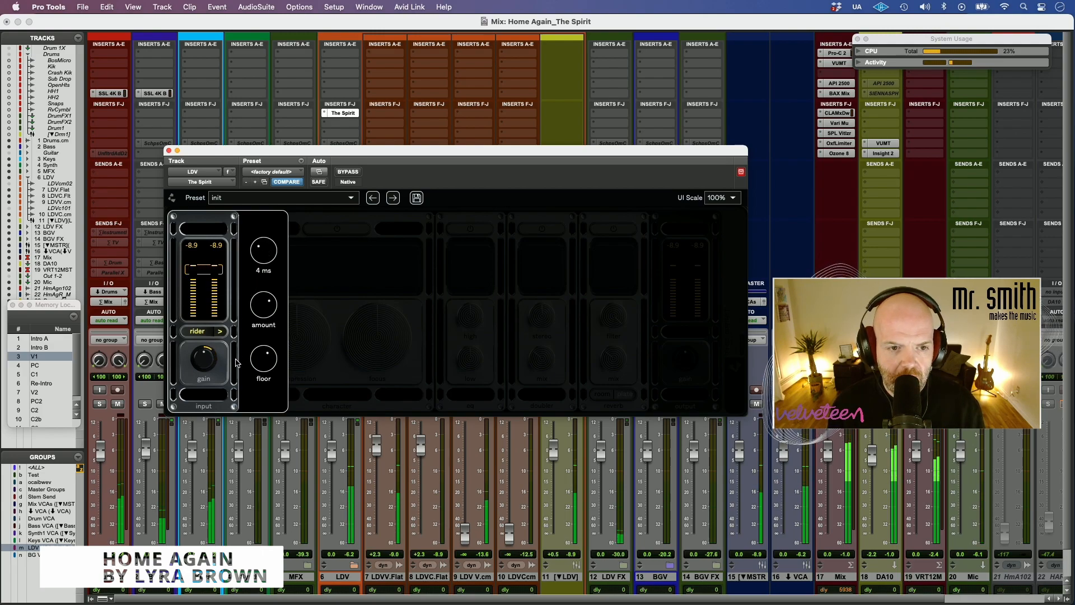
{"action": "left_click_drag", "start_coordinate": [262, 257], "coordinate": [261, 264]}
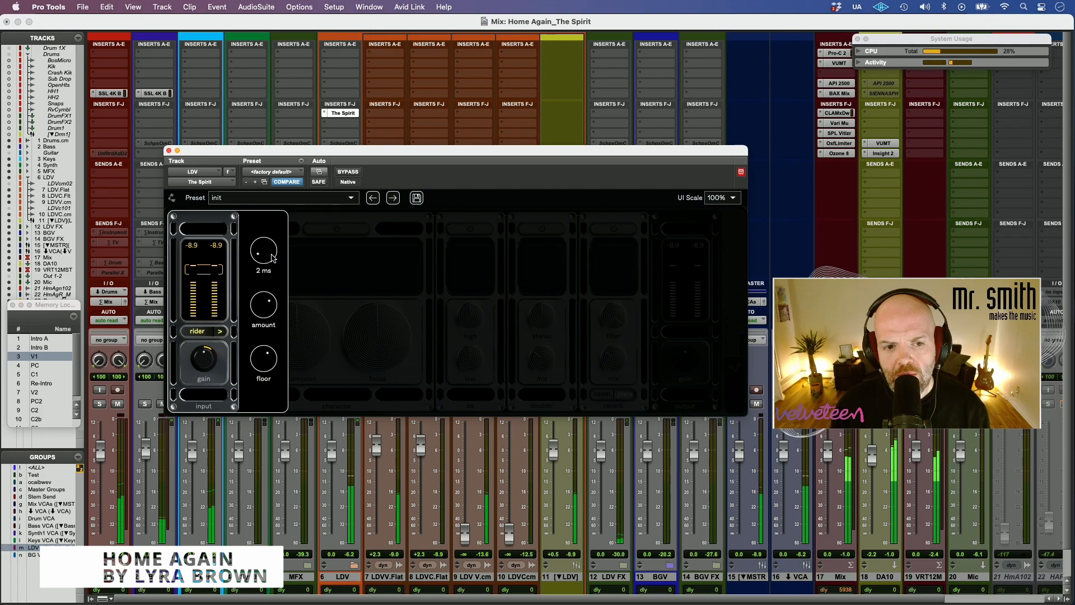
{"action": "left_click_drag", "start_coordinate": [272, 257], "coordinate": [261, 256]}
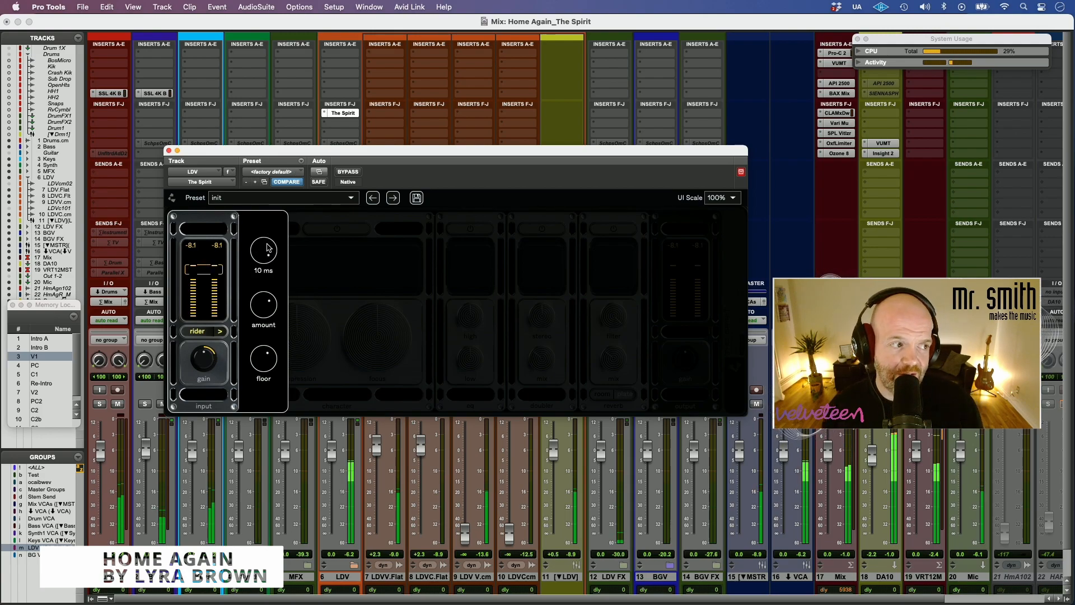
{"action": "left_click_drag", "start_coordinate": [267, 245], "coordinate": [261, 263]}
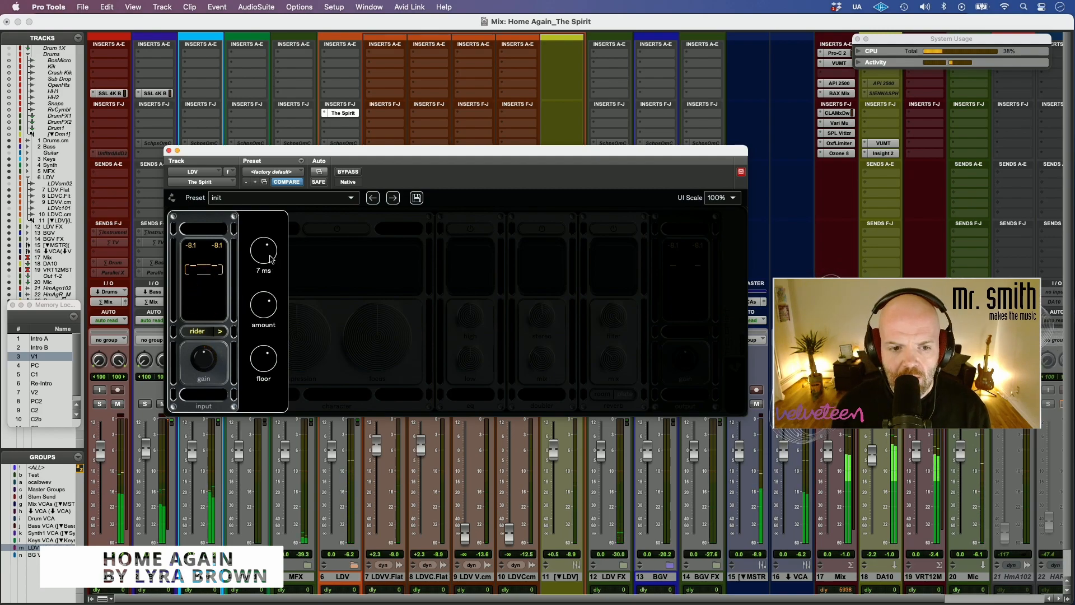
{"action": "left_click_drag", "start_coordinate": [256, 290], "coordinate": [265, 258]}
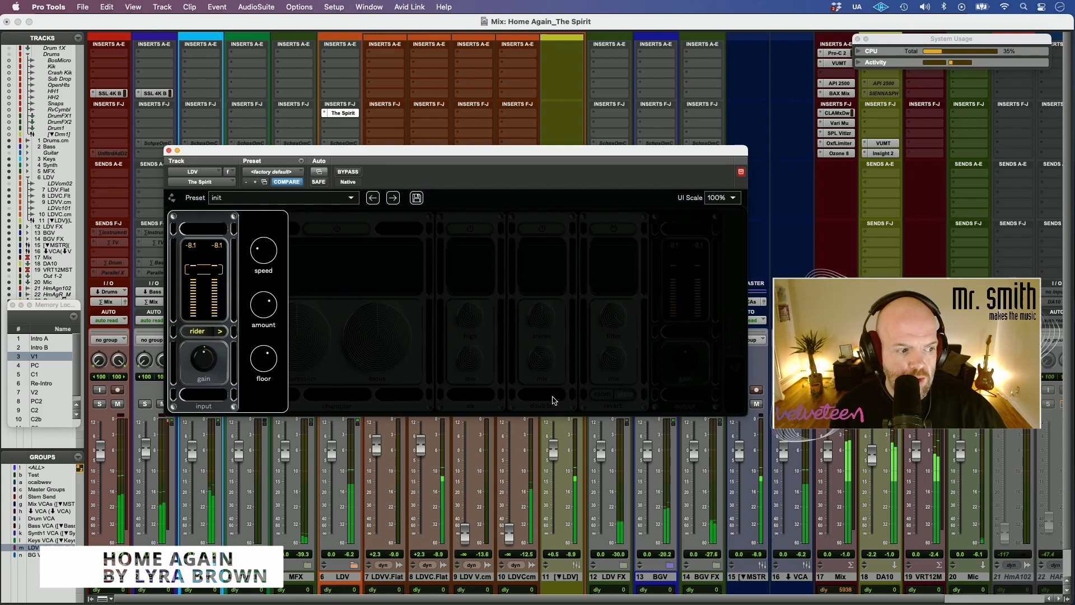
{"action": "left_click_drag", "start_coordinate": [872, 465], "coordinate": [871, 460]}
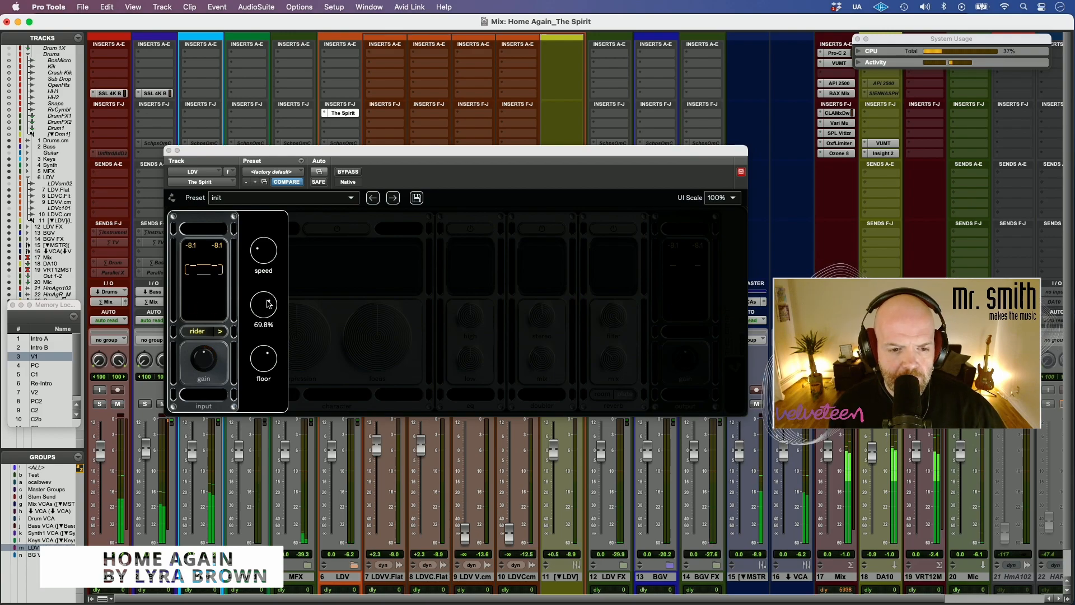
Step: Try different rider amounts on the vocal, raise the amount to 100%, and test the speed at 3 and 7 ms
{"action": "left_click_drag", "start_coordinate": [268, 304], "coordinate": [244, 436]}
{"action": "left_click_drag", "start_coordinate": [244, 401], "coordinate": [270, 217]}
{"action": "mouse_move", "coordinate": [269, 305]}
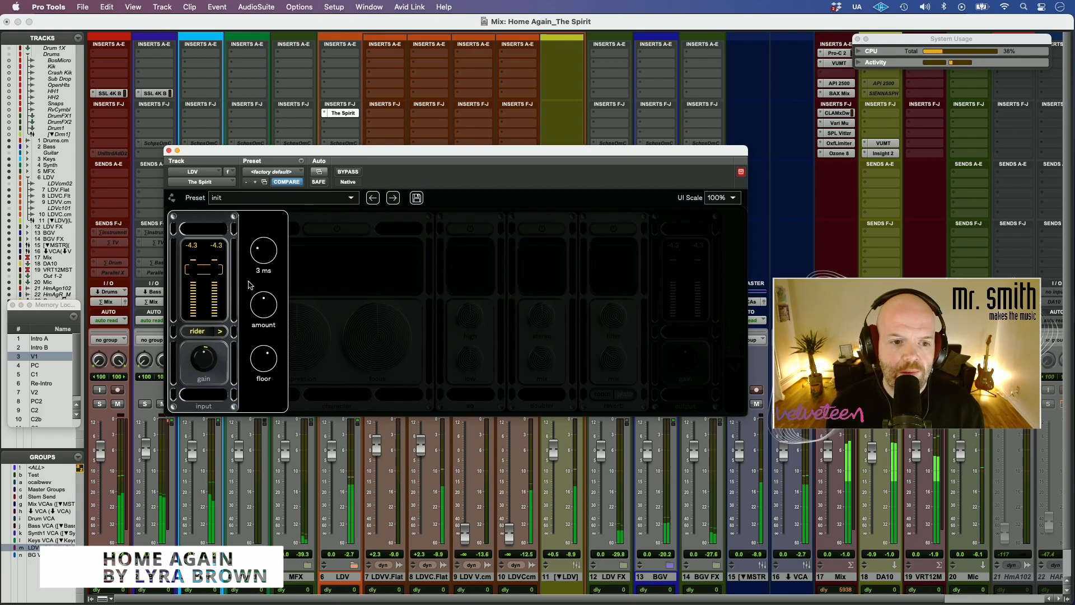
{"action": "left_click_drag", "start_coordinate": [269, 242], "coordinate": [249, 253]}
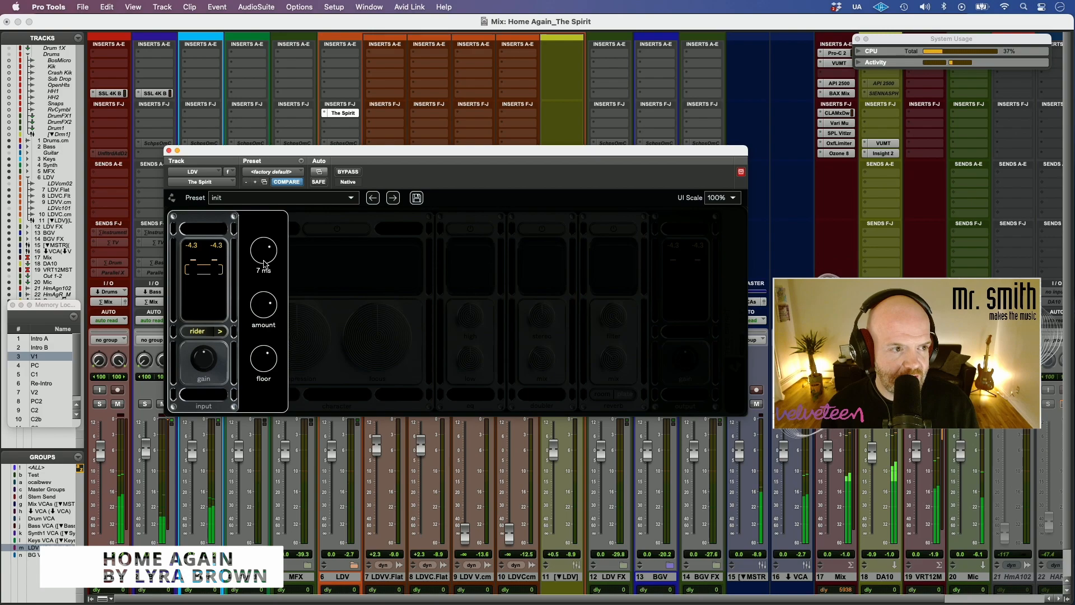
{"action": "left_click_drag", "start_coordinate": [265, 263], "coordinate": [281, 235]}
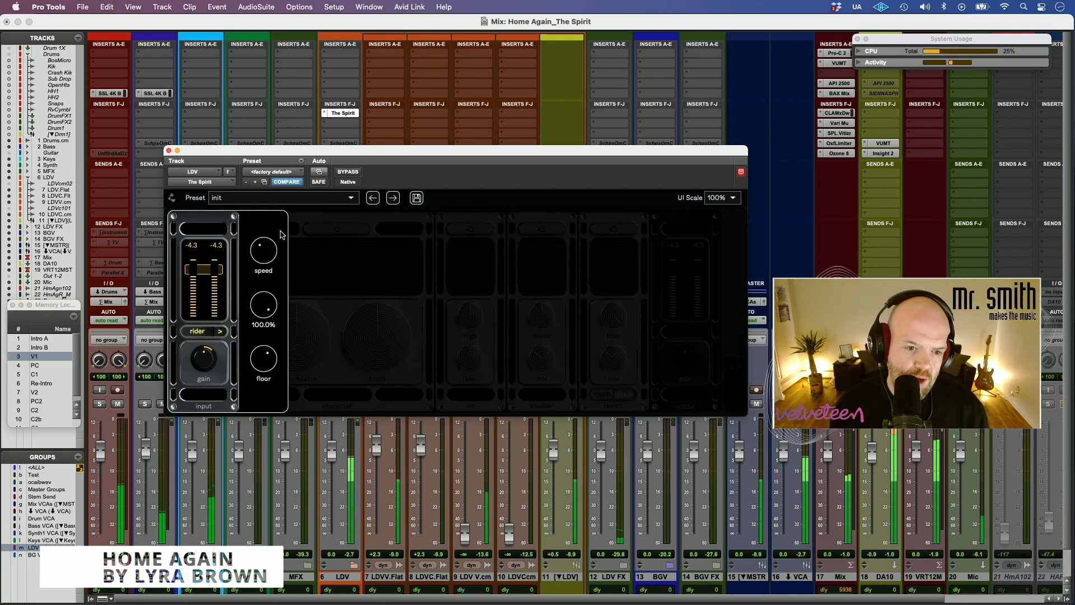
Step: Try the rider's floor at -50 dB and -18 dB, set it to -30 dB, and close the rider's detailed settings
{"action": "mouse_move", "coordinate": [268, 367]}
{"action": "left_click_drag", "start_coordinate": [267, 366], "coordinate": [285, 375]}
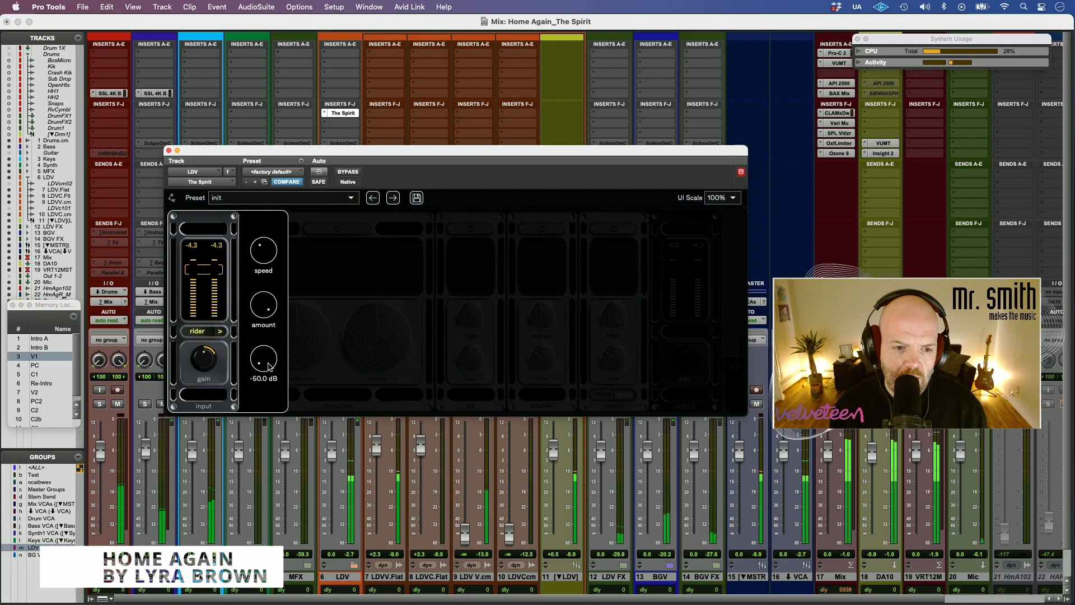
{"action": "left_click_drag", "start_coordinate": [268, 370], "coordinate": [284, 209]}
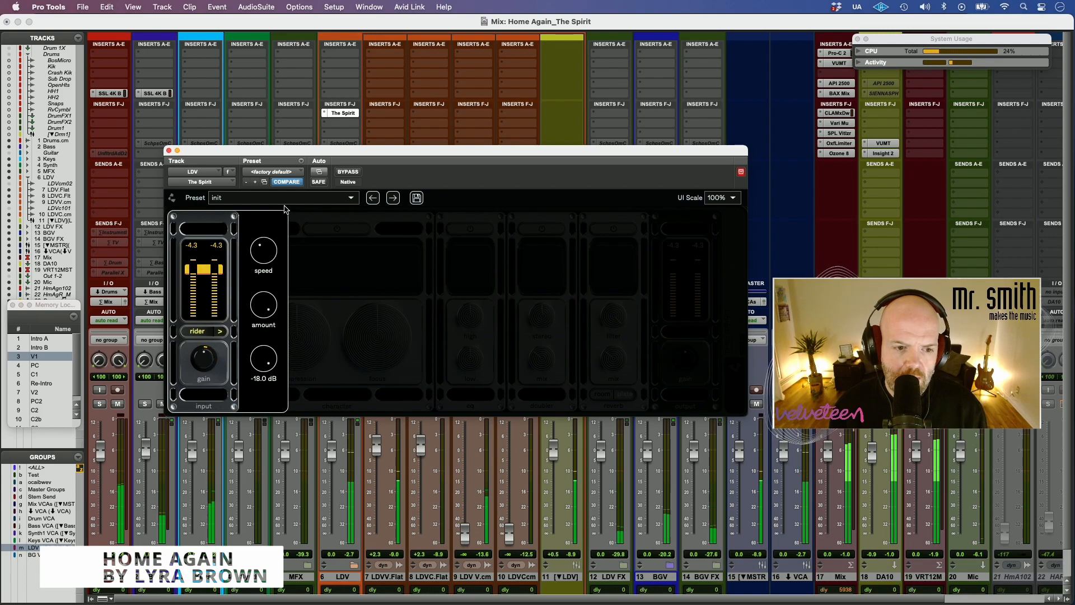
{"action": "mouse_move", "coordinate": [263, 363]}
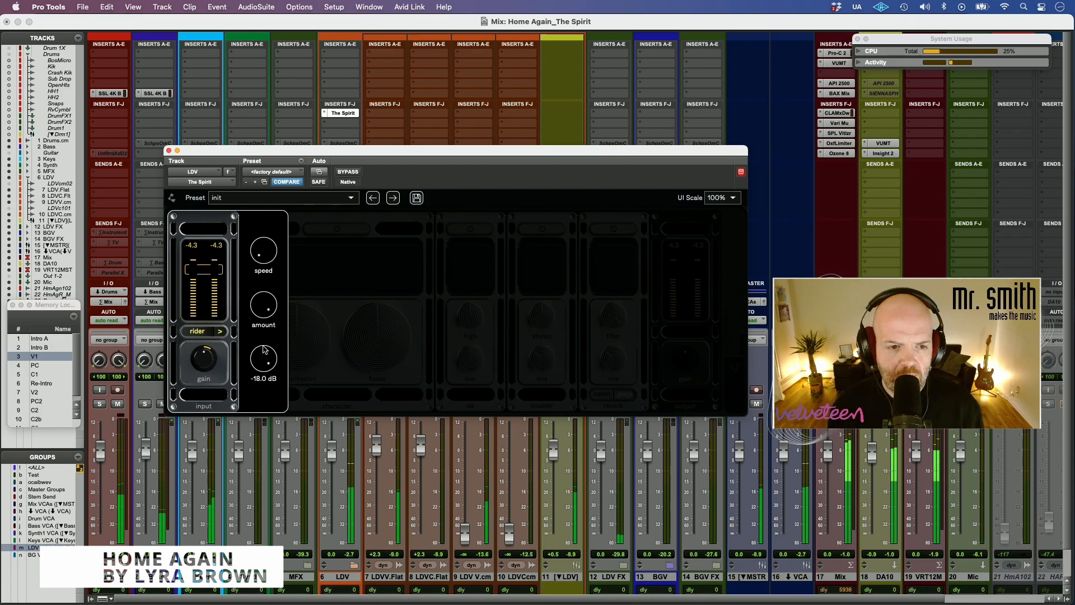
{"action": "mouse_move", "coordinate": [266, 351]}
{"action": "left_mouse_down"}
{"action": "mouse_move", "coordinate": [259, 378]}
{"action": "mouse_move", "coordinate": [259, 367]}
{"action": "left_mouse_up"}
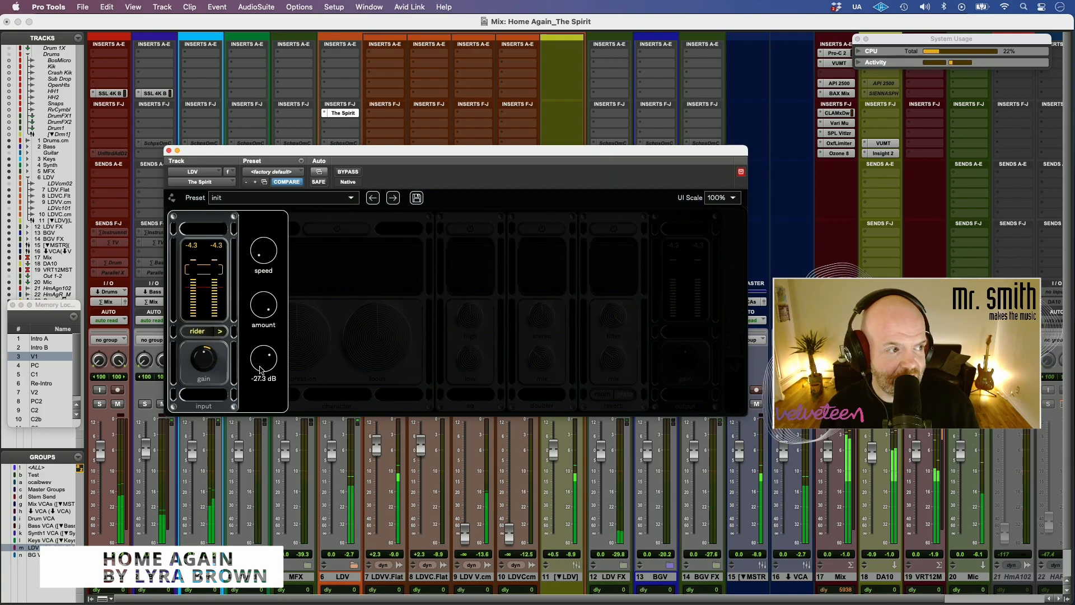
{"action": "left_click_drag", "start_coordinate": [258, 373], "coordinate": [259, 372]}
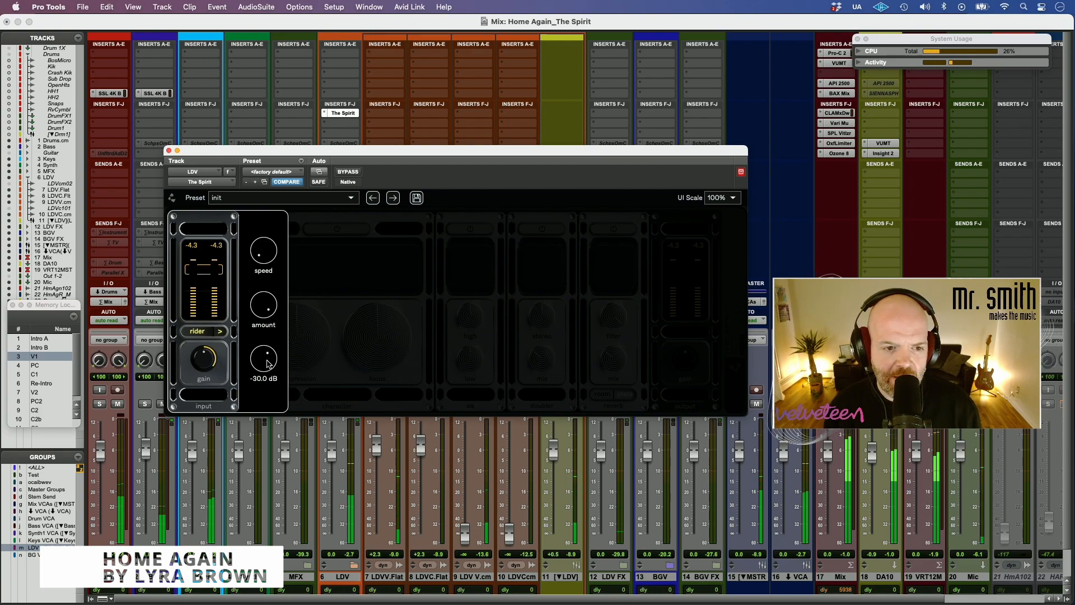
{"action": "left_click_drag", "start_coordinate": [255, 359], "coordinate": [268, 358]}
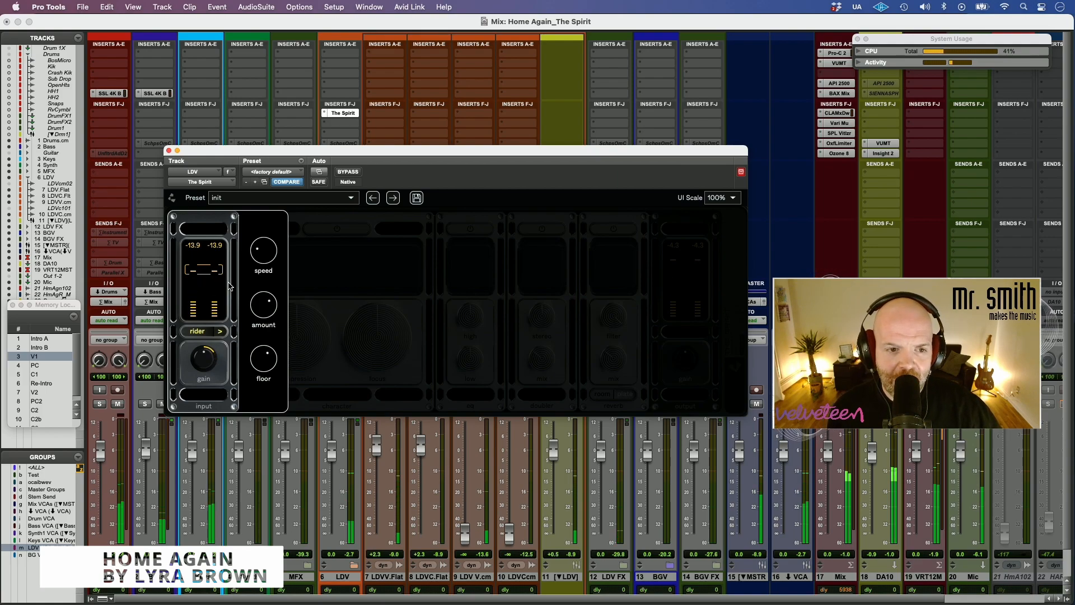
{"action": "left_click", "coordinate": [219, 332]}
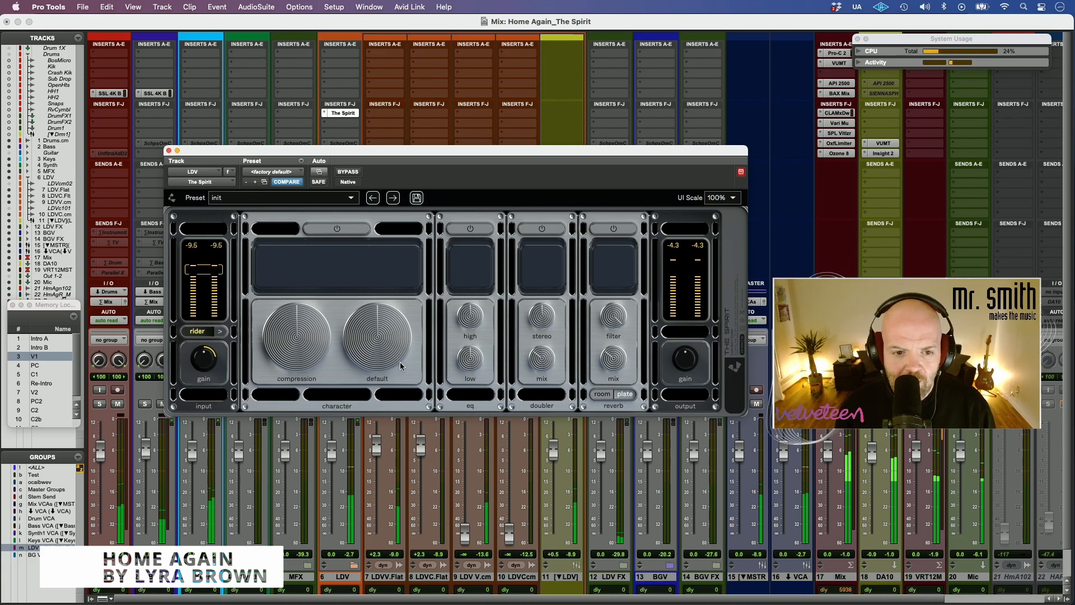
Step: Compare the vocal with the character section on and off, leaving it on
{"action": "left_click", "coordinate": [338, 229]}
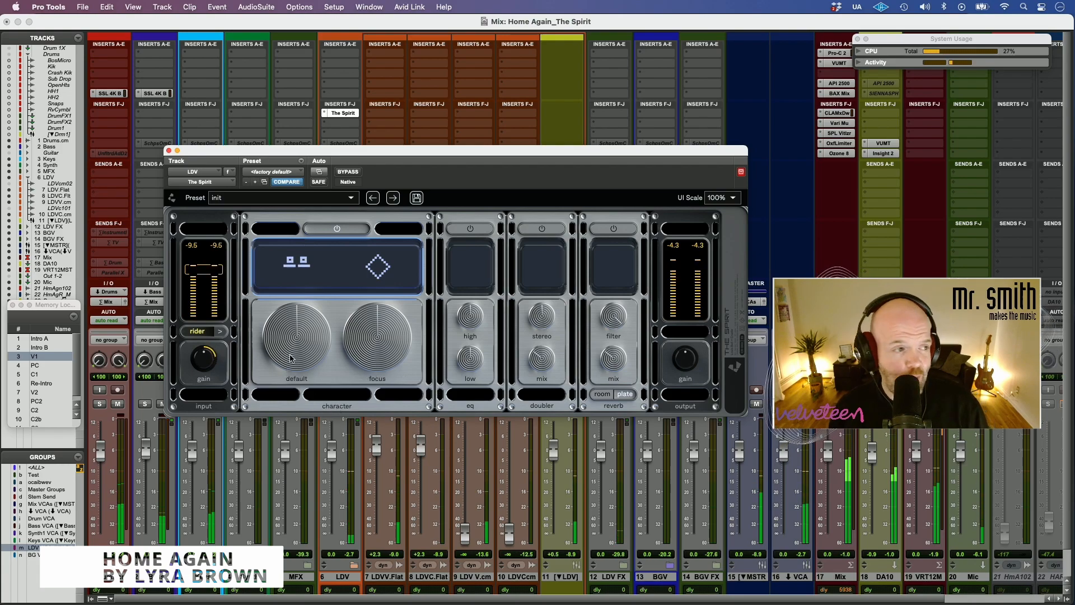
{"action": "left_click", "coordinate": [337, 229]}
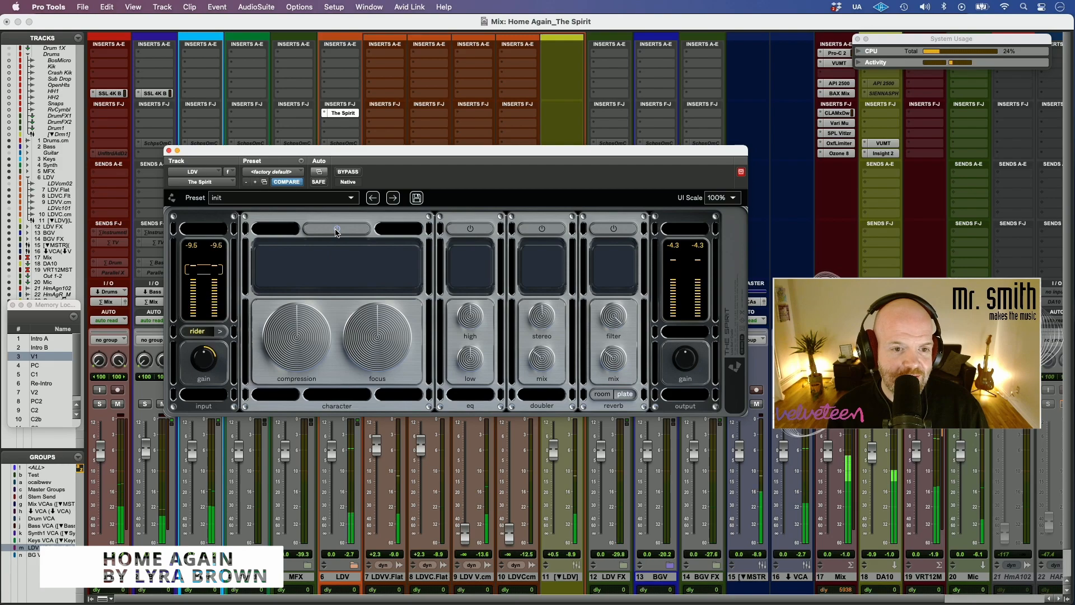
{"action": "left_click", "coordinate": [336, 229]}
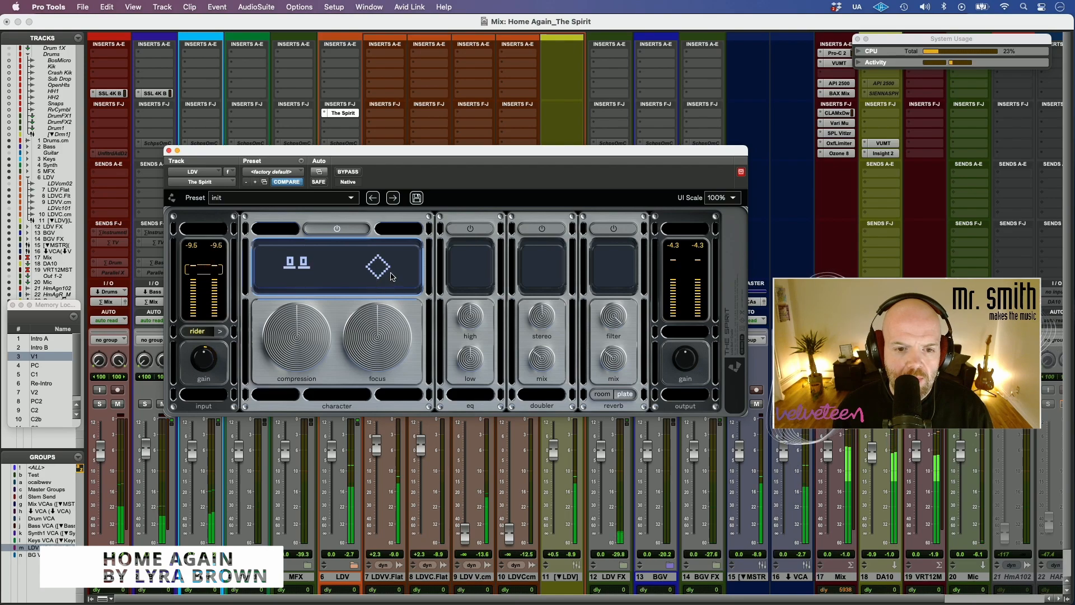
Step: Try the character section's compression above and below its default, including +33 and a reset to default
{"action": "left_click_drag", "start_coordinate": [309, 343], "coordinate": [324, 275]}
{"action": "left_click_drag", "start_coordinate": [300, 326], "coordinate": [267, 431]}
{"action": "left_click_drag", "start_coordinate": [298, 384], "coordinate": [292, 324]}
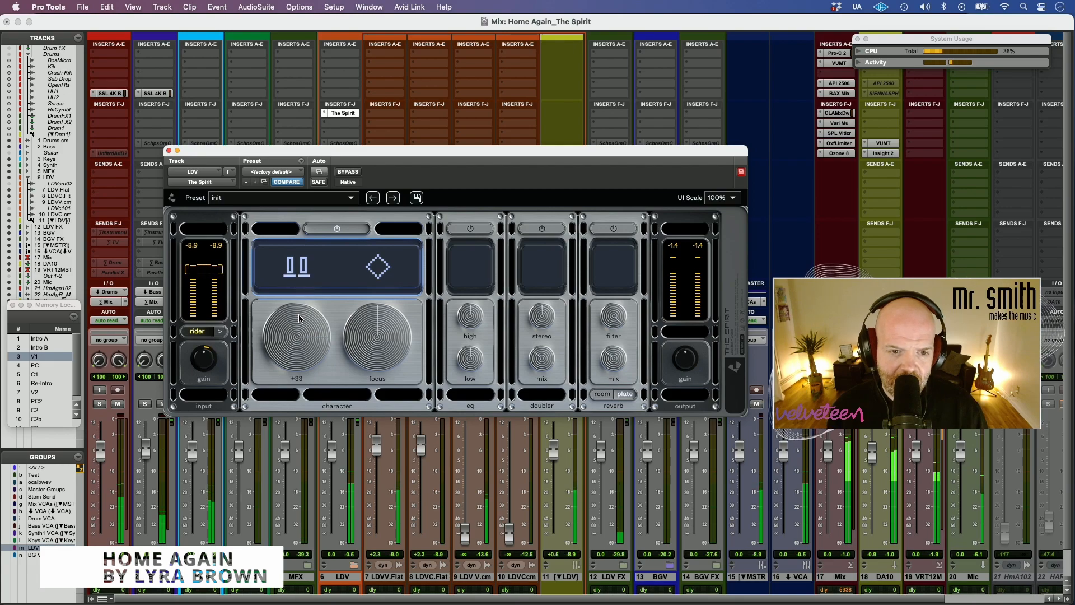
{"action": "mouse_move", "coordinate": [296, 329]}
{"action": "left_mouse_down"}
{"action": "mouse_move", "coordinate": [285, 396]}
{"action": "mouse_move", "coordinate": [309, 331]}
{"action": "left_mouse_up"}
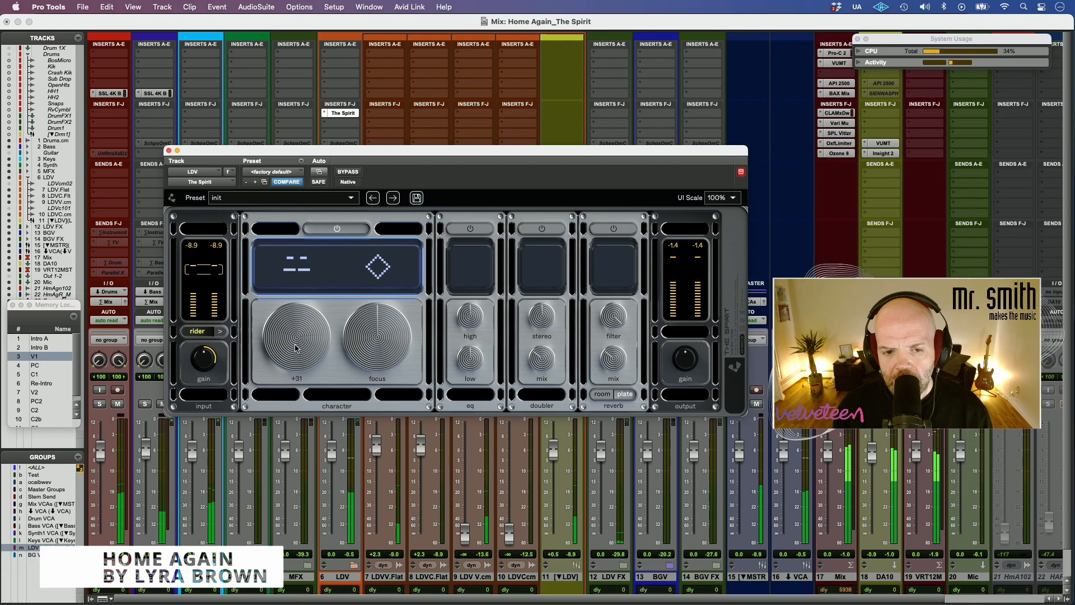
{"action": "double_click", "coordinate": [299, 325]}
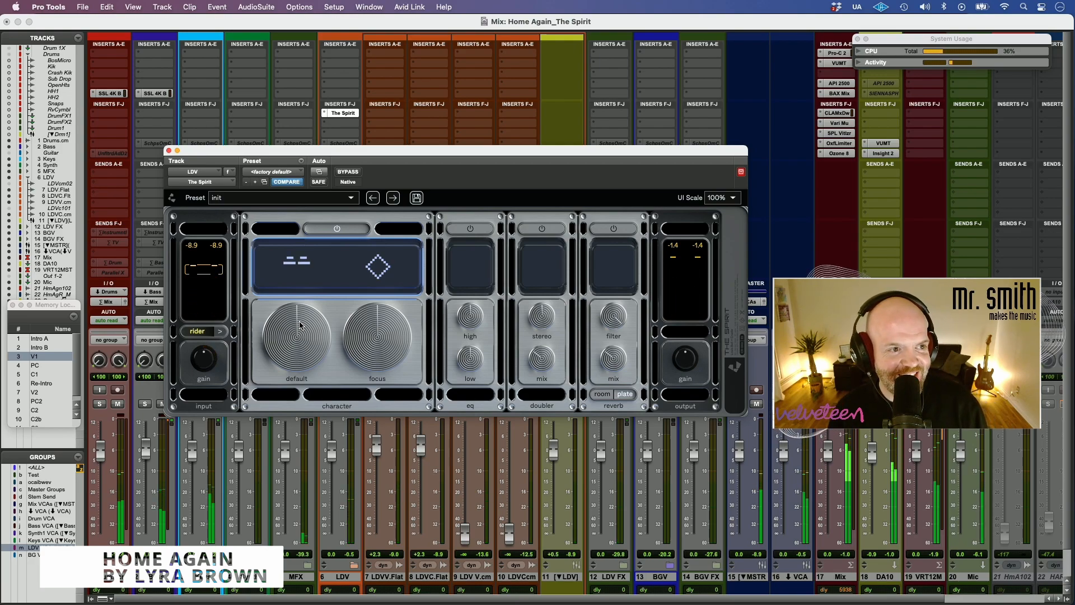
{"action": "mouse_move", "coordinate": [299, 325]}
{"action": "left_mouse_down"}
{"action": "mouse_move", "coordinate": [302, 313]}
{"action": "mouse_move", "coordinate": [291, 334]}
{"action": "left_mouse_up"}
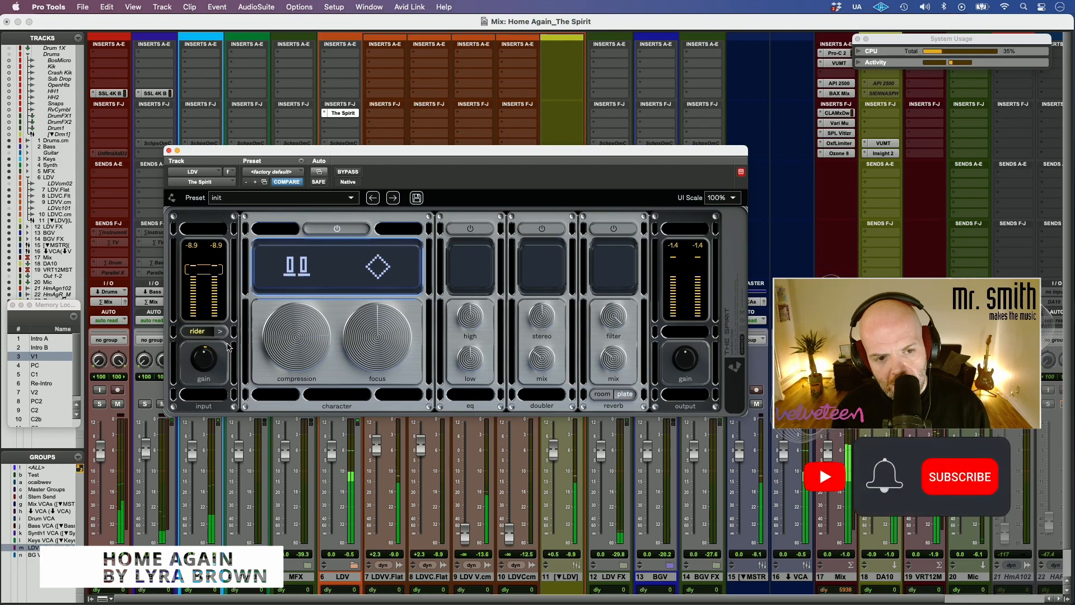
Step: Open the rider's detailed settings, try its speed at 9 ms, and close them with the rider on
{"action": "left_click", "coordinate": [207, 331]}
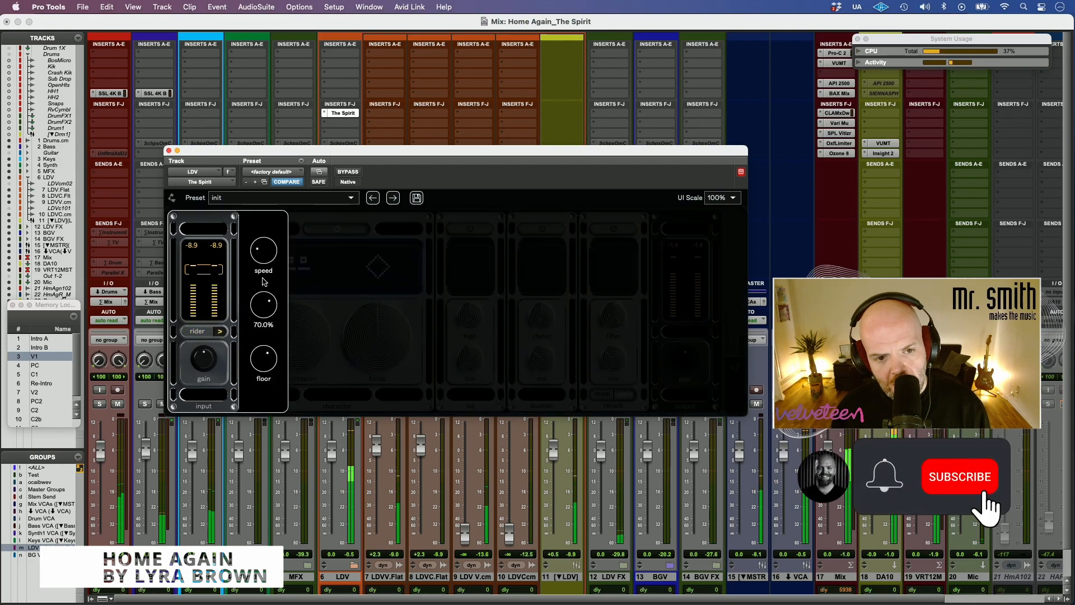
{"action": "left_click_drag", "start_coordinate": [266, 257], "coordinate": [278, 225]}
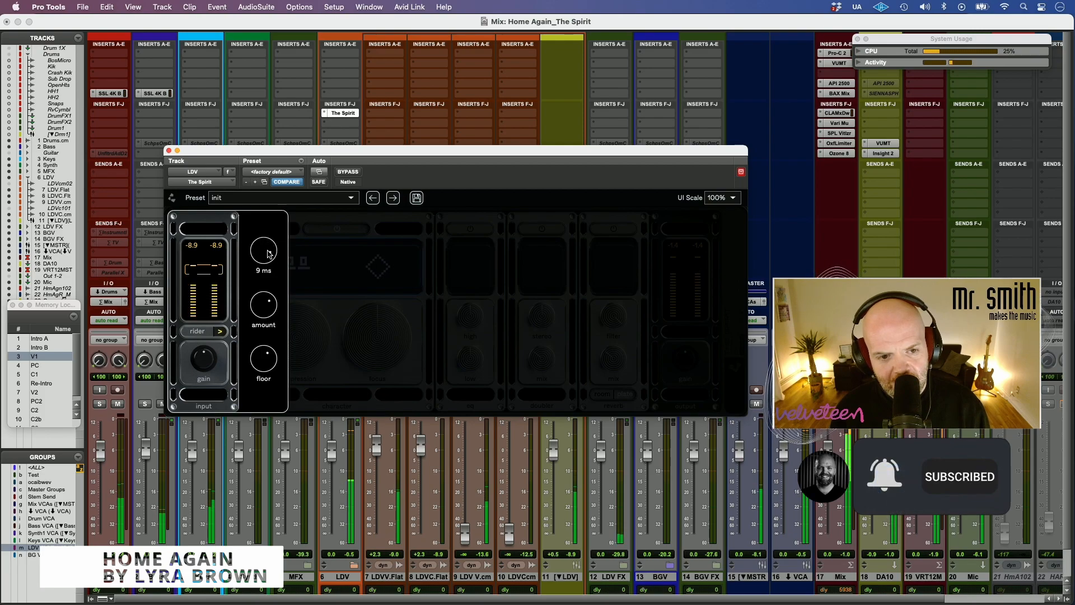
{"action": "left_click", "coordinate": [204, 333]}
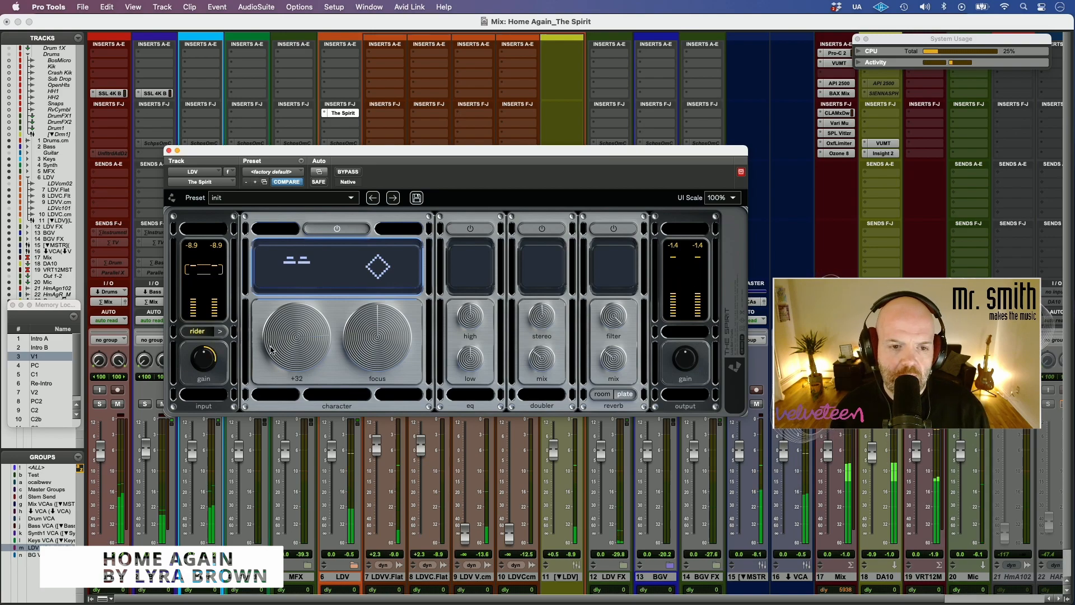
Step: Audition the compression at values such as +38, +22 and +26, and bring it back down to its neutral position
{"action": "mouse_move", "coordinate": [286, 340]}
{"action": "left_mouse_down"}
{"action": "mouse_move", "coordinate": [274, 367]}
{"action": "mouse_move", "coordinate": [298, 334]}
{"action": "left_mouse_up"}
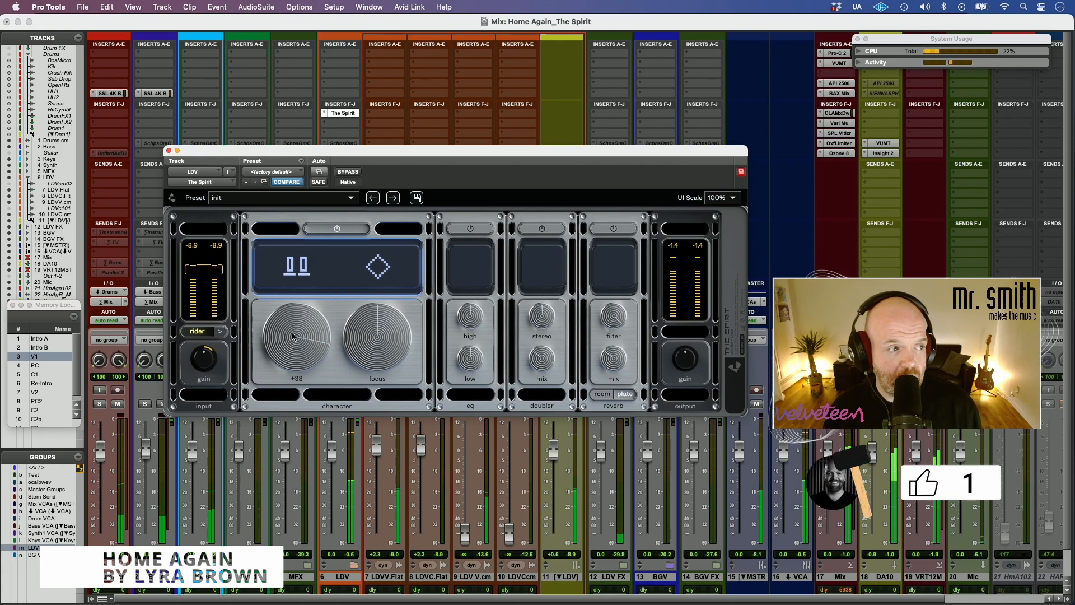
{"action": "mouse_move", "coordinate": [293, 336]}
{"action": "left_mouse_down"}
{"action": "mouse_move", "coordinate": [275, 361]}
{"action": "mouse_move", "coordinate": [306, 365]}
{"action": "mouse_move", "coordinate": [294, 343]}
{"action": "left_mouse_up"}
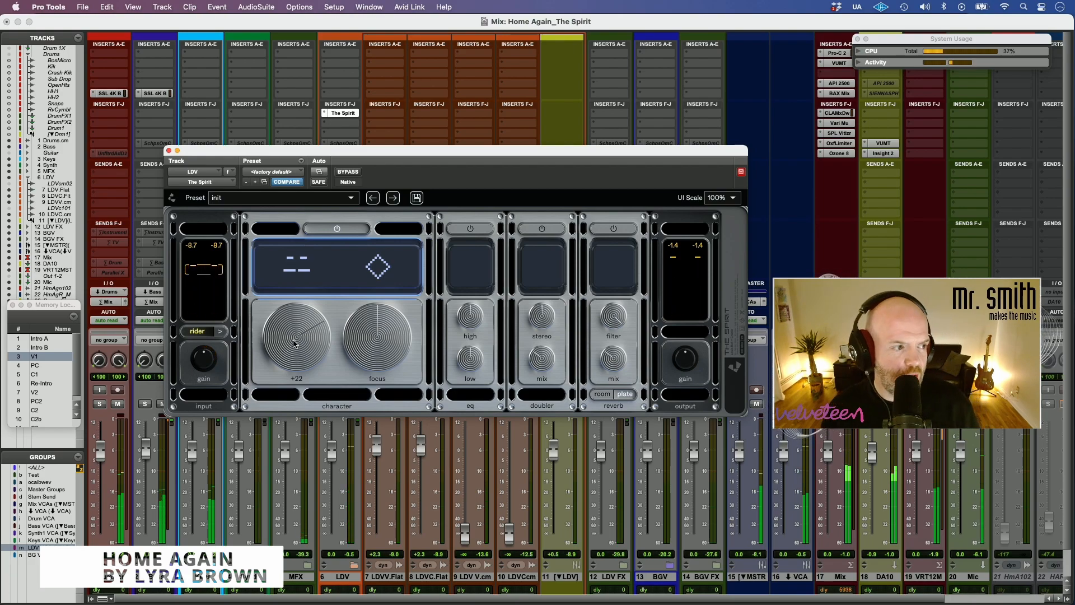
{"action": "left_click_drag", "start_coordinate": [293, 344], "coordinate": [286, 351]}
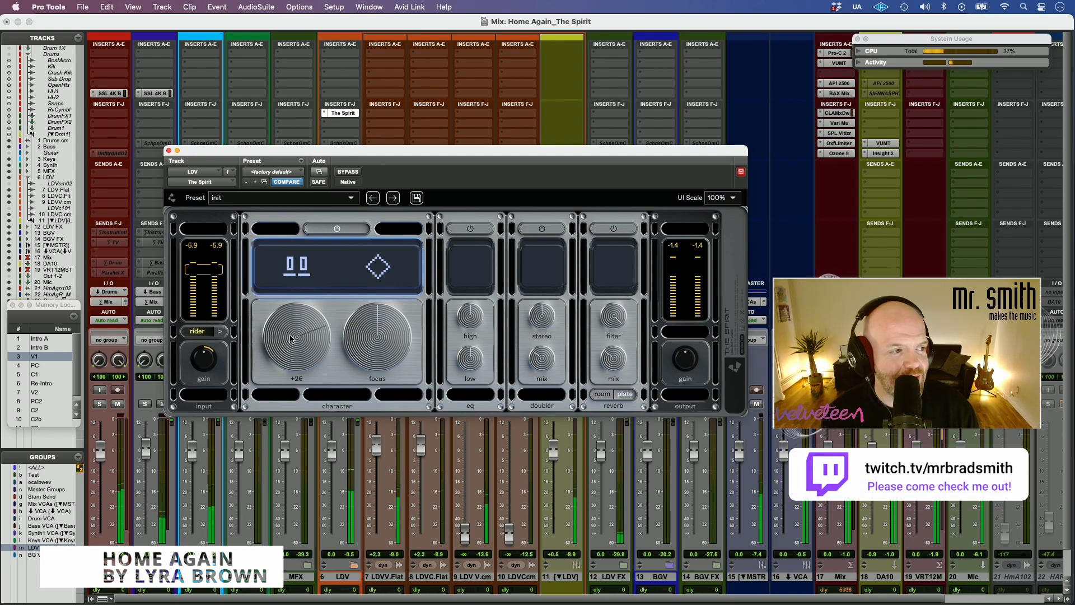
{"action": "left_click_drag", "start_coordinate": [290, 338], "coordinate": [283, 376]}
Step: Try the focus at +50, lower it to its minimum, and raise the compression slightly above neutral
{"action": "left_click_drag", "start_coordinate": [392, 347], "coordinate": [389, 313]}
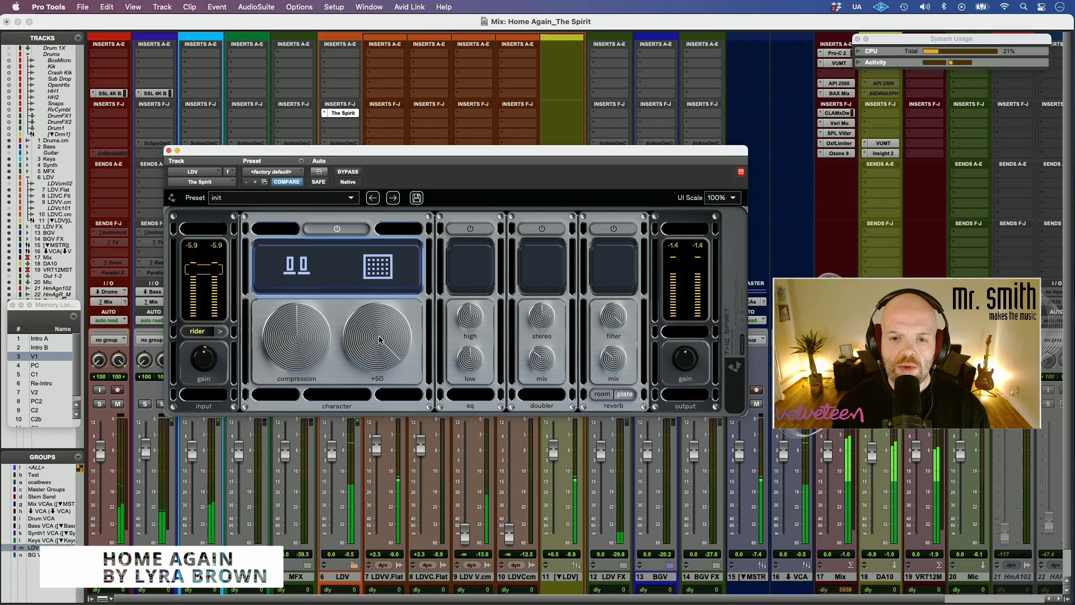
{"action": "left_click_drag", "start_coordinate": [379, 339], "coordinate": [355, 487]}
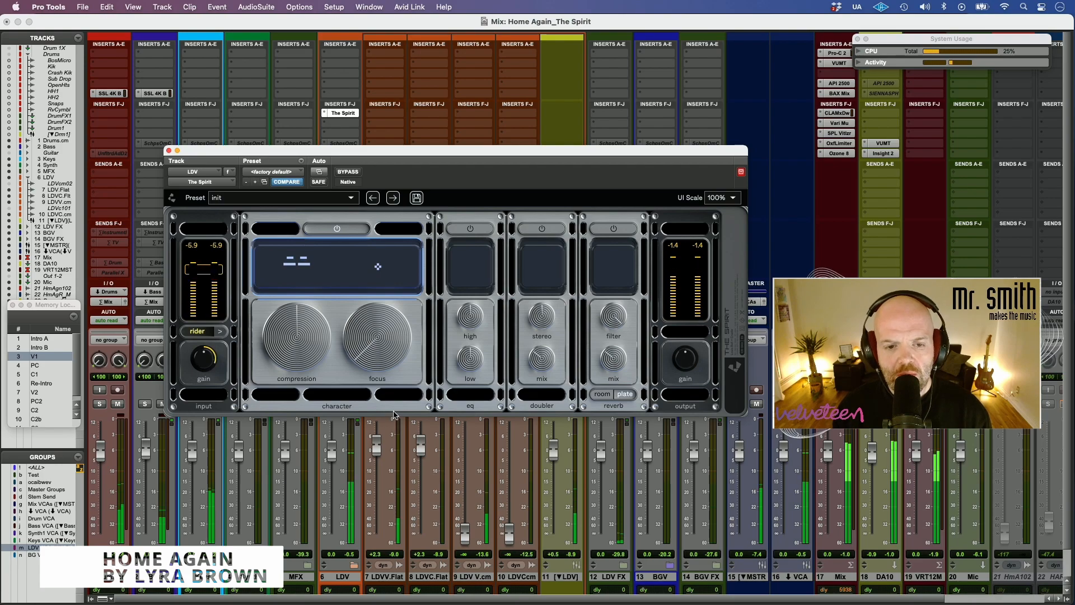
{"action": "left_click_drag", "start_coordinate": [310, 354], "coordinate": [311, 352]}
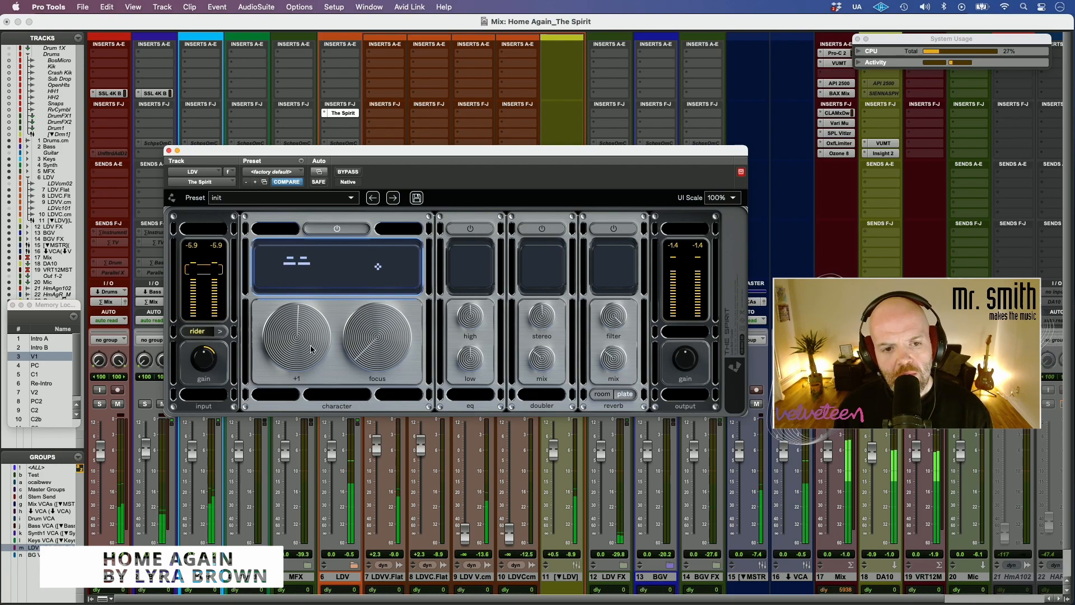
{"action": "left_click_drag", "start_coordinate": [312, 315], "coordinate": [316, 348]}
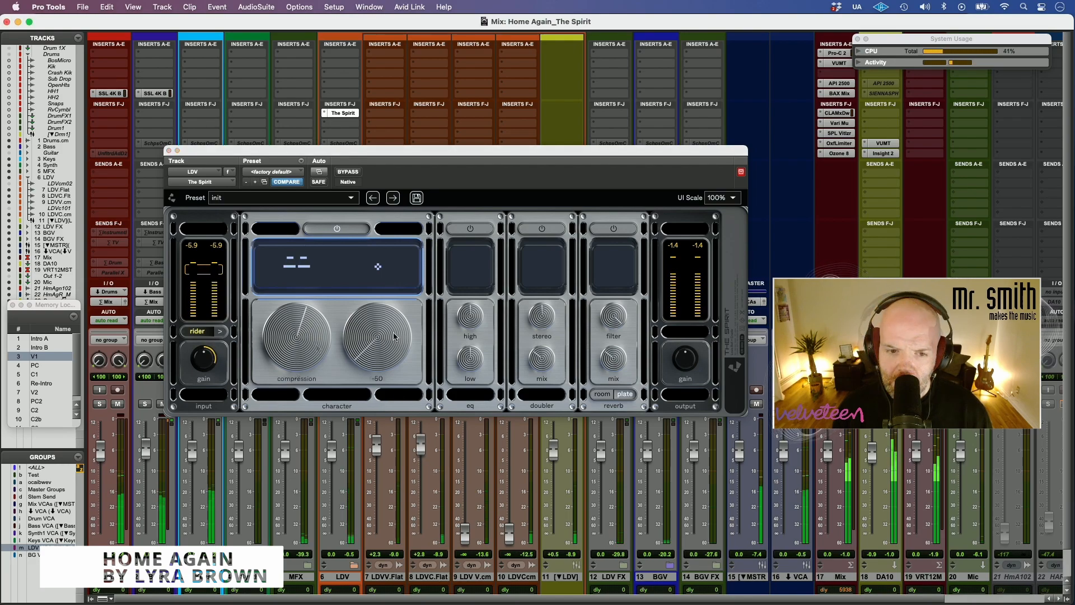
Step: Raise the character section's focus to +50 and audition it with the compression at +6
{"action": "left_click_drag", "start_coordinate": [368, 366], "coordinate": [372, 272]}
{"action": "mouse_move", "coordinate": [298, 343]}
{"action": "left_mouse_down"}
{"action": "mouse_move", "coordinate": [287, 367]}
{"action": "mouse_move", "coordinate": [304, 341]}
{"action": "left_mouse_up"}
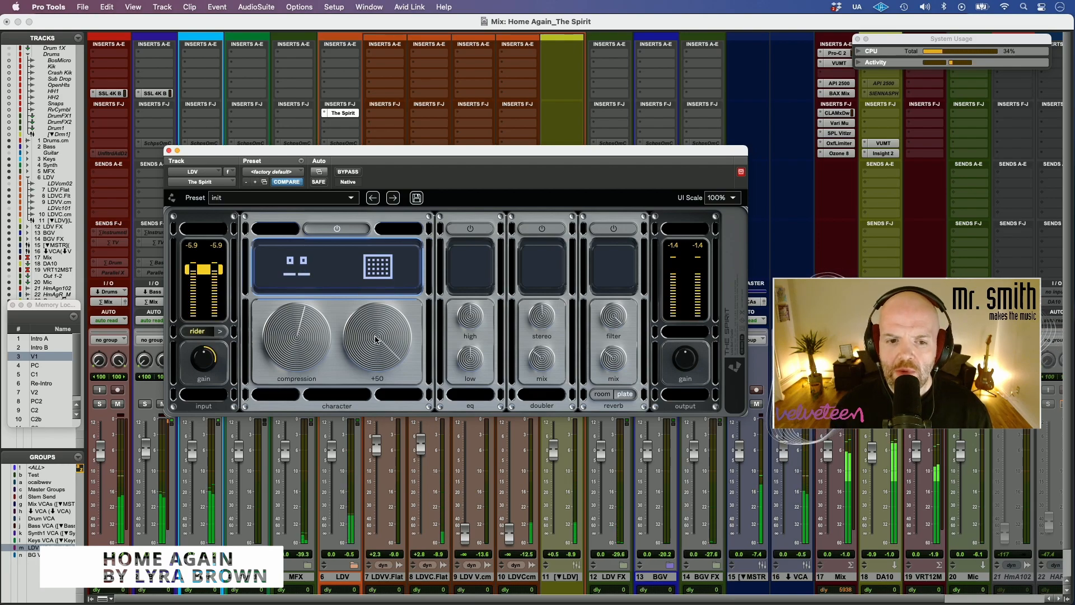
{"action": "mouse_move", "coordinate": [371, 340]}
{"action": "left_mouse_down"}
{"action": "mouse_move", "coordinate": [339, 460]}
{"action": "mouse_move", "coordinate": [370, 336]}
{"action": "left_mouse_up"}
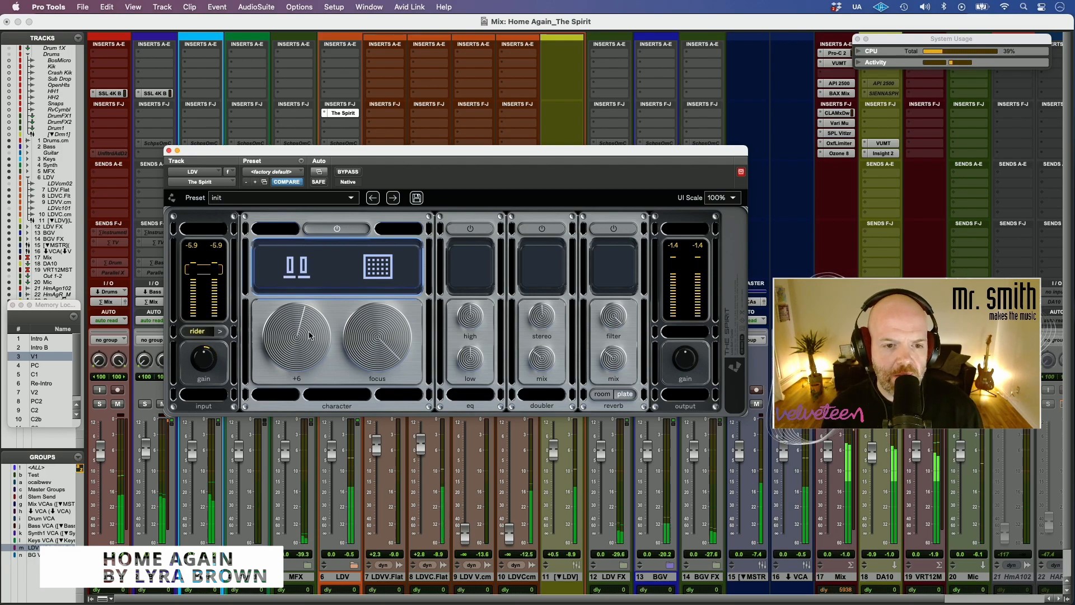
Step: Lower the focus, bring the compression down to -20, and compare the sound with the character section off and on
{"action": "left_click_drag", "start_coordinate": [296, 338], "coordinate": [294, 361]}
{"action": "left_click_drag", "start_coordinate": [380, 332], "coordinate": [371, 354]}
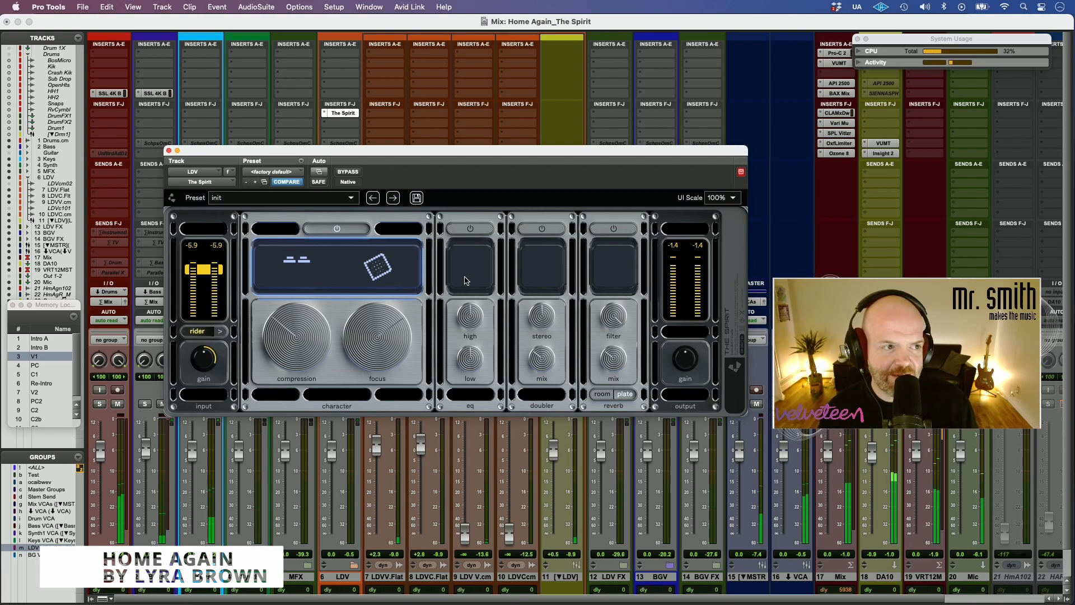
{"action": "left_click_drag", "start_coordinate": [296, 332], "coordinate": [292, 356]}
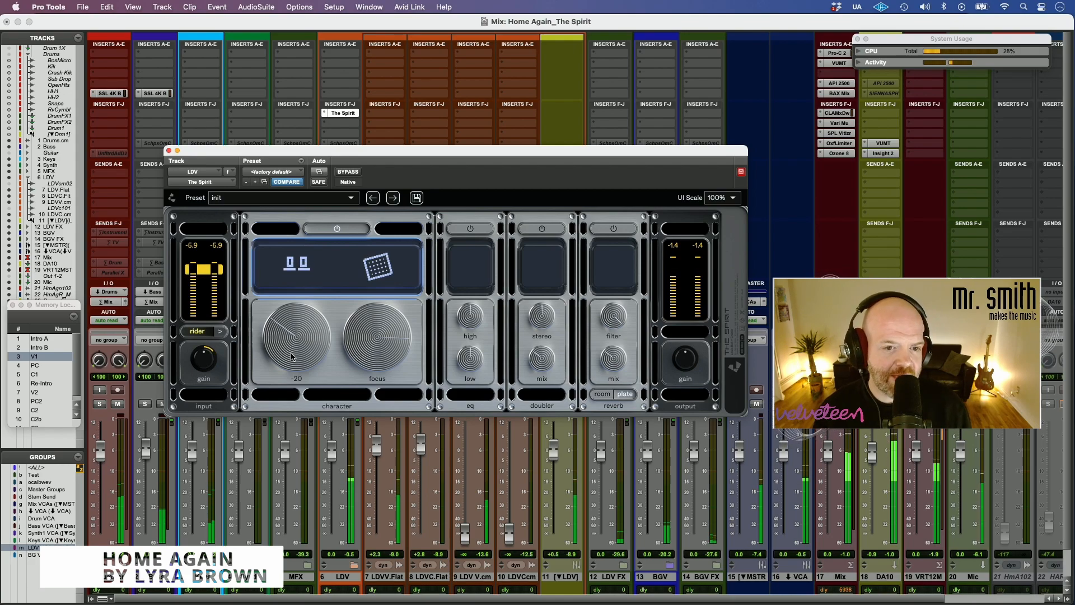
{"action": "left_click", "coordinate": [336, 229]}
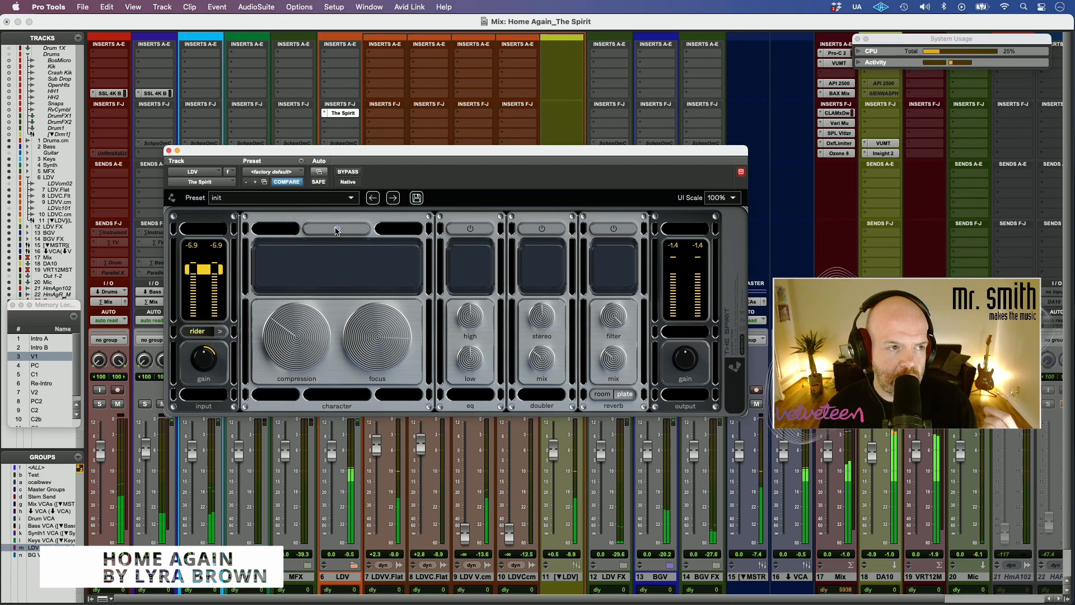
{"action": "left_click", "coordinate": [336, 229]}
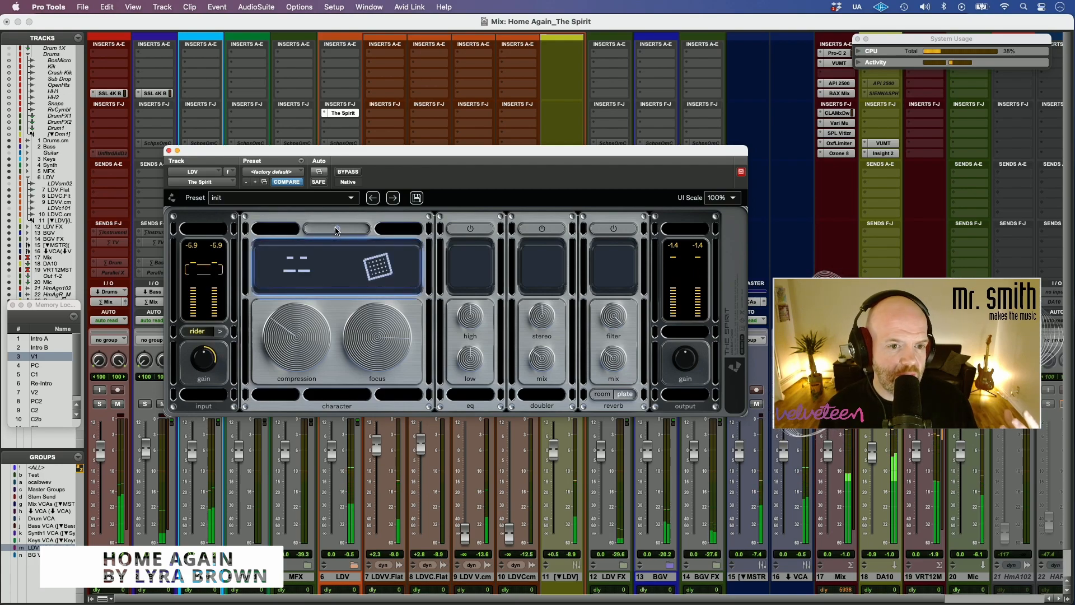
Step: Try the focus at +37 and at its -50 minimum, with the compression lowered to values such as -39
{"action": "mouse_move", "coordinate": [368, 329]}
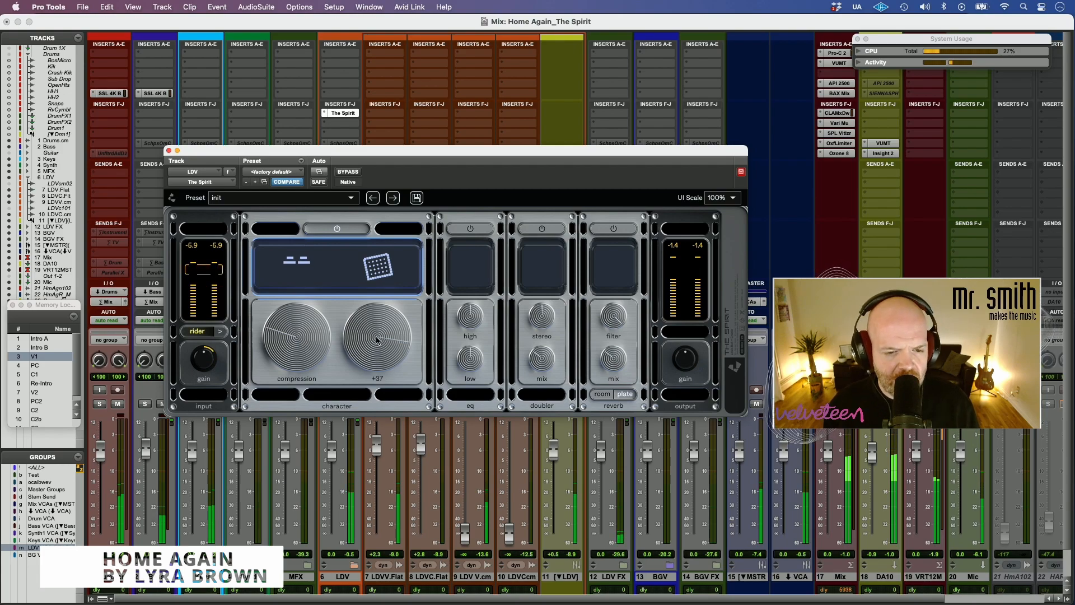
{"action": "left_click_drag", "start_coordinate": [377, 339], "coordinate": [305, 365]}
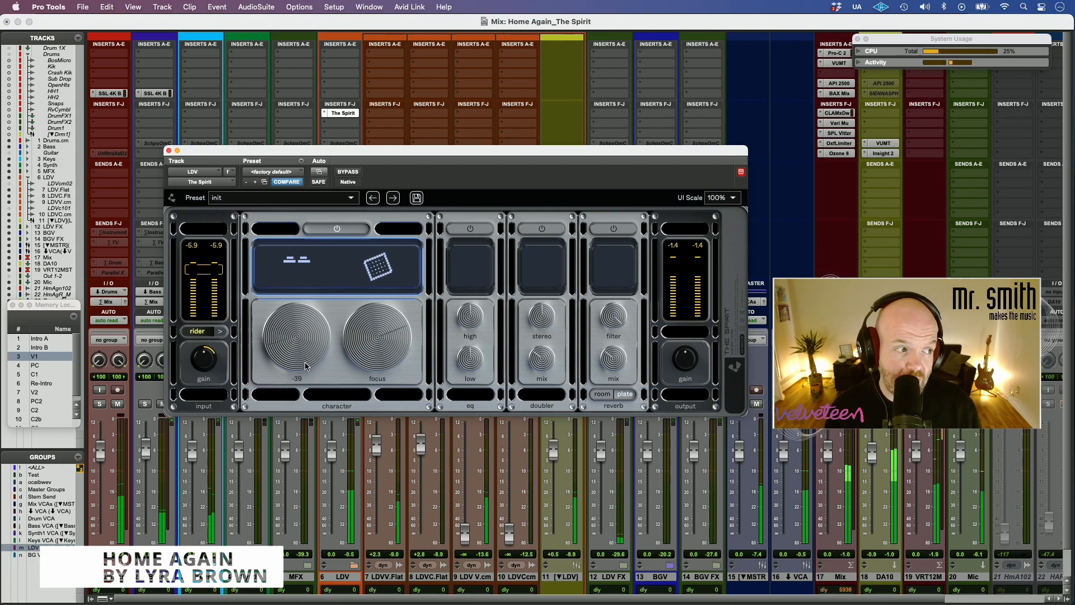
{"action": "left_click_drag", "start_coordinate": [377, 339], "coordinate": [374, 478]}
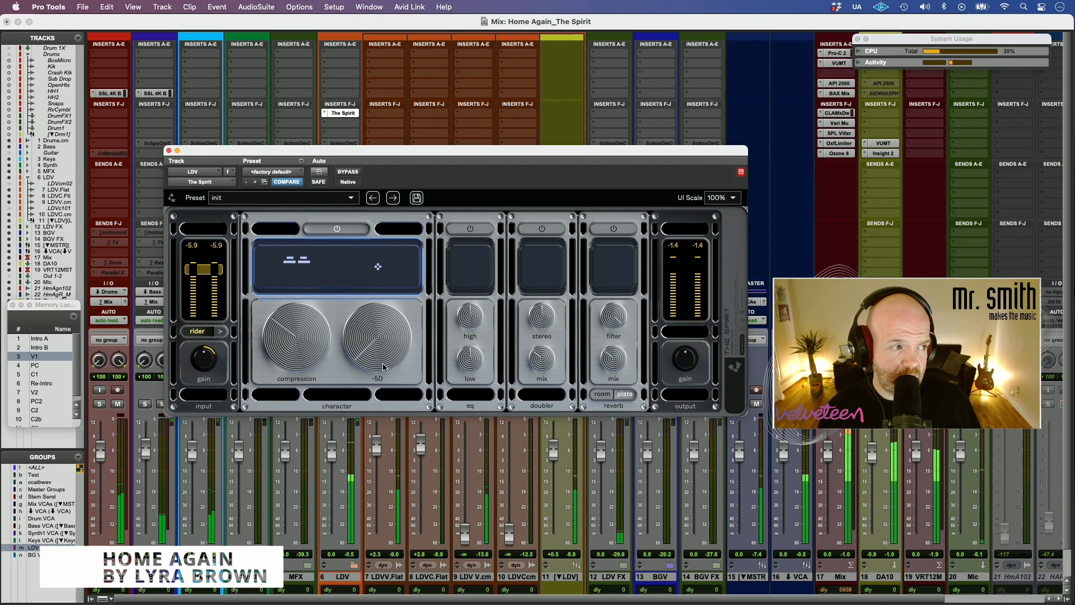
{"action": "left_click_drag", "start_coordinate": [383, 366], "coordinate": [376, 310]}
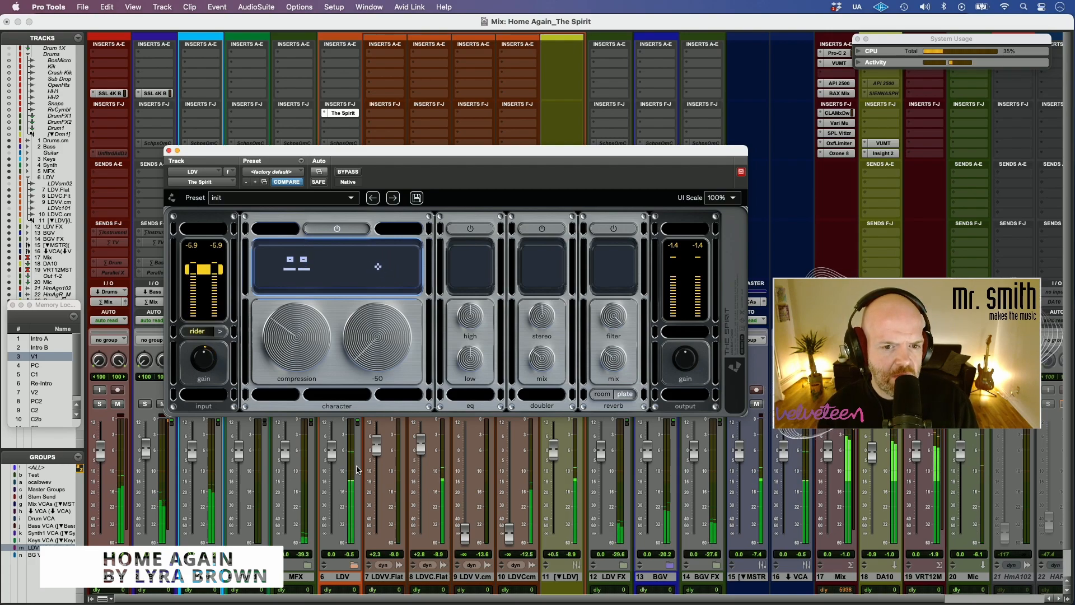
Step: Audition the focus at its maximum and bring it back to slightly above neutral
{"action": "mouse_move", "coordinate": [384, 343]}
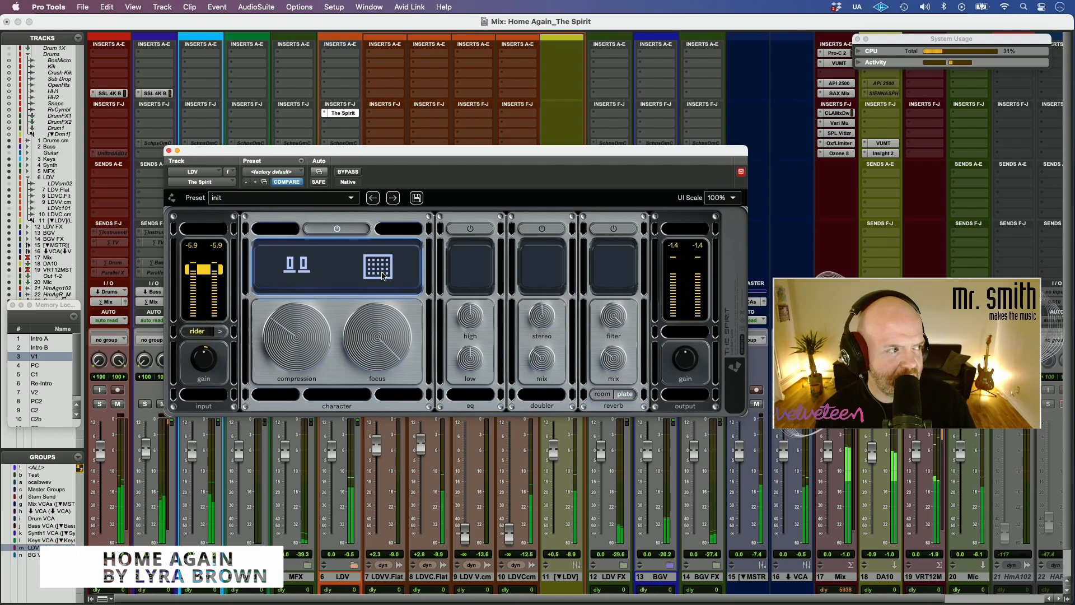
{"action": "left_click_drag", "start_coordinate": [392, 318], "coordinate": [387, 287]}
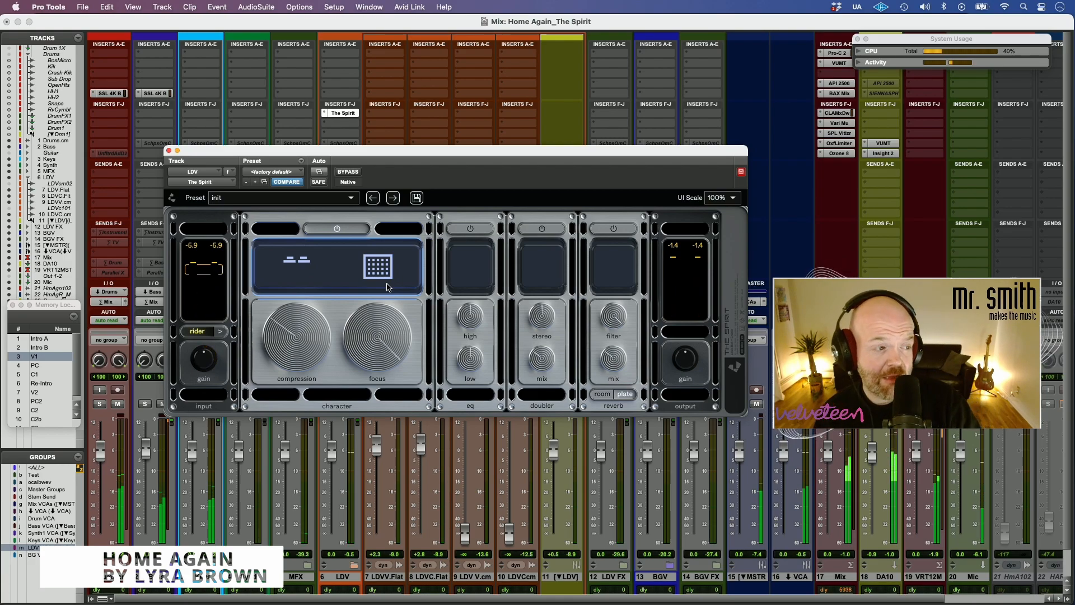
{"action": "left_click_drag", "start_coordinate": [388, 314], "coordinate": [389, 345]}
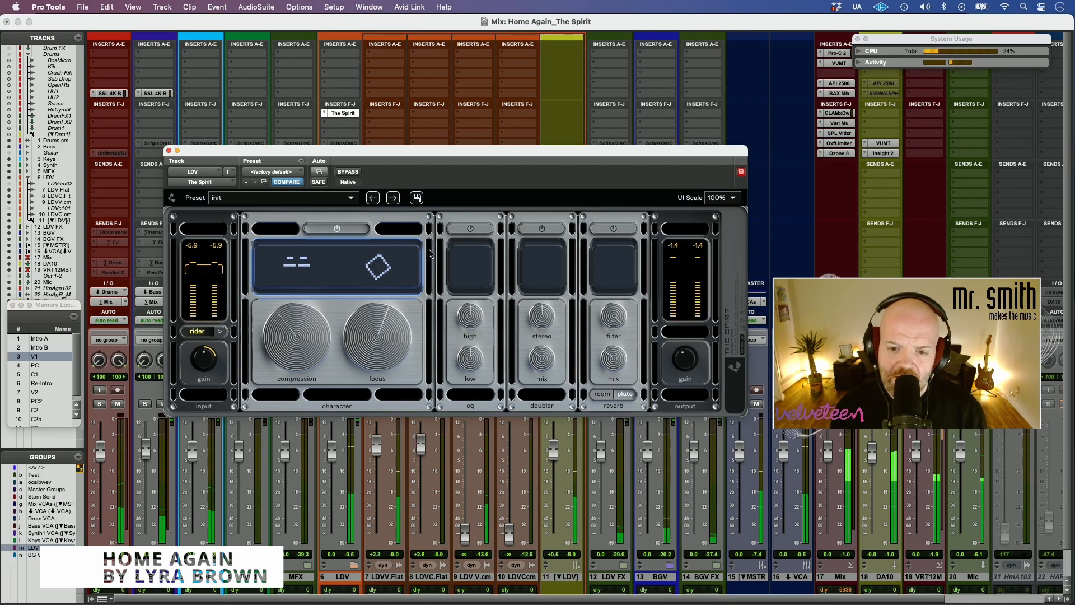
Step: Turn on the EQ and audition its high band at 12.0, 5.8 and -7.9 dB before setting it to 4.2 dB
{"action": "left_click", "coordinate": [468, 229]}
{"action": "left_click_drag", "start_coordinate": [470, 316], "coordinate": [488, 284]}
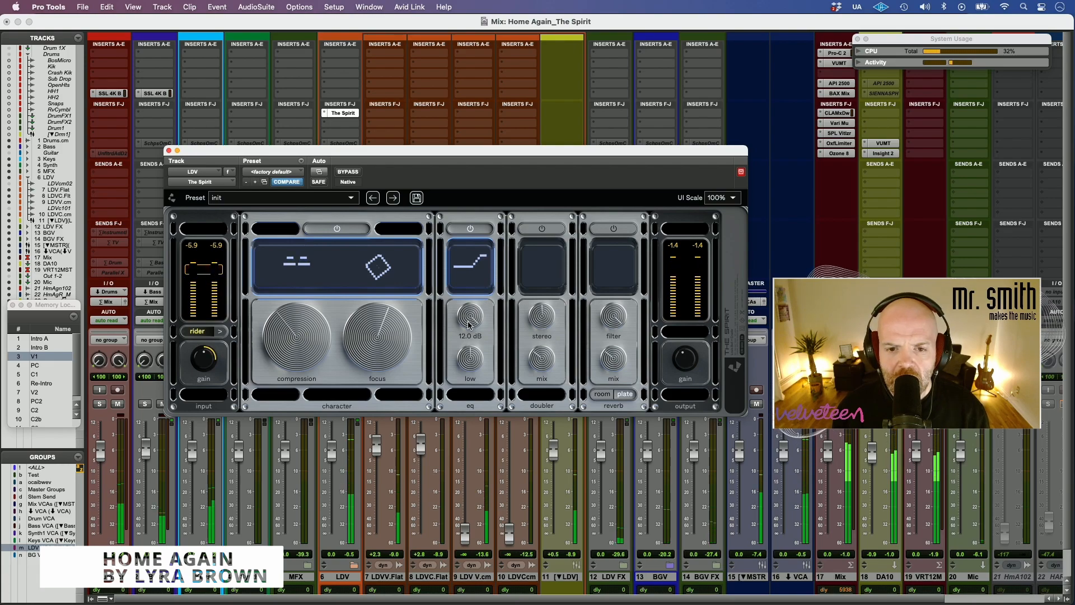
{"action": "left_click_drag", "start_coordinate": [468, 323], "coordinate": [457, 356]}
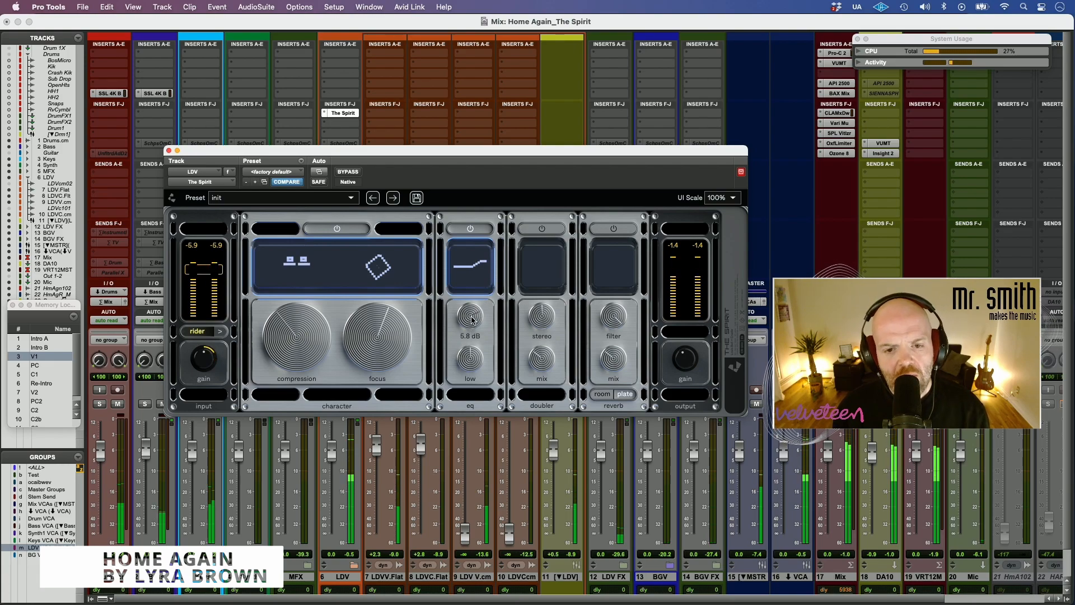
{"action": "left_click_drag", "start_coordinate": [474, 317], "coordinate": [464, 396]}
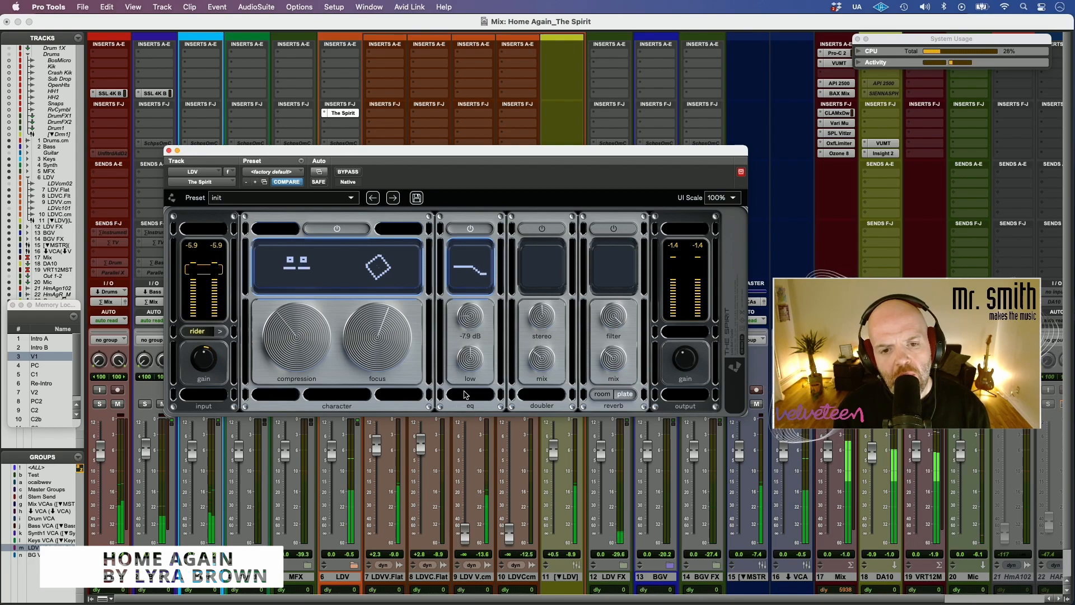
{"action": "mouse_move", "coordinate": [472, 315]}
{"action": "left_mouse_down"}
{"action": "mouse_move", "coordinate": [463, 335]}
{"action": "mouse_move", "coordinate": [477, 302]}
{"action": "mouse_move", "coordinate": [469, 325]}
{"action": "left_mouse_up"}
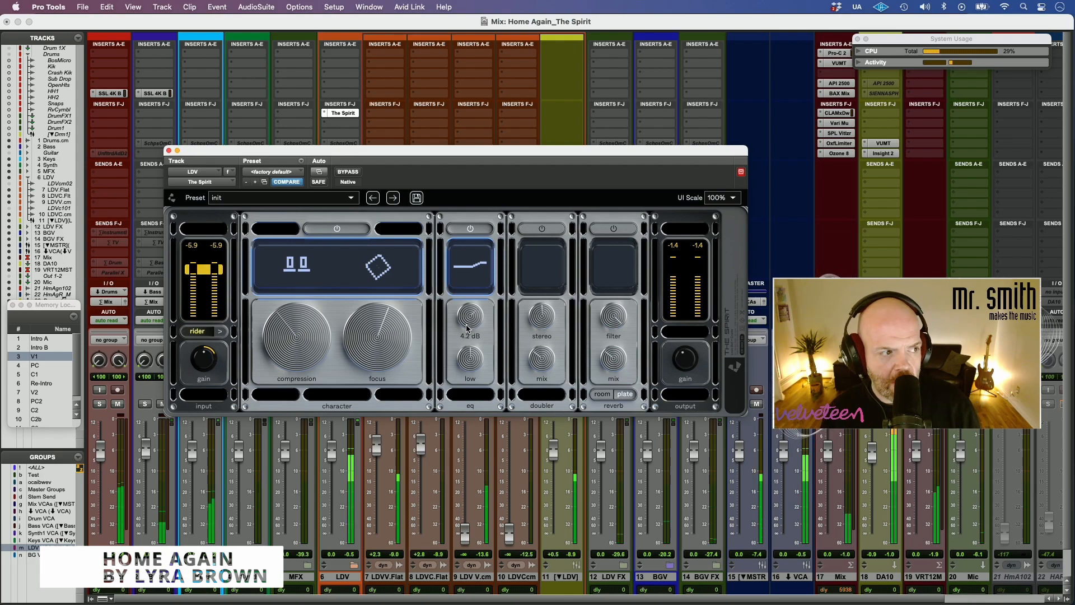
Step: Try different low-band boosts, set the low band to 4.6 dB, and compare the sound with the EQ off and on
{"action": "left_click_drag", "start_coordinate": [469, 358], "coordinate": [482, 334]}
{"action": "left_click_drag", "start_coordinate": [489, 296], "coordinate": [494, 275]}
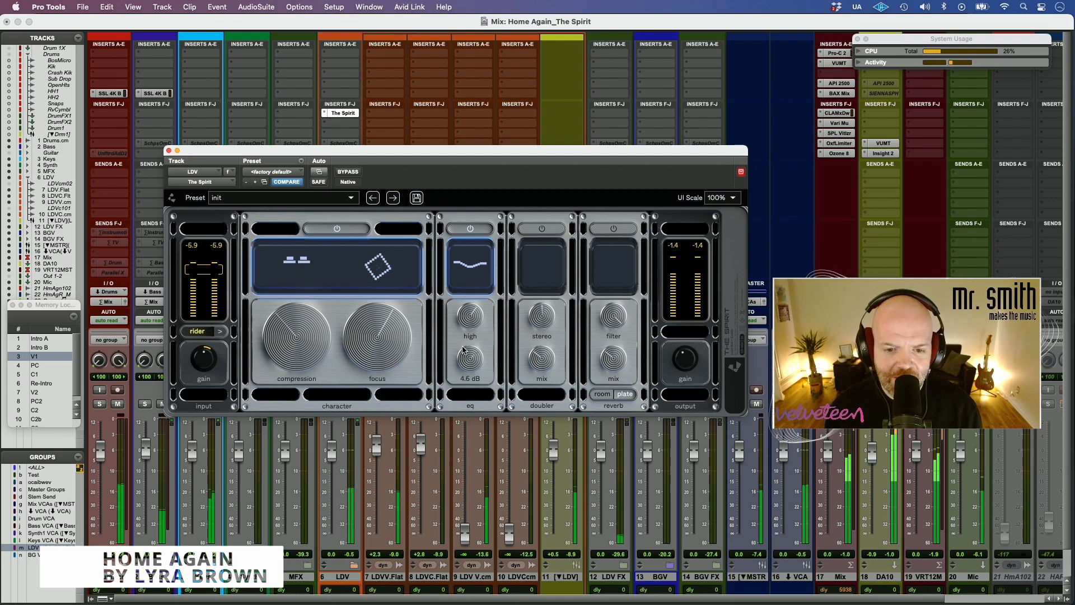
{"action": "left_click_drag", "start_coordinate": [470, 336], "coordinate": [471, 338]}
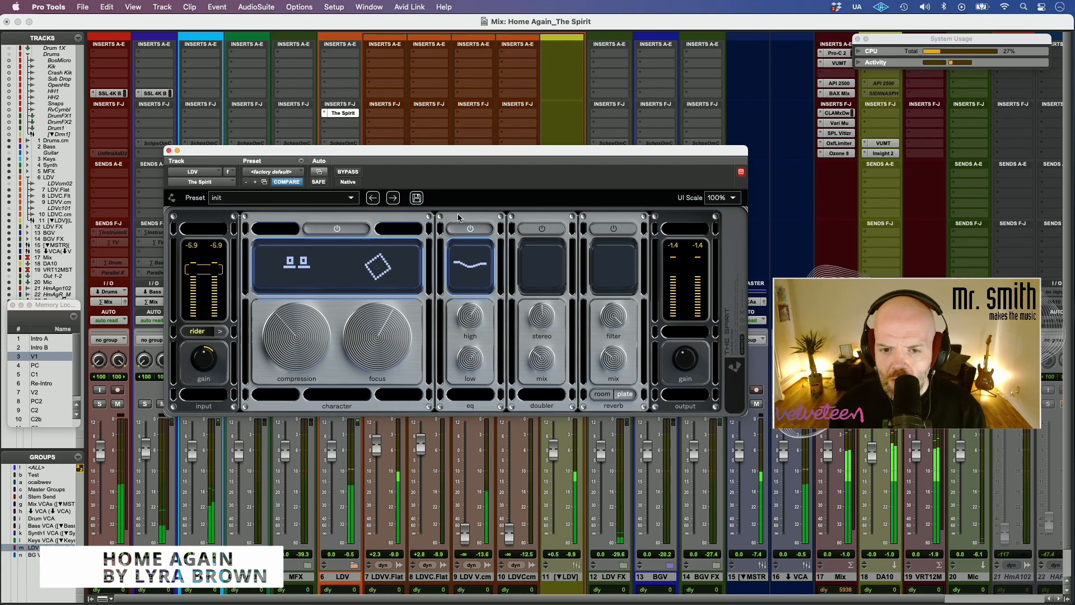
{"action": "left_click", "coordinate": [472, 229]}
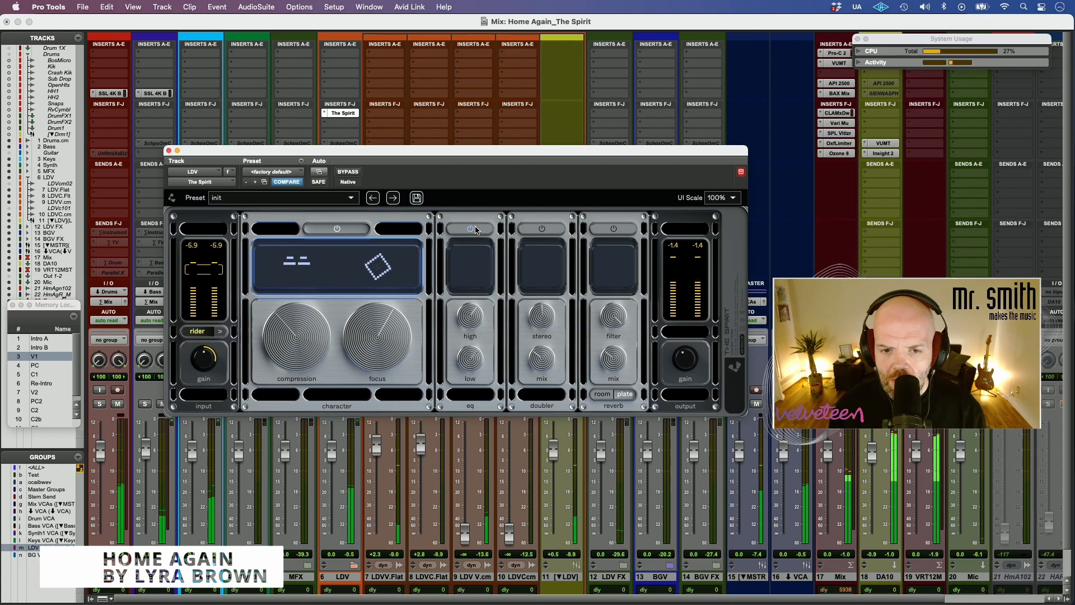
{"action": "left_click", "coordinate": [474, 229]}
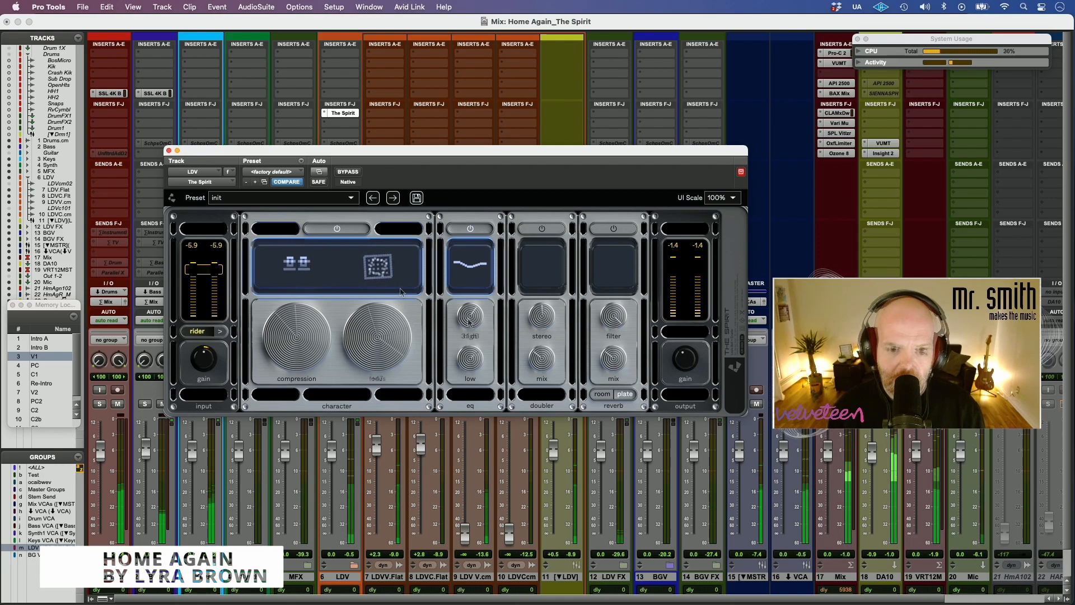
{"action": "left_click_drag", "start_coordinate": [472, 361], "coordinate": [487, 317]}
{"action": "left_click_drag", "start_coordinate": [443, 424], "coordinate": [473, 372]}
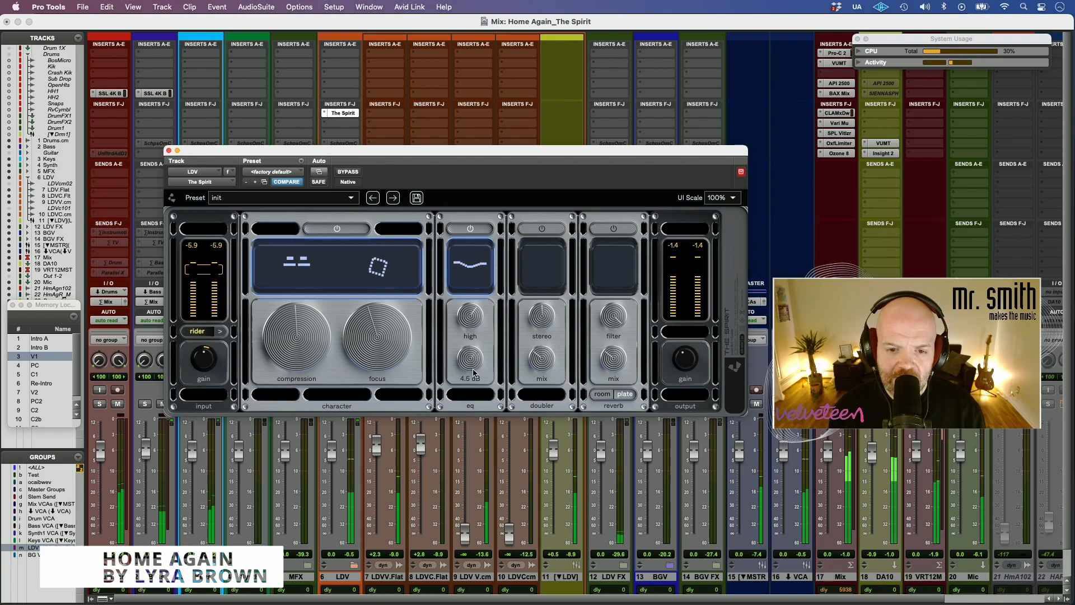
Step: Audition the EQ's high band at 12.0, 8.8 and 5.7 dB, return it to just above 4 dB, and slightly reduce the low band
{"action": "left_click_drag", "start_coordinate": [477, 327], "coordinate": [484, 290]}
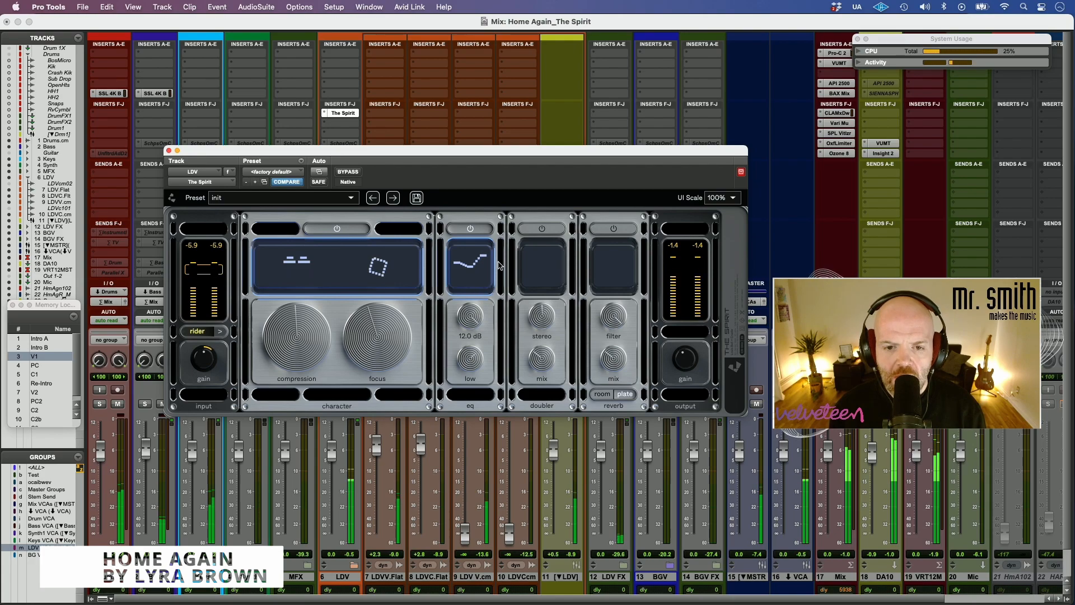
{"action": "left_click_drag", "start_coordinate": [489, 304], "coordinate": [479, 317]}
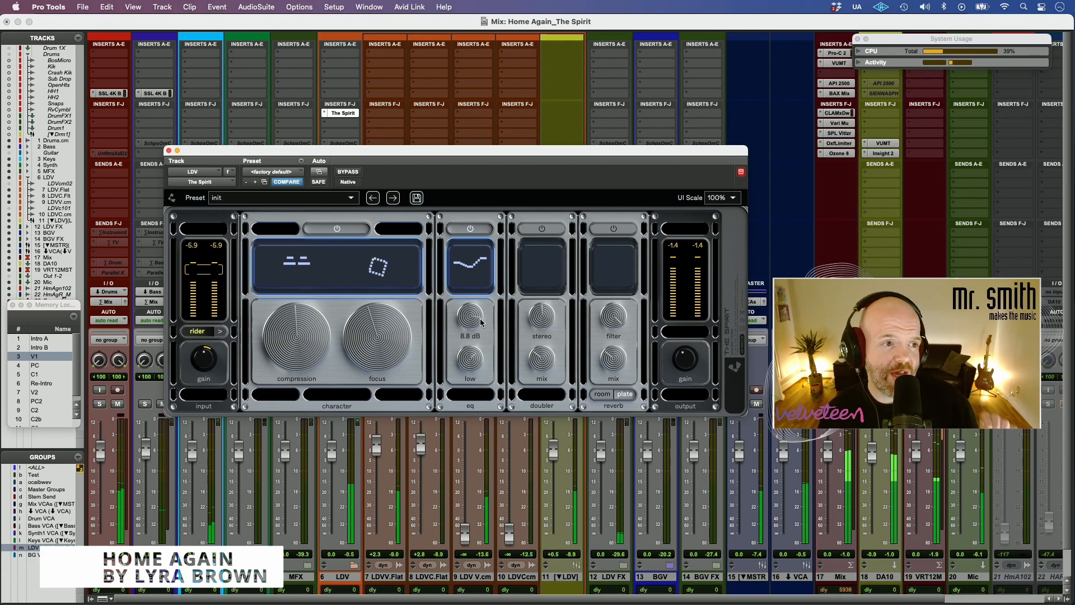
{"action": "left_click_drag", "start_coordinate": [479, 318], "coordinate": [469, 330]}
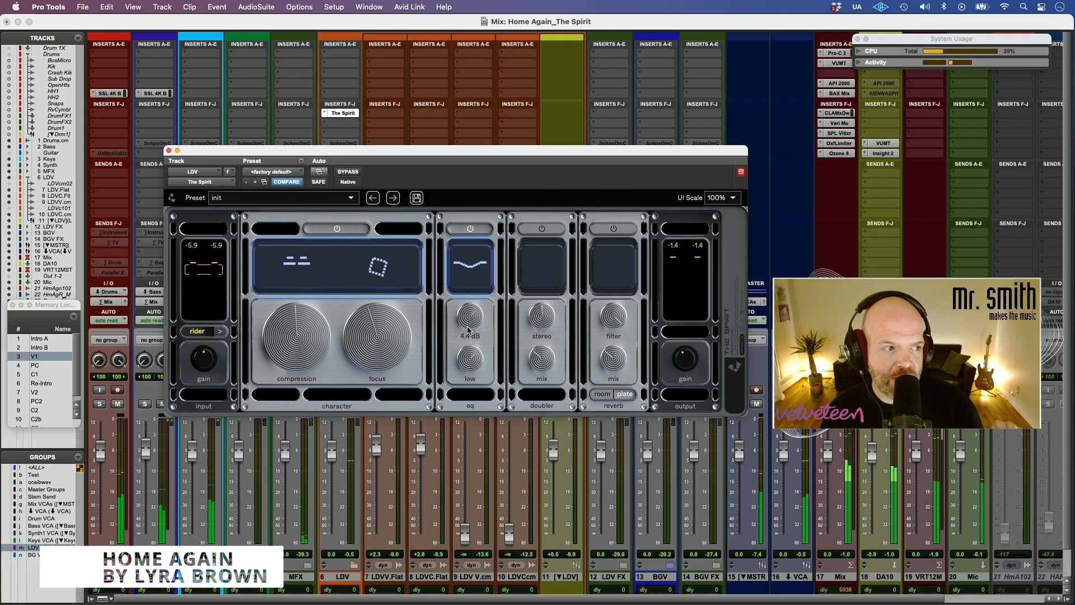
{"action": "left_click_drag", "start_coordinate": [468, 330], "coordinate": [472, 317]}
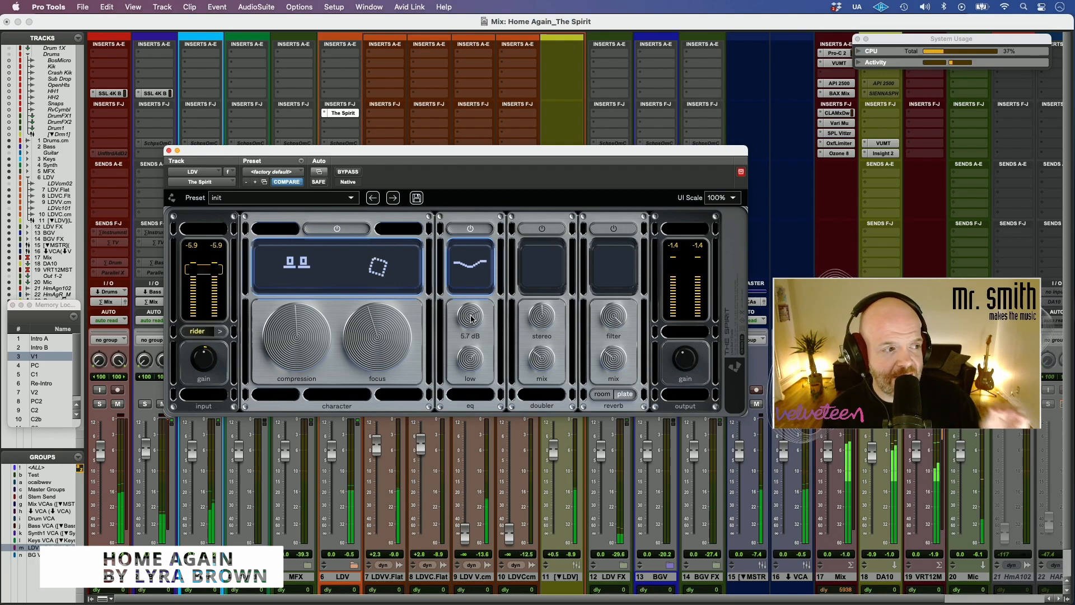
{"action": "mouse_move", "coordinate": [474, 319]}
{"action": "left_mouse_down"}
{"action": "mouse_move", "coordinate": [467, 348]}
{"action": "mouse_move", "coordinate": [482, 310]}
{"action": "mouse_move", "coordinate": [467, 328]}
{"action": "left_mouse_up"}
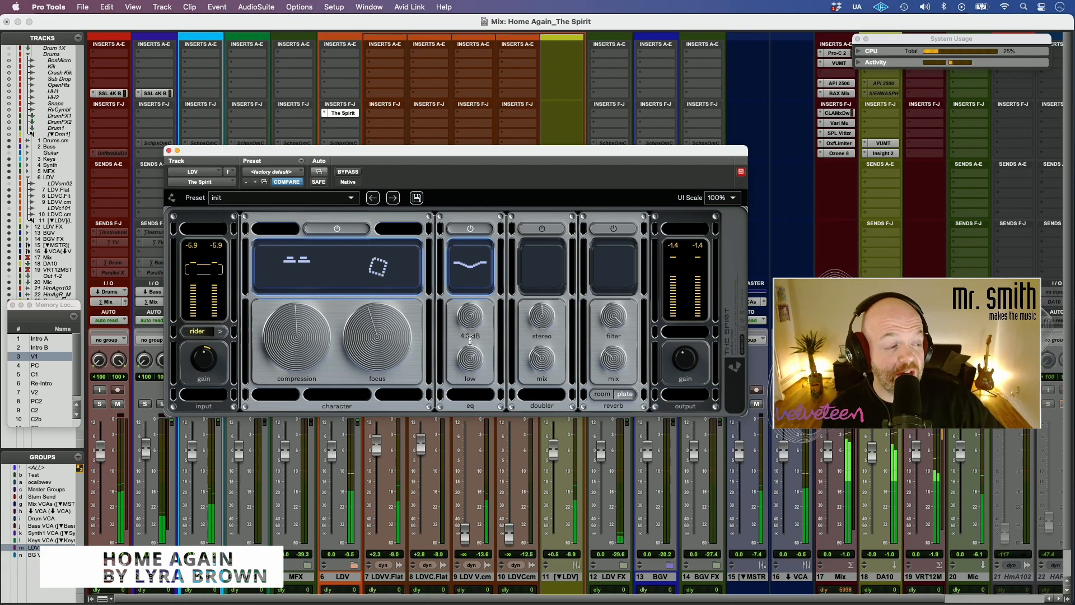
{"action": "mouse_move", "coordinate": [474, 359]}
{"action": "left_click_drag", "start_coordinate": [470, 364], "coordinate": [469, 370]}
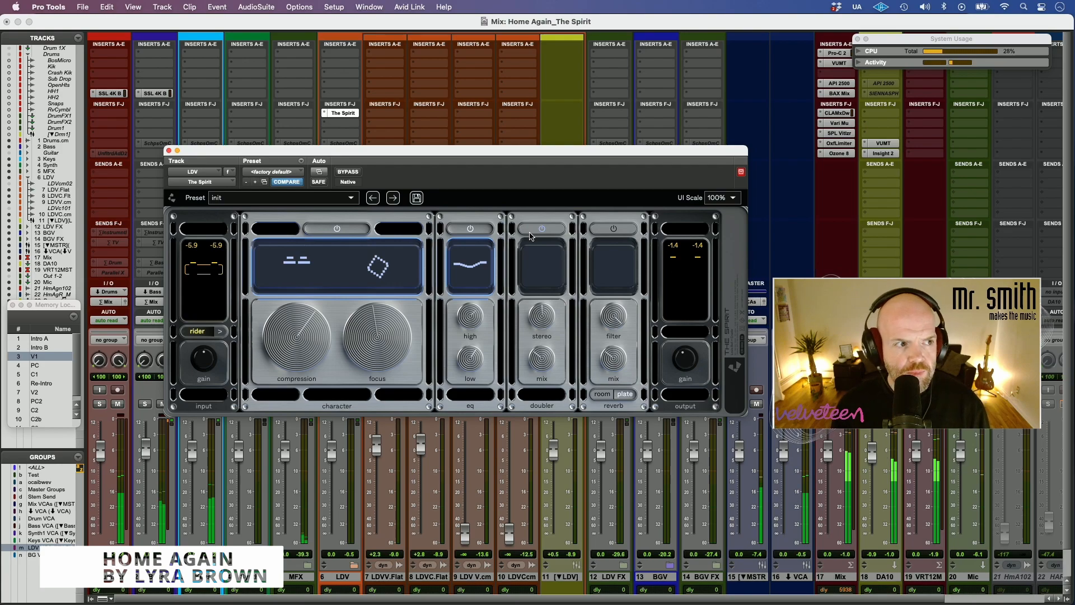
Step: Turn on the doubler and try different stereo amounts, such as 50.0%, with its mix at 33% and 65%
{"action": "mouse_move", "coordinate": [545, 313]}
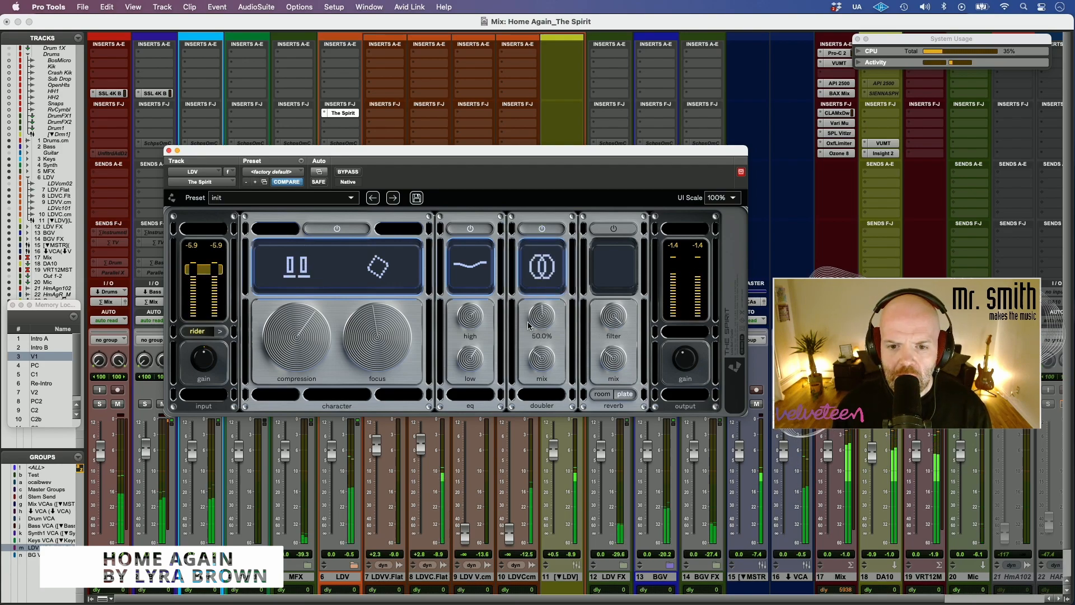
{"action": "mouse_move", "coordinate": [541, 351]}
{"action": "left_click_drag", "start_coordinate": [544, 359], "coordinate": [544, 356]}
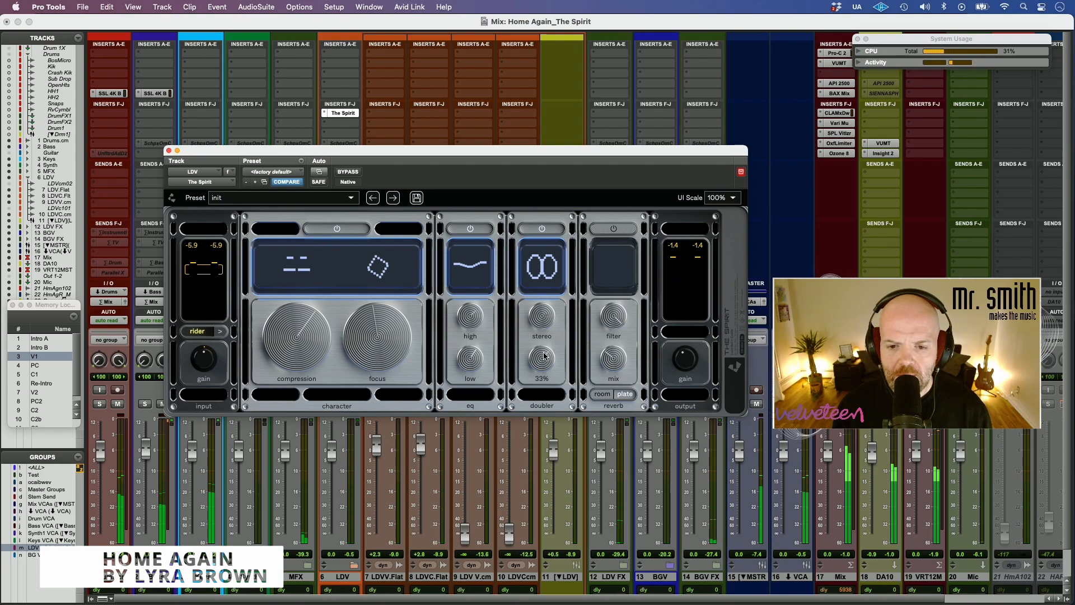
{"action": "left_click_drag", "start_coordinate": [545, 314], "coordinate": [564, 283]}
{"action": "mouse_move", "coordinate": [541, 322]}
{"action": "left_mouse_down"}
{"action": "mouse_move", "coordinate": [517, 421]}
{"action": "mouse_move", "coordinate": [546, 323]}
{"action": "left_mouse_up"}
{"action": "left_click_drag", "start_coordinate": [546, 360], "coordinate": [512, 411]}
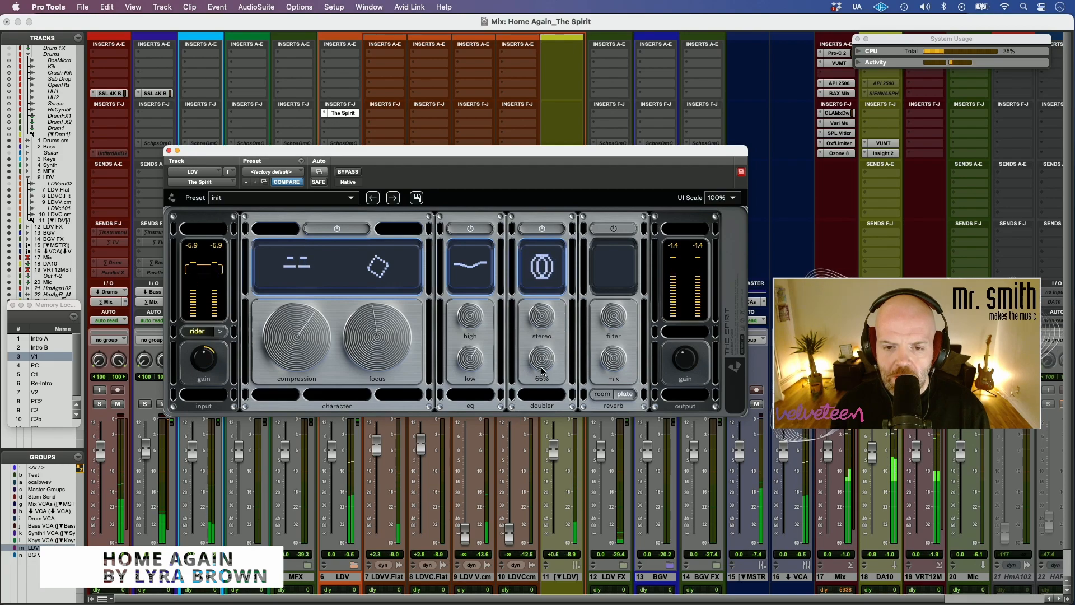
Step: Audition the doubler's stereo amount at 43.4% and 62.9%, lower its mix to 18%, and switch the doubler off
{"action": "left_click_drag", "start_coordinate": [543, 322], "coordinate": [557, 303]}
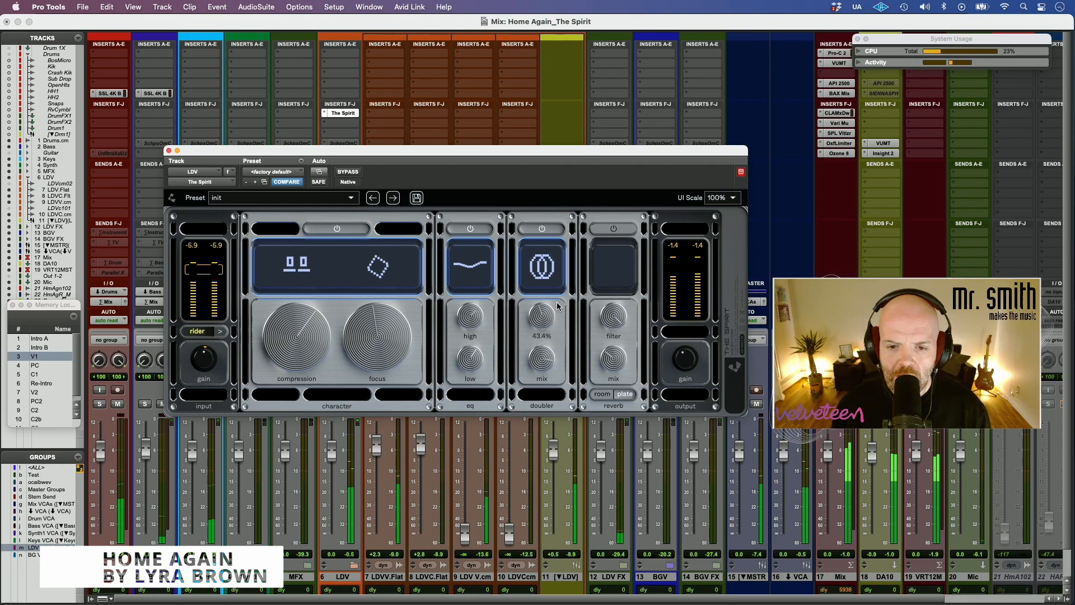
{"action": "left_click_drag", "start_coordinate": [568, 264], "coordinate": [560, 281]}
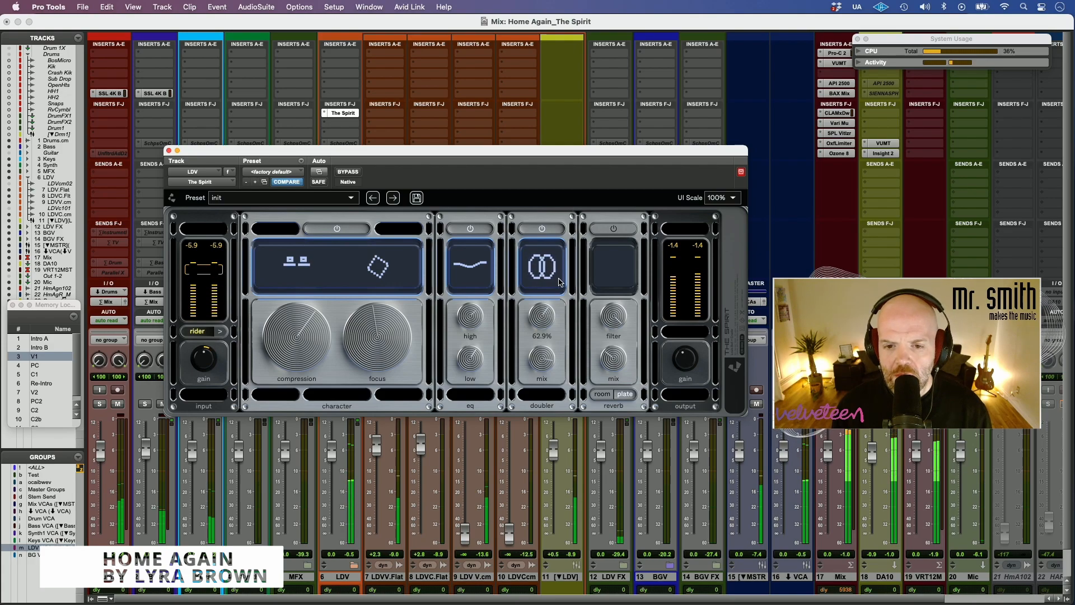
{"action": "left_click_drag", "start_coordinate": [543, 361], "coordinate": [530, 412]}
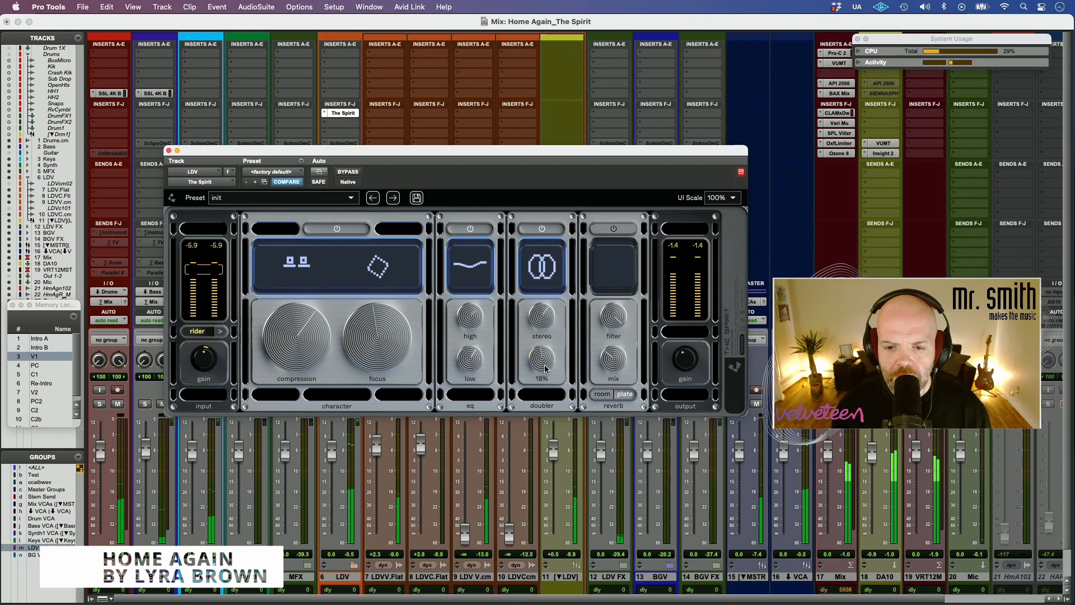
{"action": "left_click", "coordinate": [550, 231]}
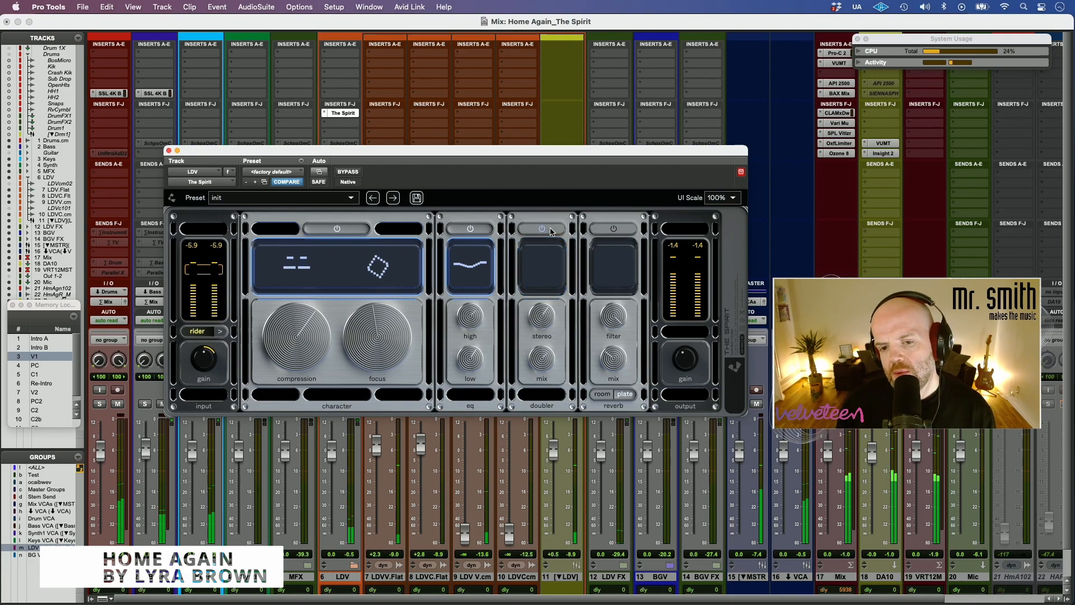
Step: Turn on the doubler, compare it off and on, and readjust its stereo amount and mix around 20%
{"action": "left_click", "coordinate": [550, 230]}
{"action": "left_click_drag", "start_coordinate": [540, 360], "coordinate": [528, 380]}
{"action": "left_click_drag", "start_coordinate": [543, 312], "coordinate": [542, 326]}
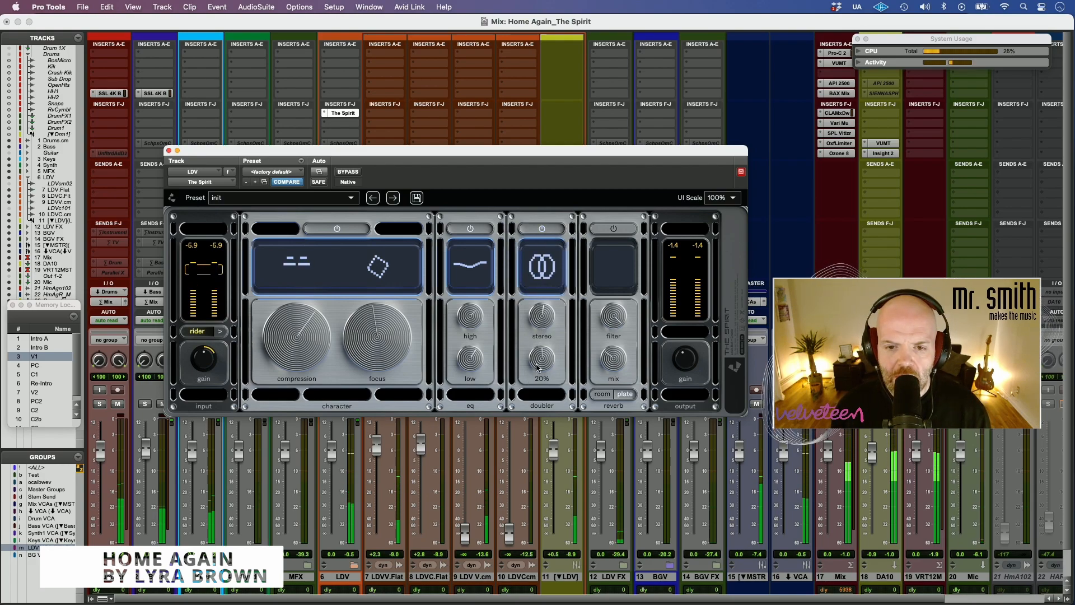
{"action": "left_click", "coordinate": [548, 230]}
{"action": "left_click", "coordinate": [548, 230]}
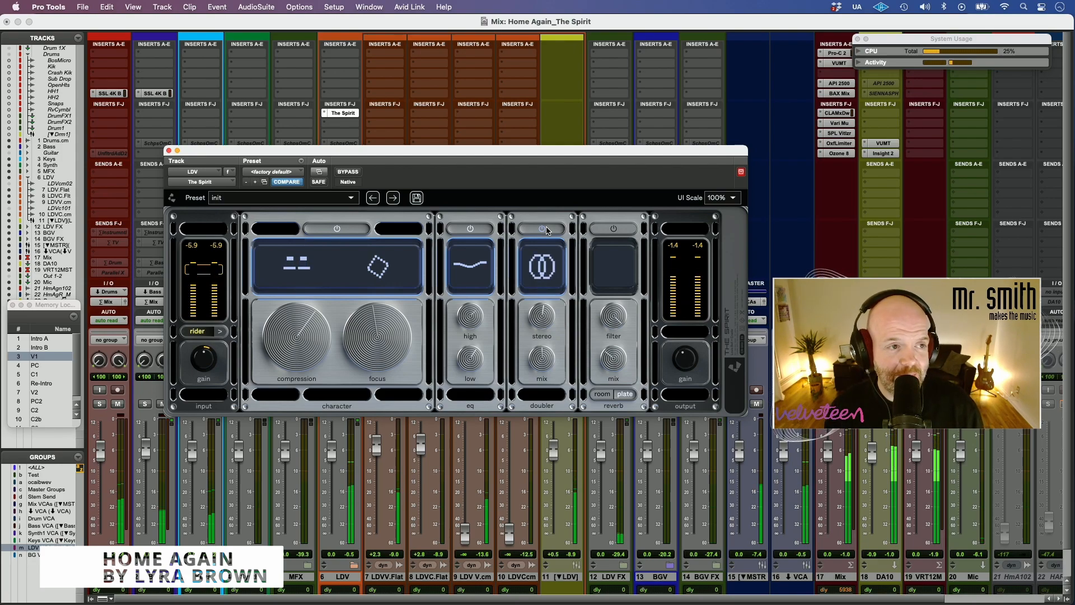
{"action": "left_click_drag", "start_coordinate": [542, 320], "coordinate": [547, 303]}
{"action": "left_click_drag", "start_coordinate": [544, 359], "coordinate": [552, 337]}
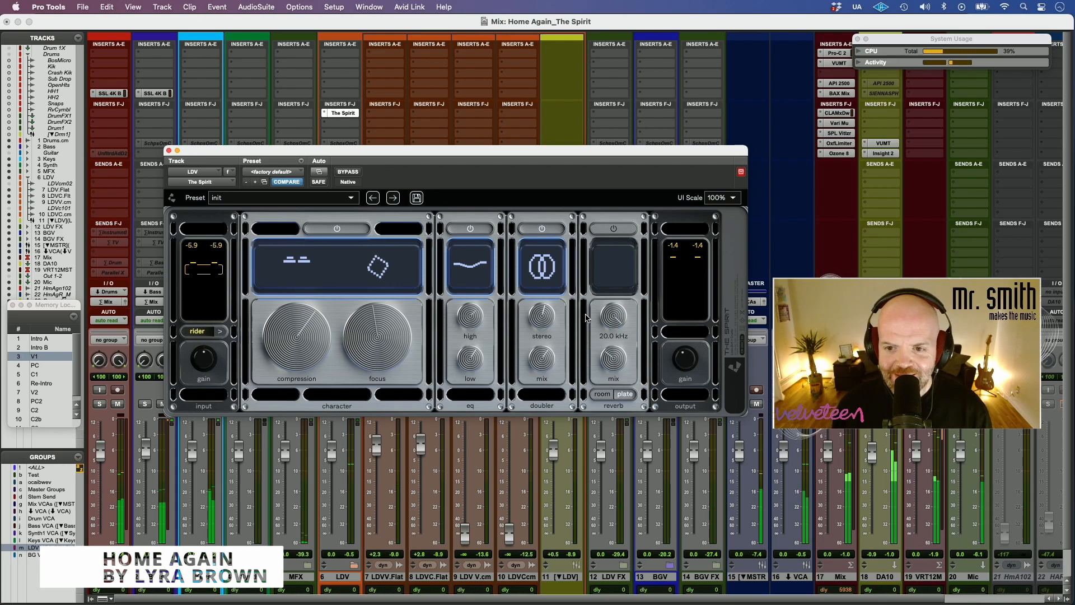
Step: Turn on the plate reverb and audition its mix at 10%, 34% and 48%
{"action": "left_click", "coordinate": [613, 229]}
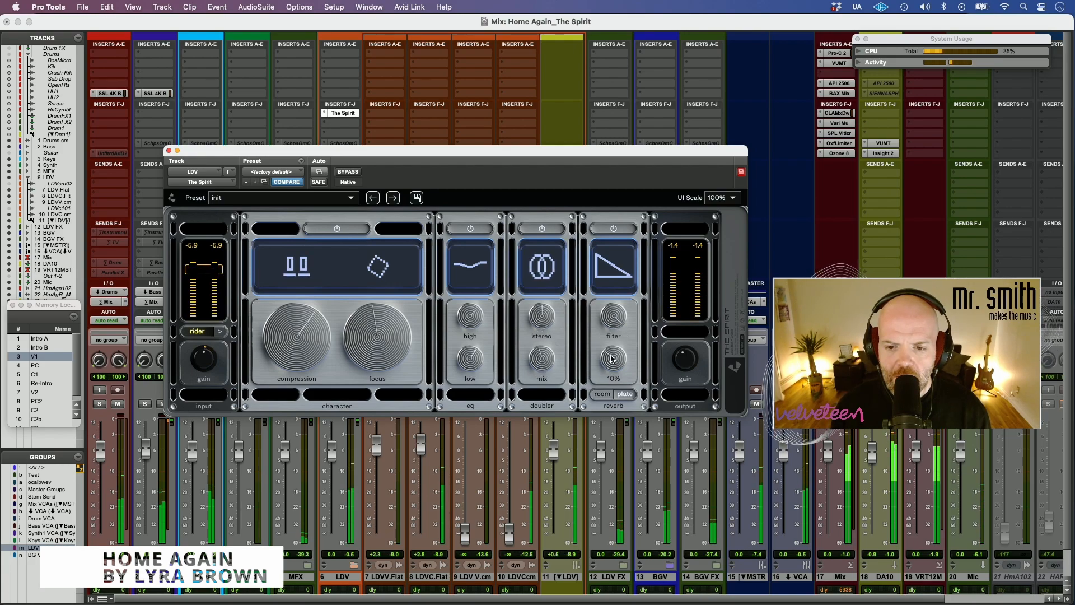
{"action": "mouse_move", "coordinate": [612, 359]}
{"action": "left_mouse_down"}
{"action": "mouse_move", "coordinate": [634, 295]}
{"action": "mouse_move", "coordinate": [621, 369]}
{"action": "mouse_move", "coordinate": [588, 436]}
{"action": "mouse_move", "coordinate": [618, 354]}
{"action": "left_mouse_up"}
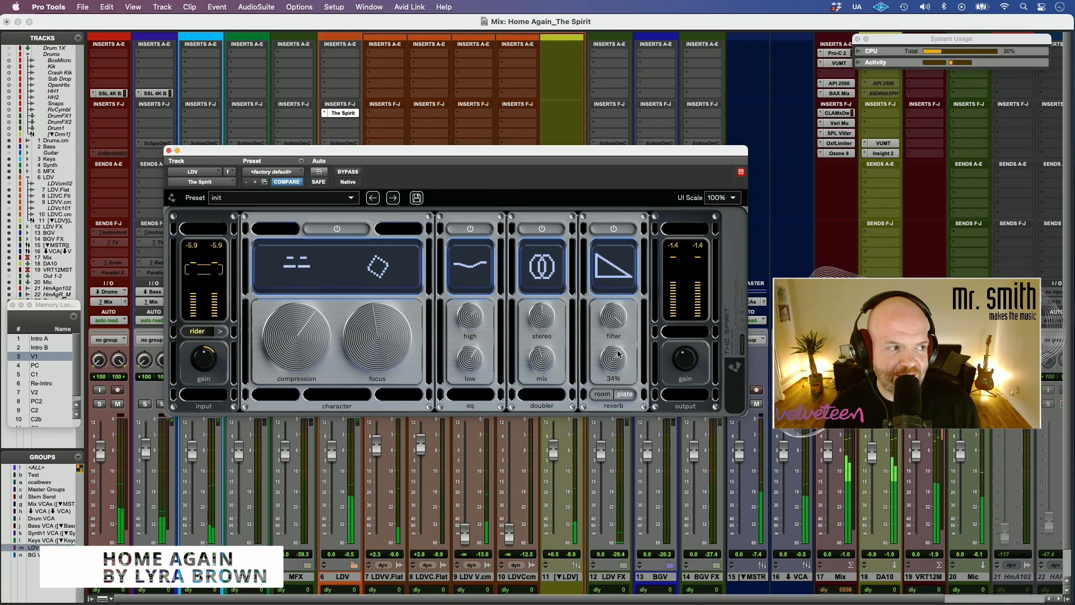
{"action": "left_click_drag", "start_coordinate": [618, 352], "coordinate": [620, 335]}
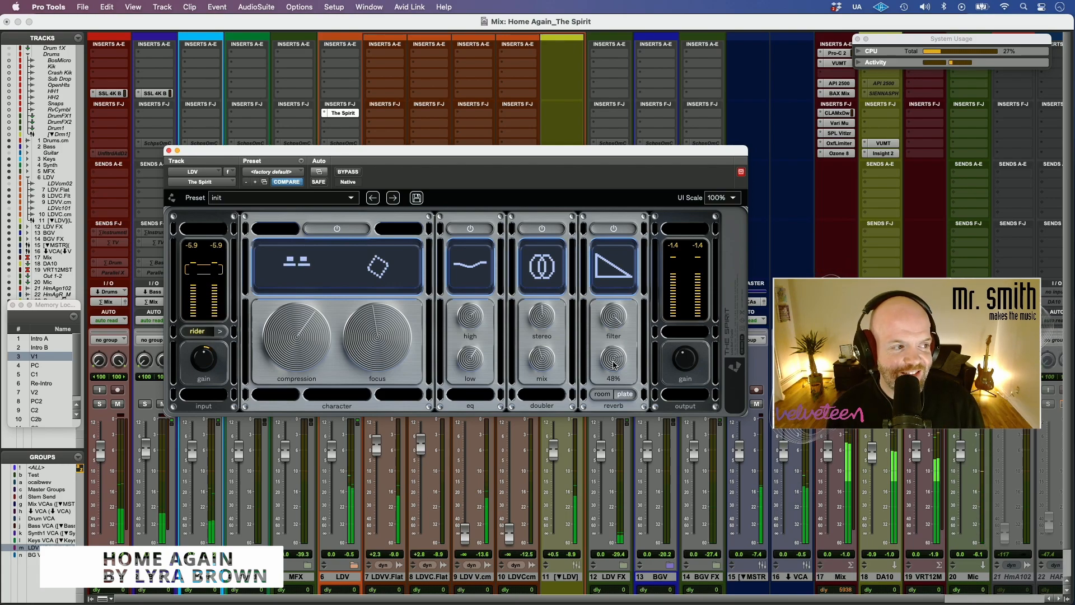
{"action": "left_click_drag", "start_coordinate": [613, 365], "coordinate": [616, 360]}
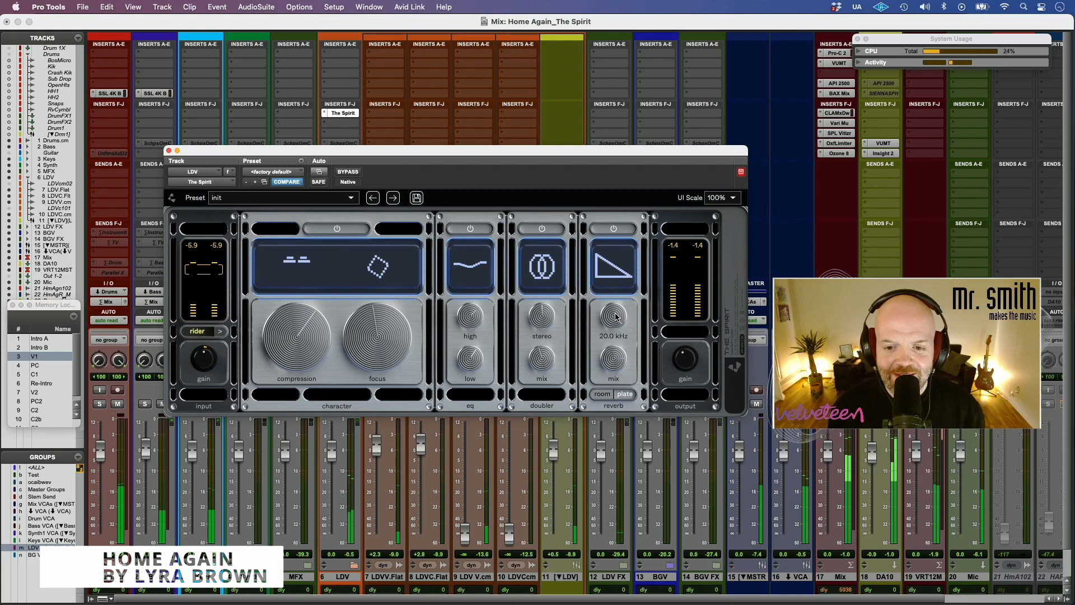
Step: Audition the plate reverb's filter at 2.3 and 3.2 kHz, and pull its mix down and back up to about 27%
{"action": "mouse_move", "coordinate": [615, 319]}
{"action": "left_mouse_down"}
{"action": "mouse_move", "coordinate": [601, 346]}
{"action": "mouse_move", "coordinate": [608, 326]}
{"action": "mouse_move", "coordinate": [604, 339]}
{"action": "mouse_move", "coordinate": [621, 331]}
{"action": "left_mouse_up"}
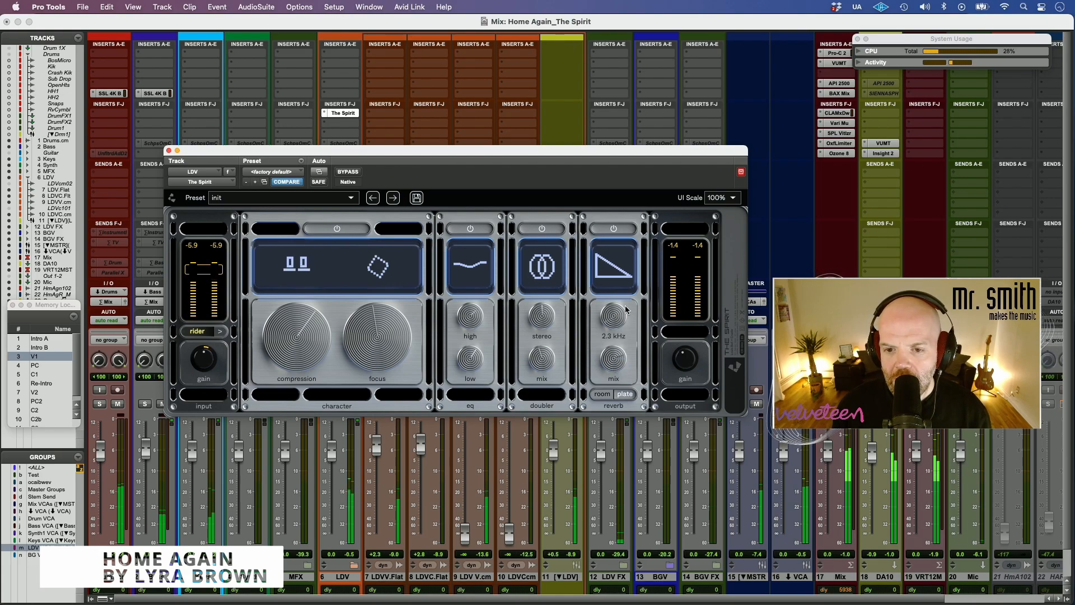
{"action": "left_click_drag", "start_coordinate": [620, 320], "coordinate": [610, 331]}
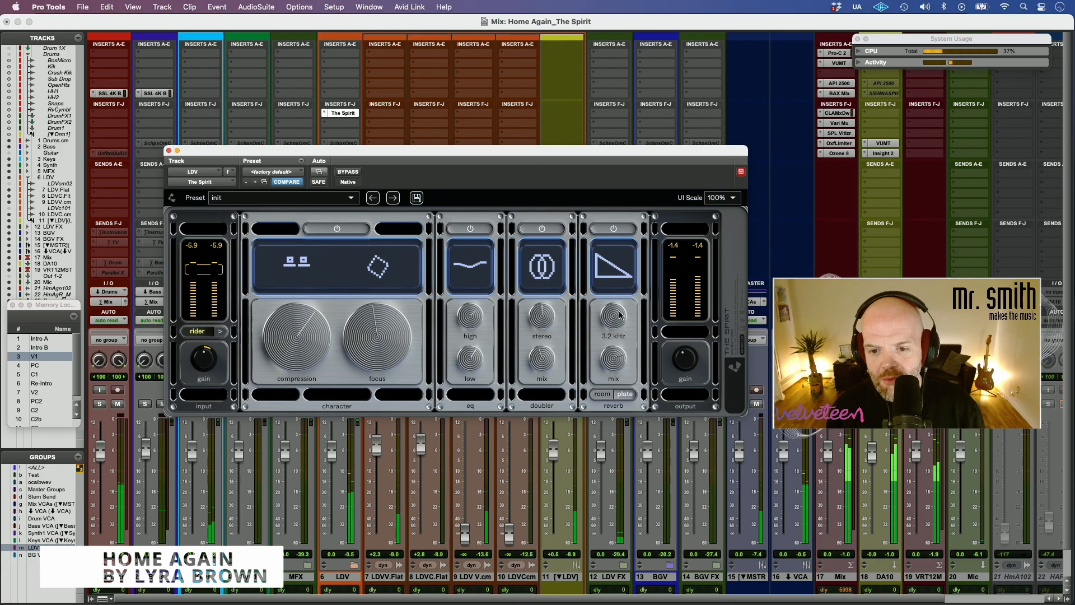
{"action": "left_click_drag", "start_coordinate": [627, 295], "coordinate": [625, 308]}
{"action": "left_click_drag", "start_coordinate": [606, 377], "coordinate": [570, 473]}
{"action": "left_click_drag", "start_coordinate": [615, 394], "coordinate": [624, 328]}
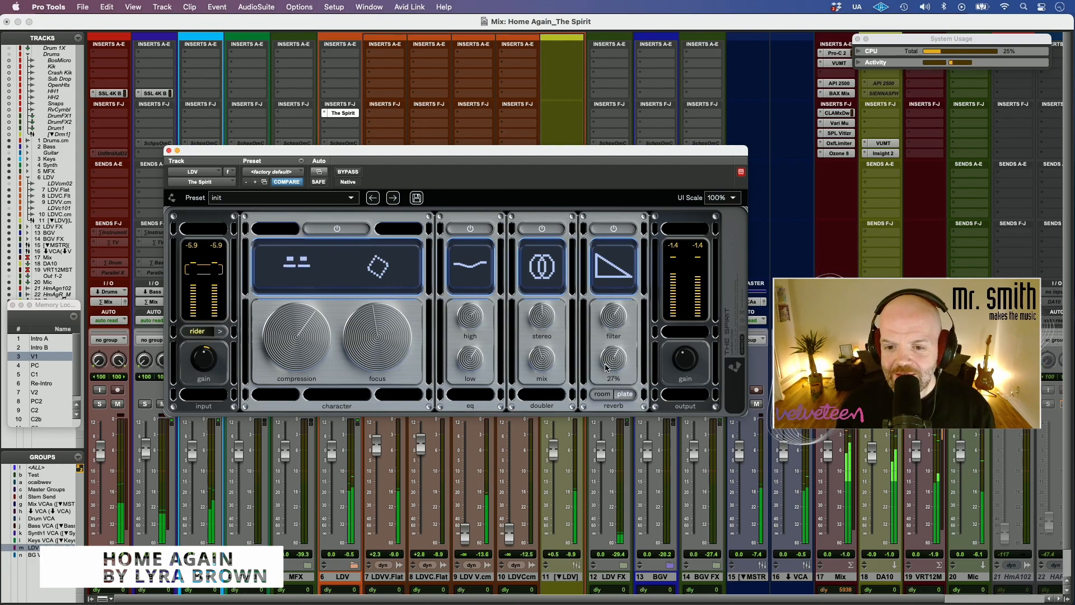
Step: Switch the reverb to room, open its filter to 20.0 kHz, and try mix amounts such as 42% and 19%
{"action": "left_click", "coordinate": [603, 395]}
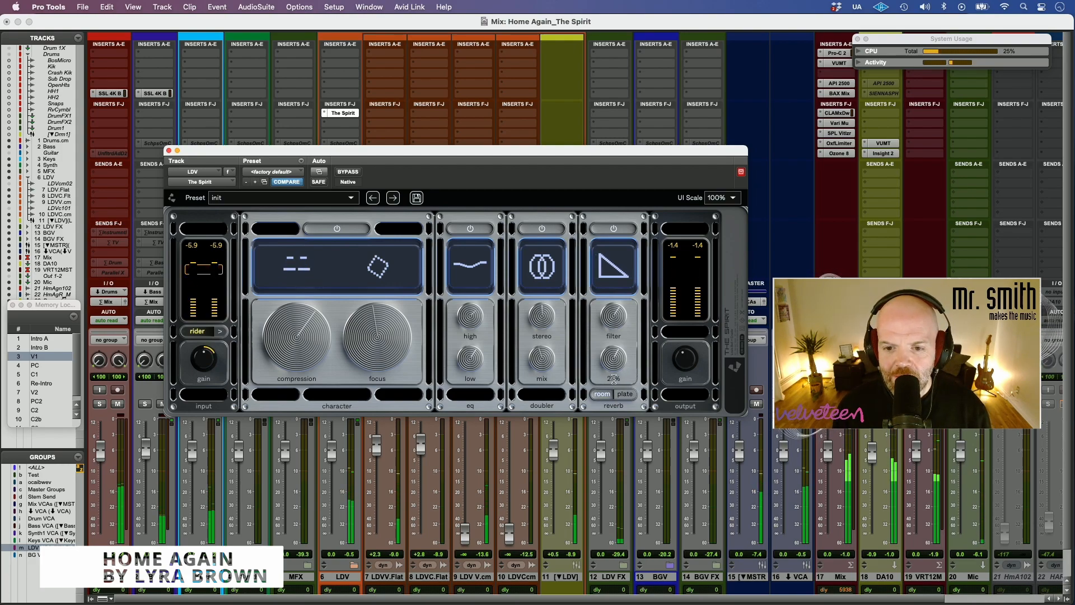
{"action": "left_click_drag", "start_coordinate": [618, 317], "coordinate": [637, 264]}
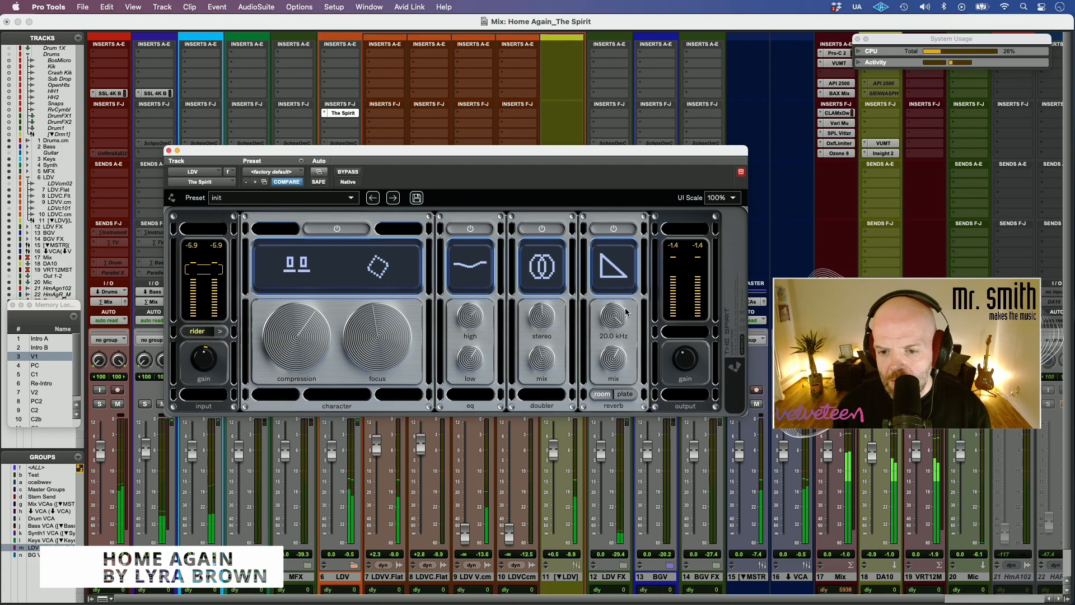
{"action": "left_click_drag", "start_coordinate": [626, 350], "coordinate": [626, 347]}
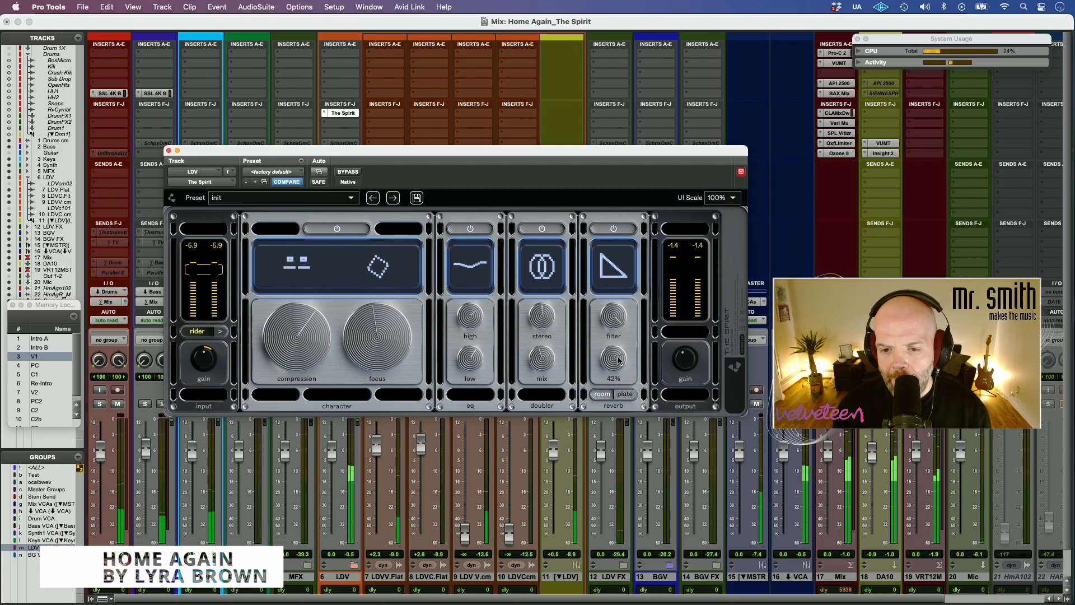
{"action": "double_click", "coordinate": [621, 359]}
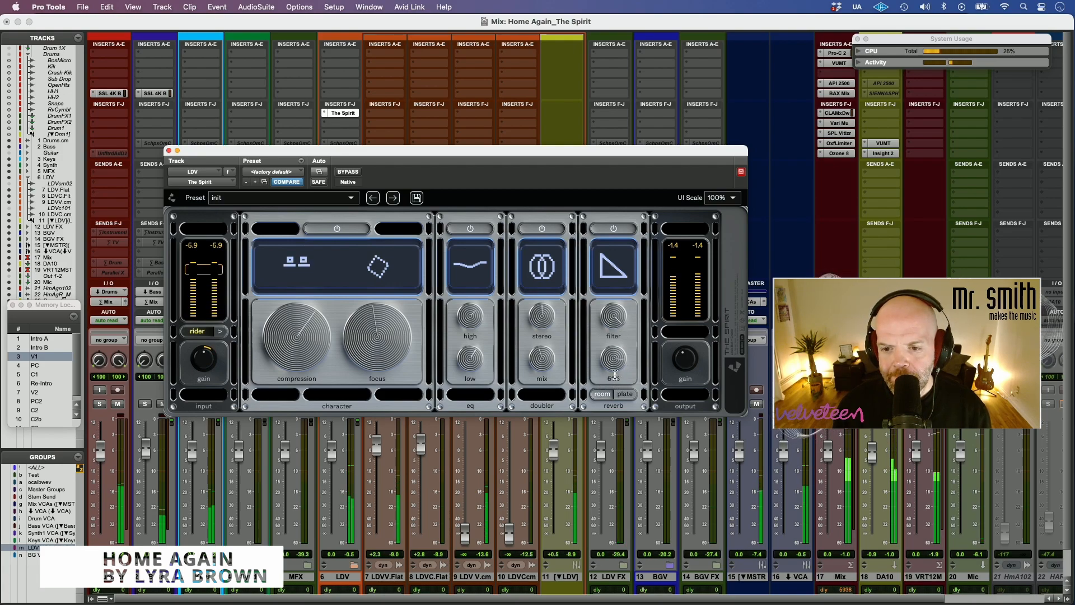
{"action": "left_click_drag", "start_coordinate": [627, 327], "coordinate": [610, 386]}
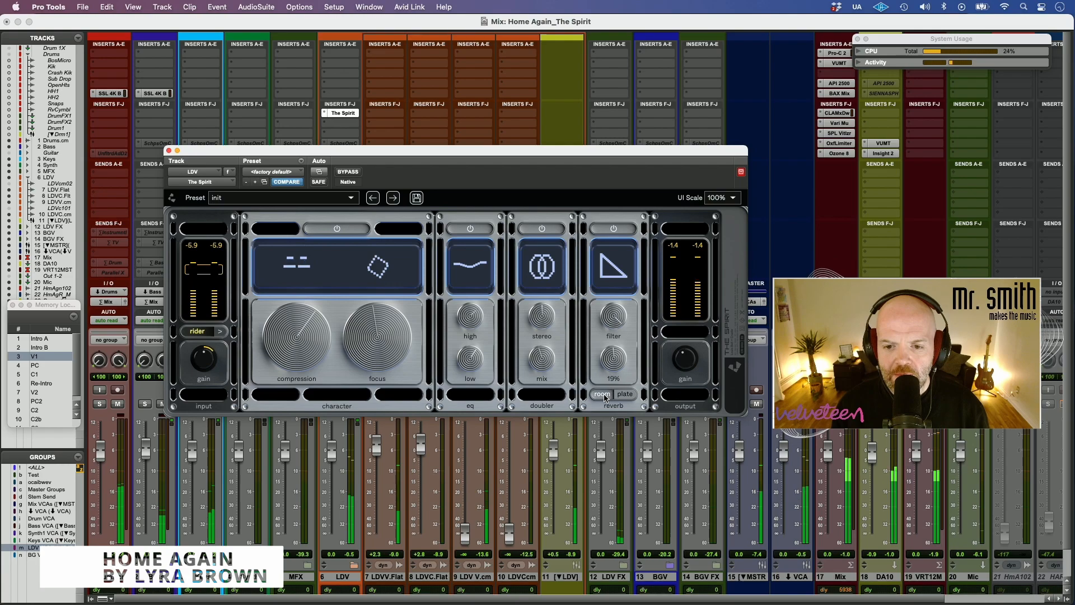
{"action": "left_click_drag", "start_coordinate": [611, 370], "coordinate": [602, 395]}
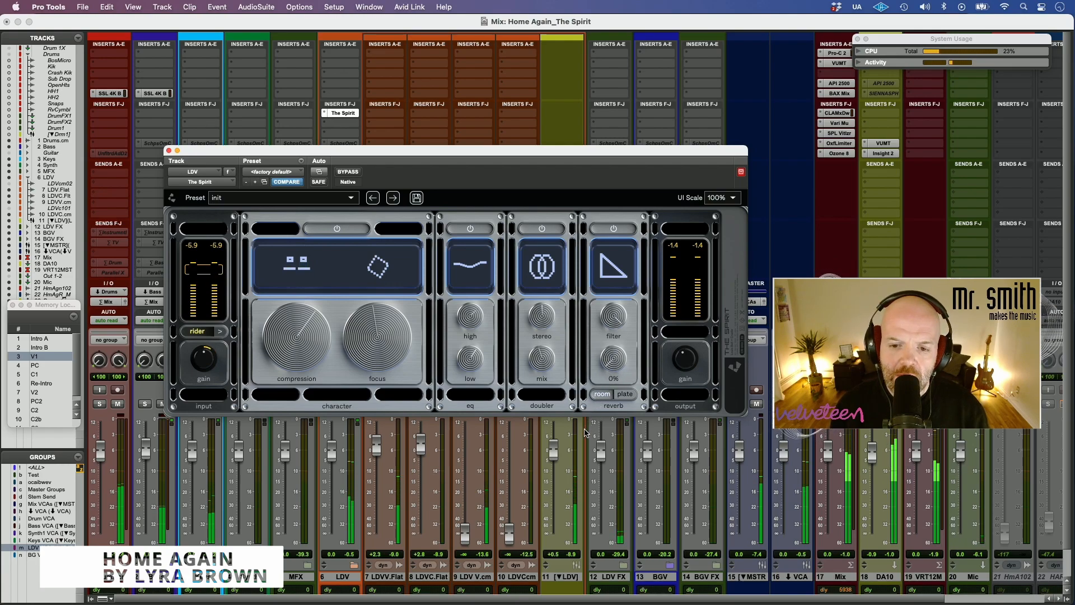
Step: Drop the room reverb's mix to 0%, bring it back up to about 20%, and set its filter to about 10.9 kHz
{"action": "left_click_drag", "start_coordinate": [624, 355], "coordinate": [597, 476]}
{"action": "left_click_drag", "start_coordinate": [622, 393], "coordinate": [624, 318]}
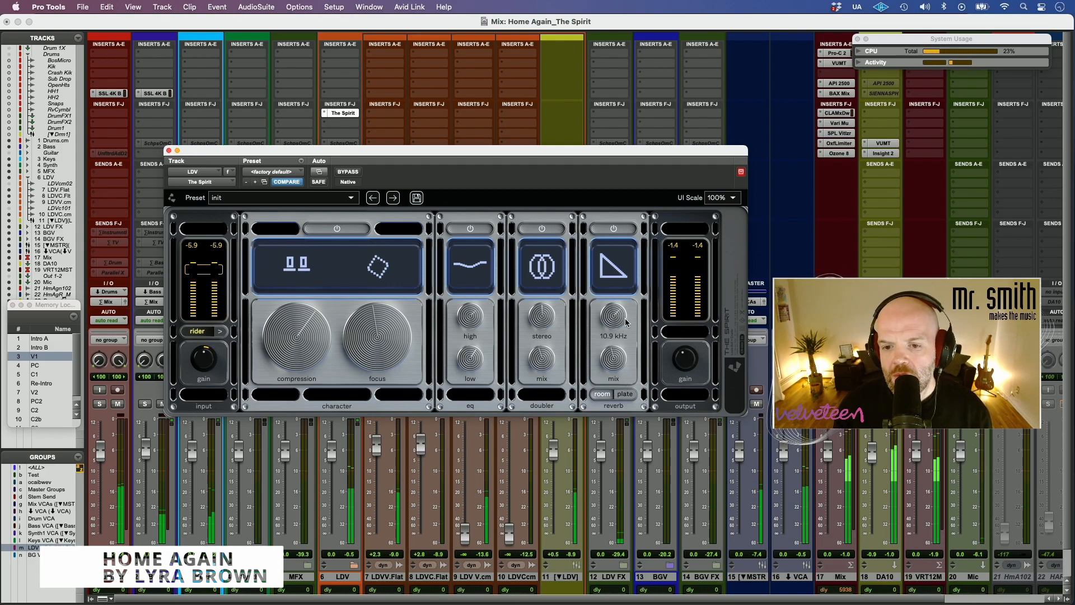
{"action": "left_click_drag", "start_coordinate": [694, 366], "coordinate": [690, 362]}
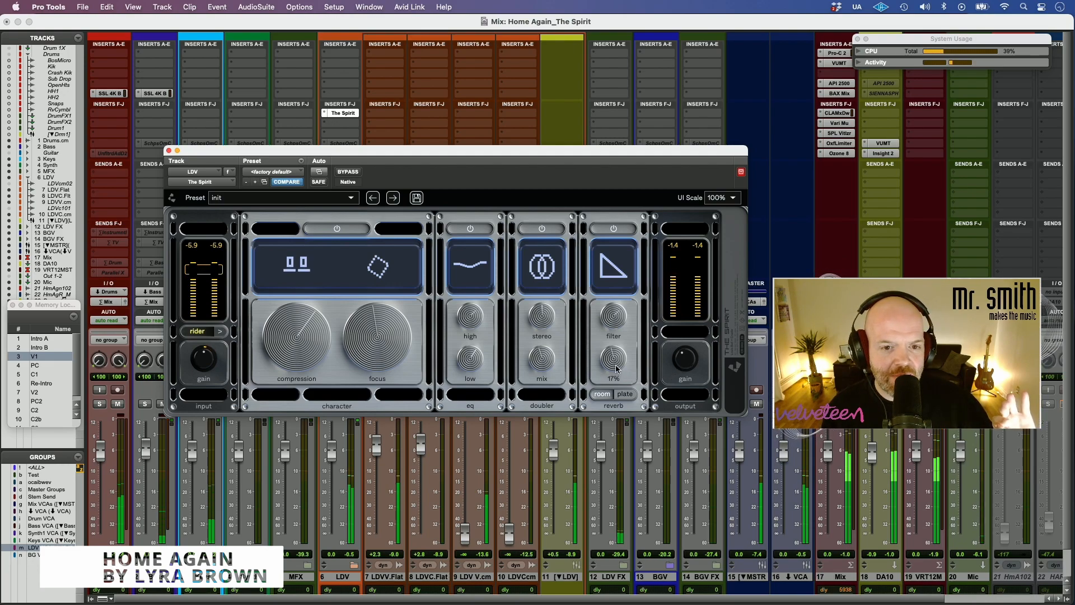
{"action": "mouse_move", "coordinate": [615, 323]}
{"action": "mouse_move", "coordinate": [614, 354]}
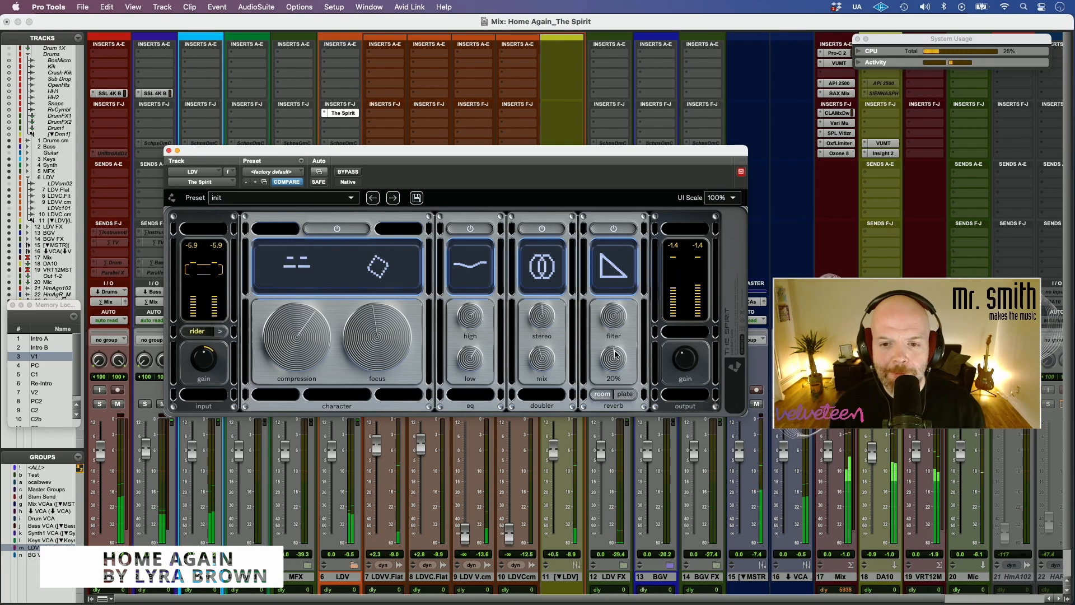
Step: Compare the vocal with the reverb off and on, and switch the reverb to plate
{"action": "left_click", "coordinate": [619, 231]}
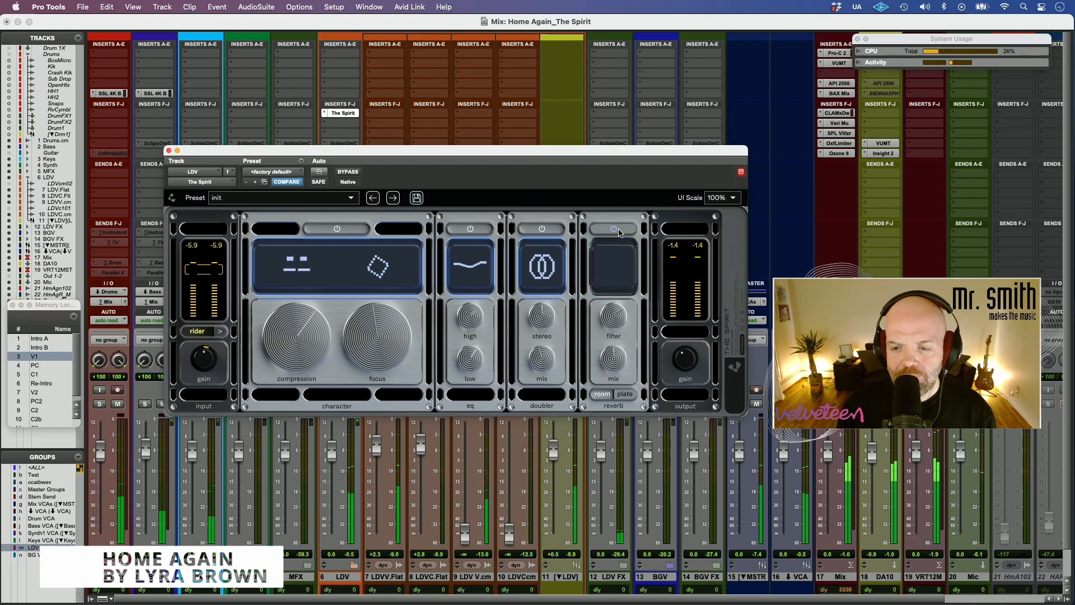
{"action": "left_click", "coordinate": [618, 231]}
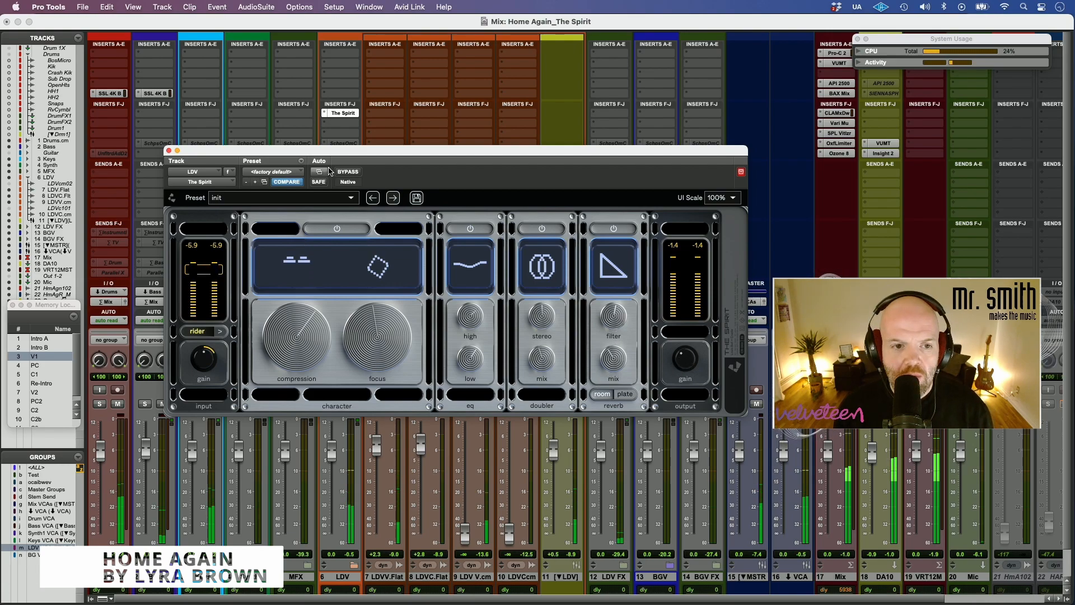
{"action": "left_click", "coordinate": [623, 395]}
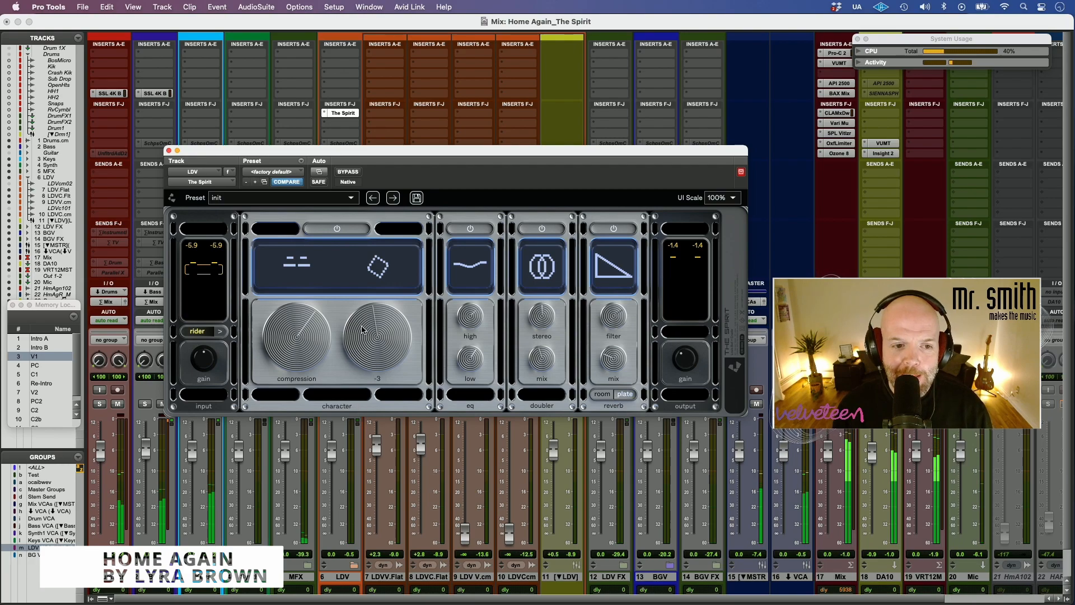
{"action": "mouse_move", "coordinate": [463, 330]}
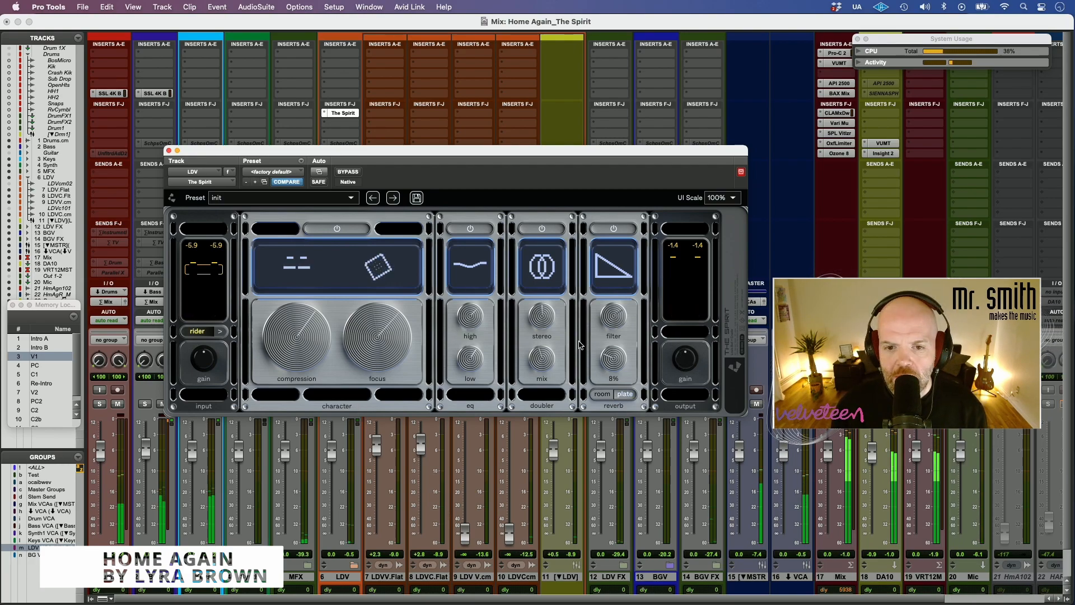
Step: Lower the plug-in's output gain to -5.7 dB, comparing the vocal bypassed and processed before and after the change
{"action": "left_click", "coordinate": [346, 172]}
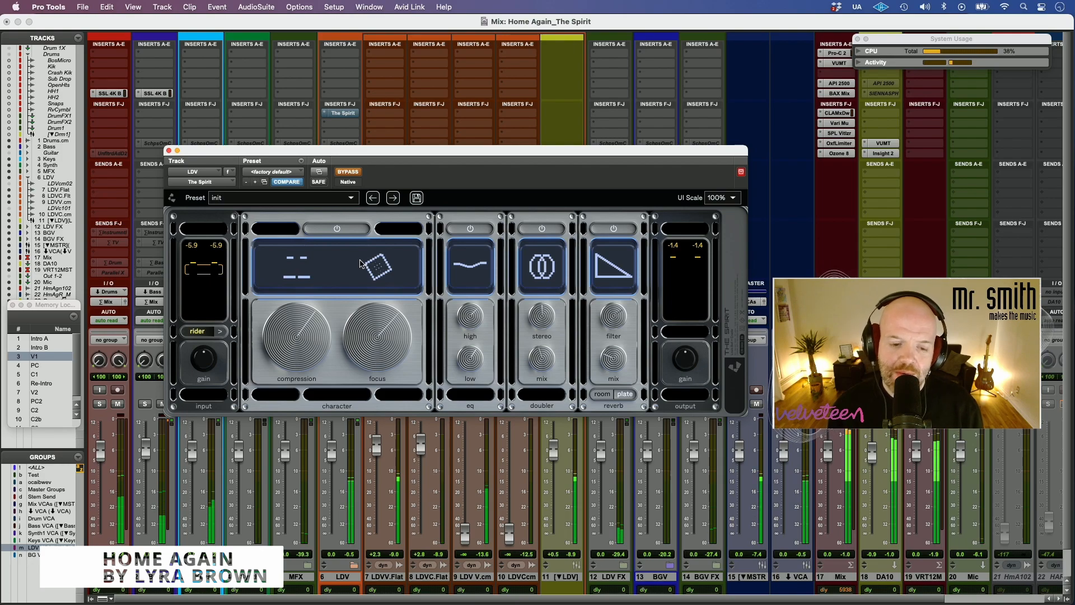
{"action": "left_click", "coordinate": [347, 172]}
{"action": "mouse_move", "coordinate": [691, 360]}
{"action": "left_click_drag", "start_coordinate": [691, 360], "coordinate": [636, 421]}
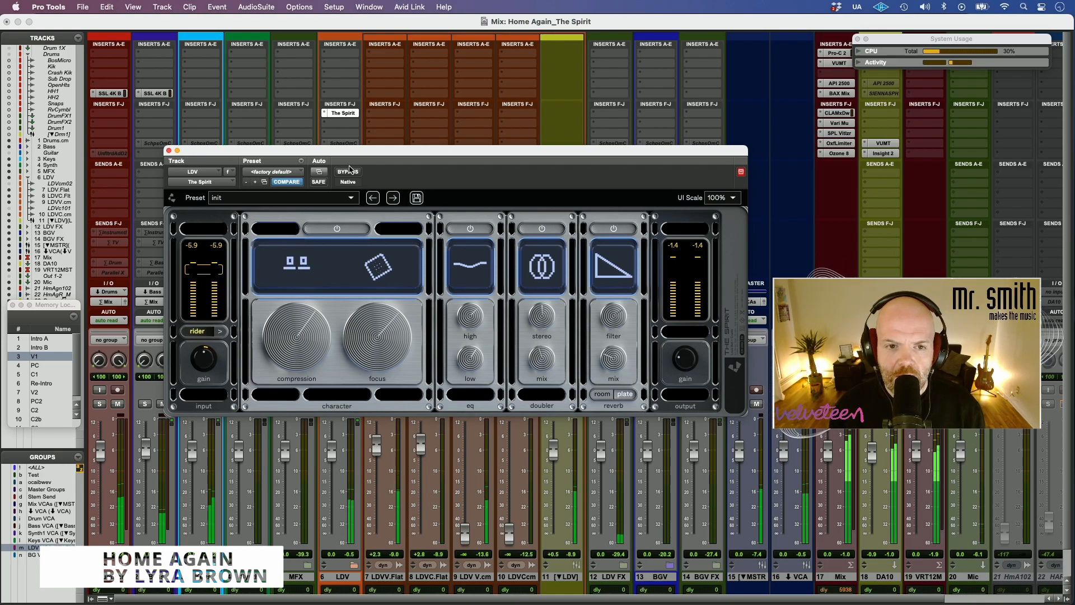
{"action": "mouse_move", "coordinate": [683, 361]}
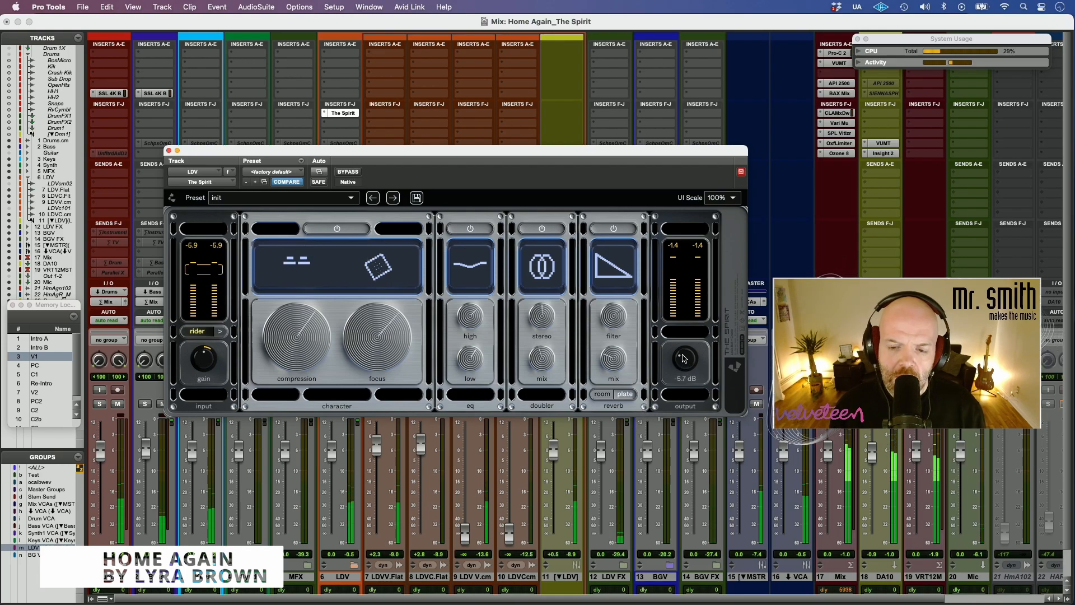
{"action": "left_click", "coordinate": [347, 172]}
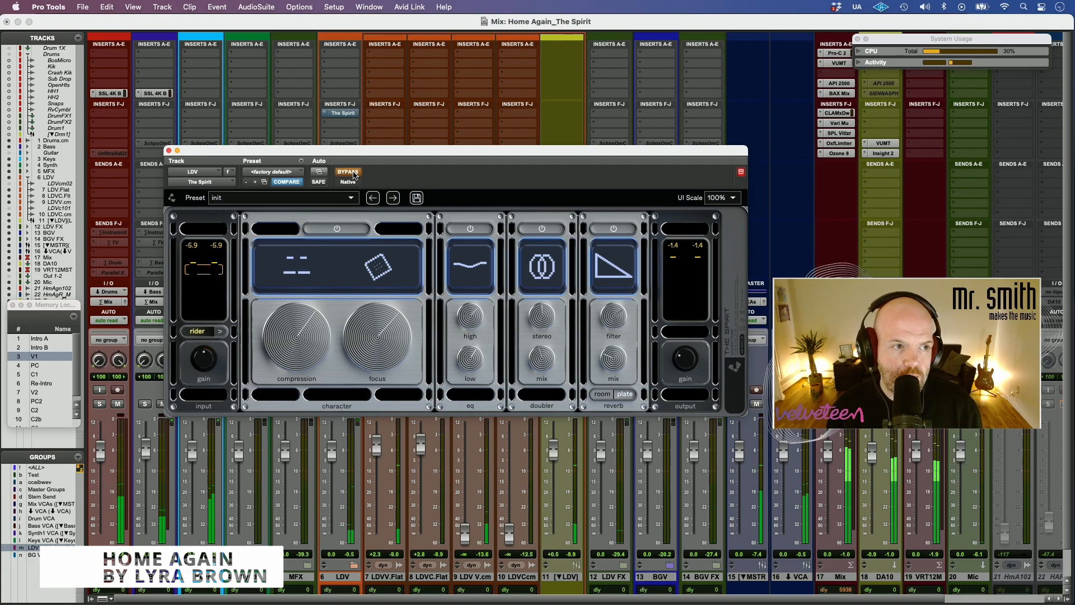
{"action": "left_click", "coordinate": [347, 172]}
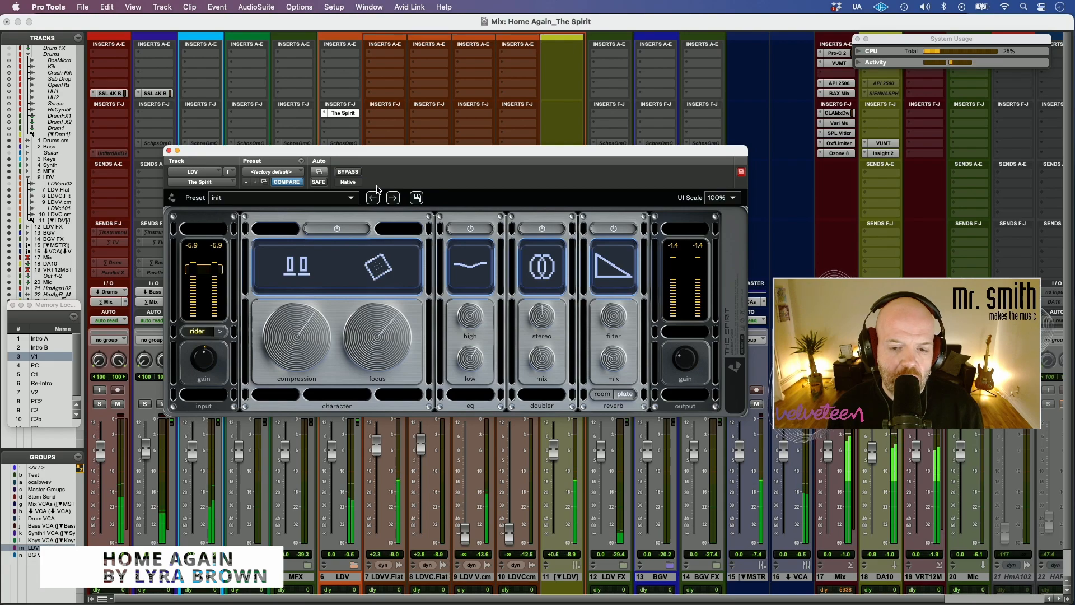
Step: Switch the reverb to room and compare the vocal with the plug-in bypassed and active
{"action": "mouse_move", "coordinate": [610, 360]}
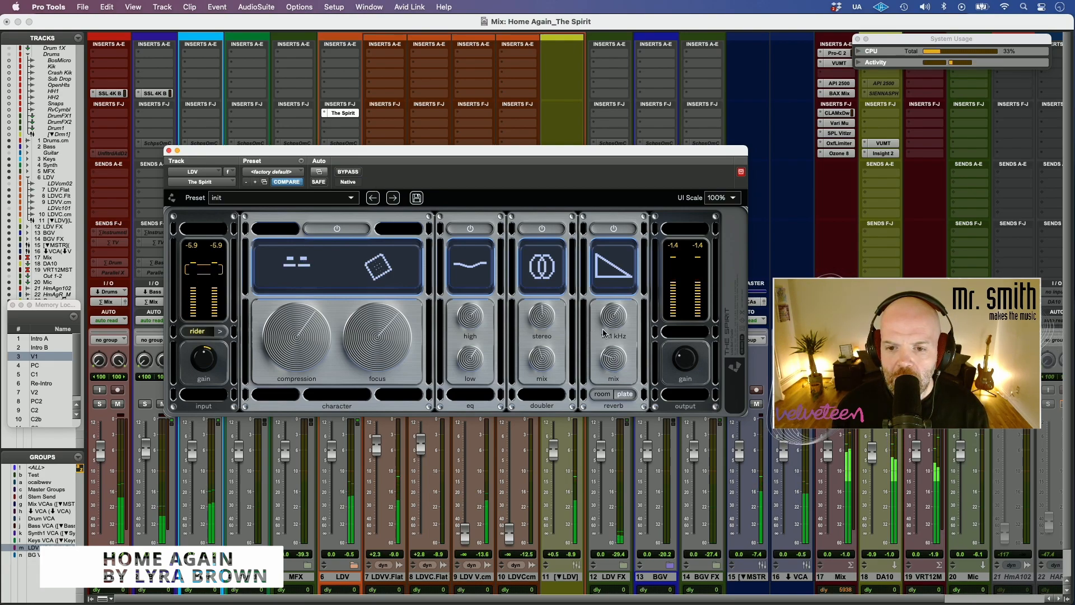
{"action": "left_click", "coordinate": [605, 395]}
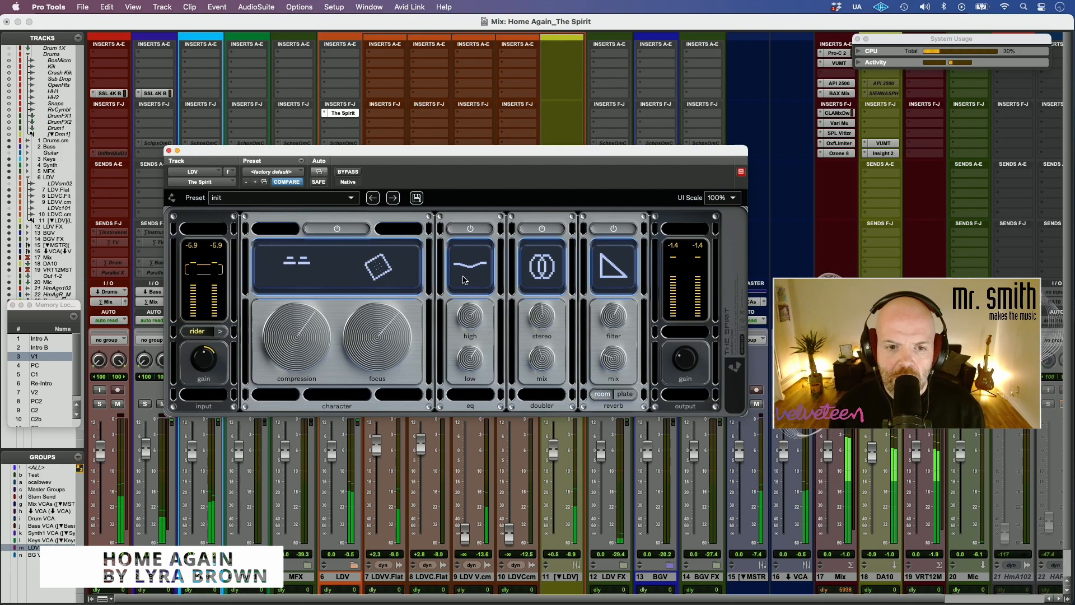
{"action": "left_click", "coordinate": [348, 172]}
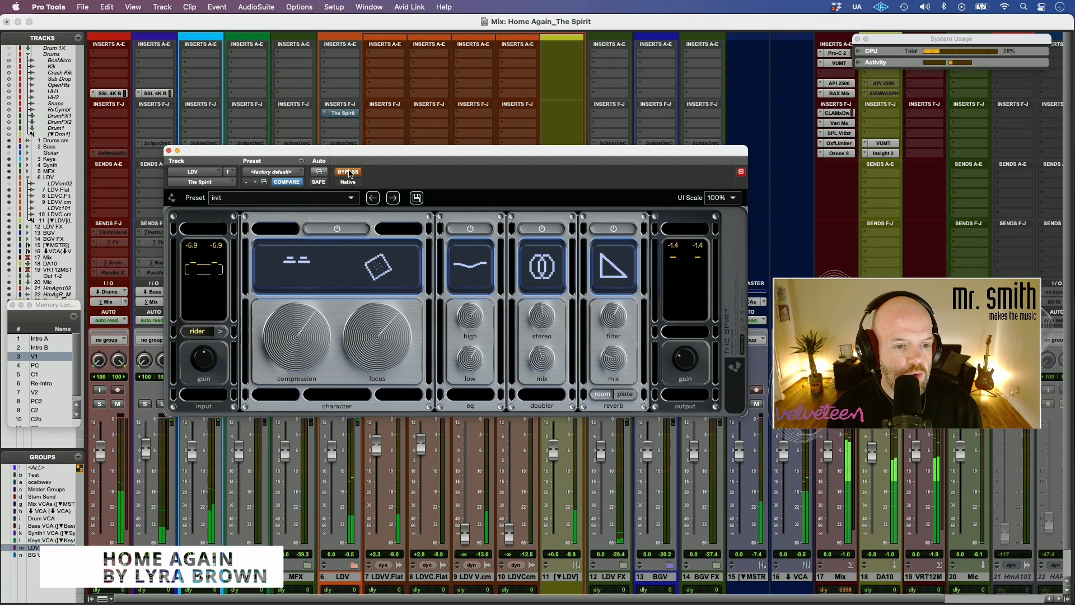
{"action": "left_click", "coordinate": [348, 172]}
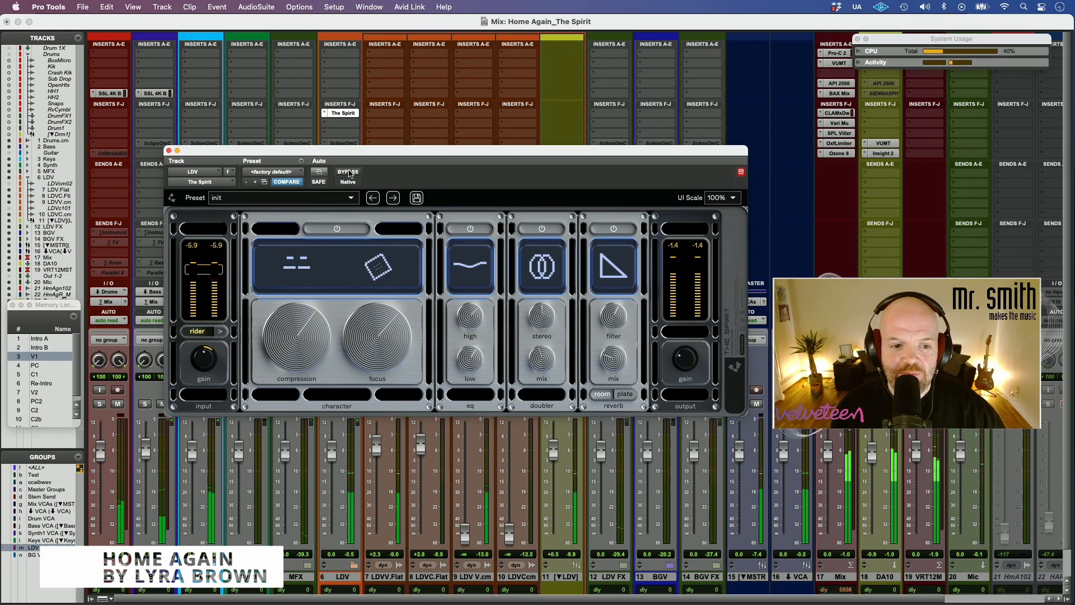
Step: Turn off the rider, and audition different compression and focus amounts, such as compression +20 and focus -4
{"action": "left_click", "coordinate": [196, 332]}
{"action": "left_click_drag", "start_coordinate": [284, 342], "coordinate": [305, 334]}
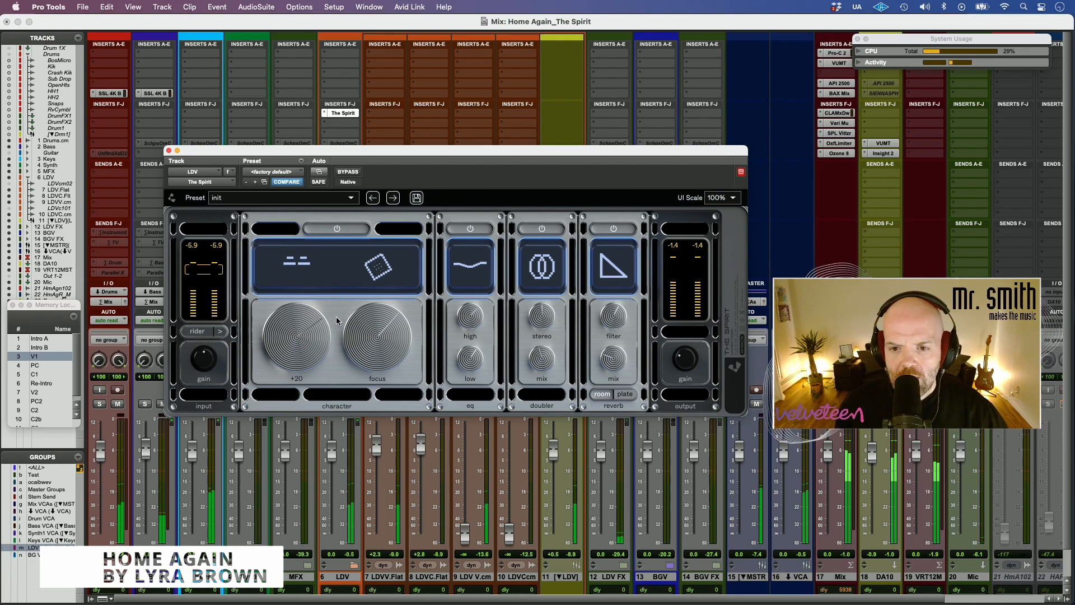
{"action": "mouse_move", "coordinate": [374, 333]}
{"action": "left_click_drag", "start_coordinate": [374, 334], "coordinate": [285, 414]}
{"action": "left_click_drag", "start_coordinate": [311, 362], "coordinate": [318, 342]}
Step: Open the rider's speed, amount and floor settings
{"action": "mouse_move", "coordinate": [212, 360]}
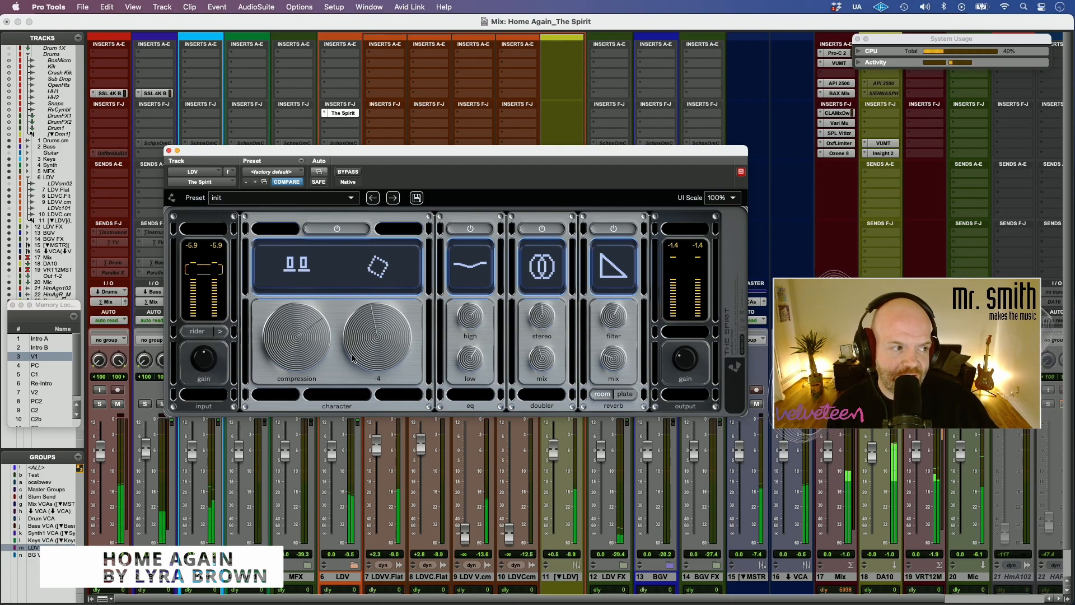
{"action": "left_click", "coordinate": [220, 331]}
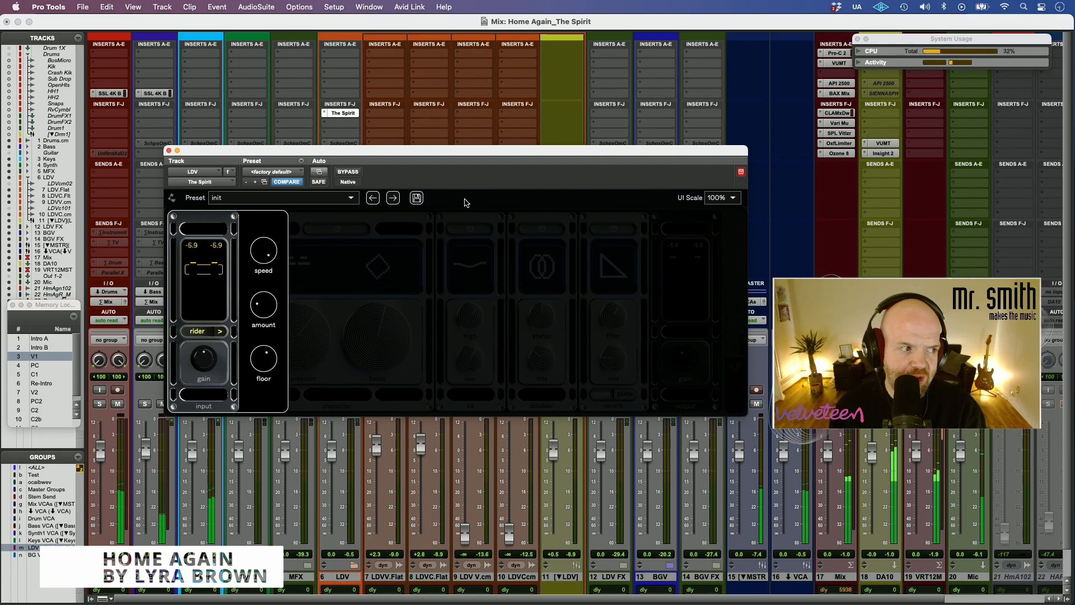
Step: Close the rider settings and compare the vocal with the character section off and on
{"action": "left_click", "coordinate": [225, 334]}
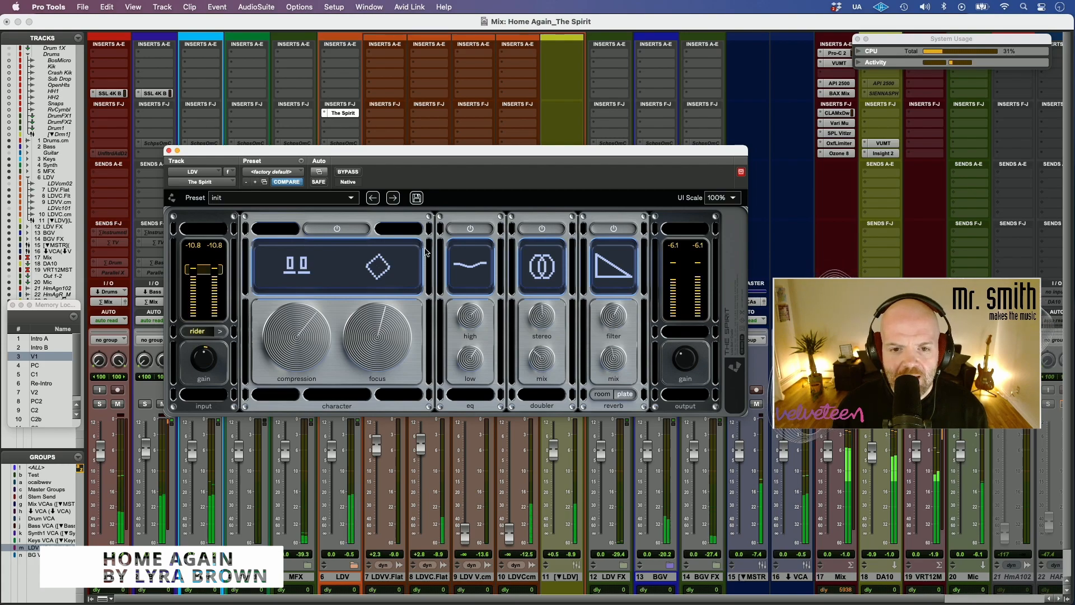
{"action": "left_click", "coordinate": [339, 229]}
{"action": "left_click", "coordinate": [339, 229]}
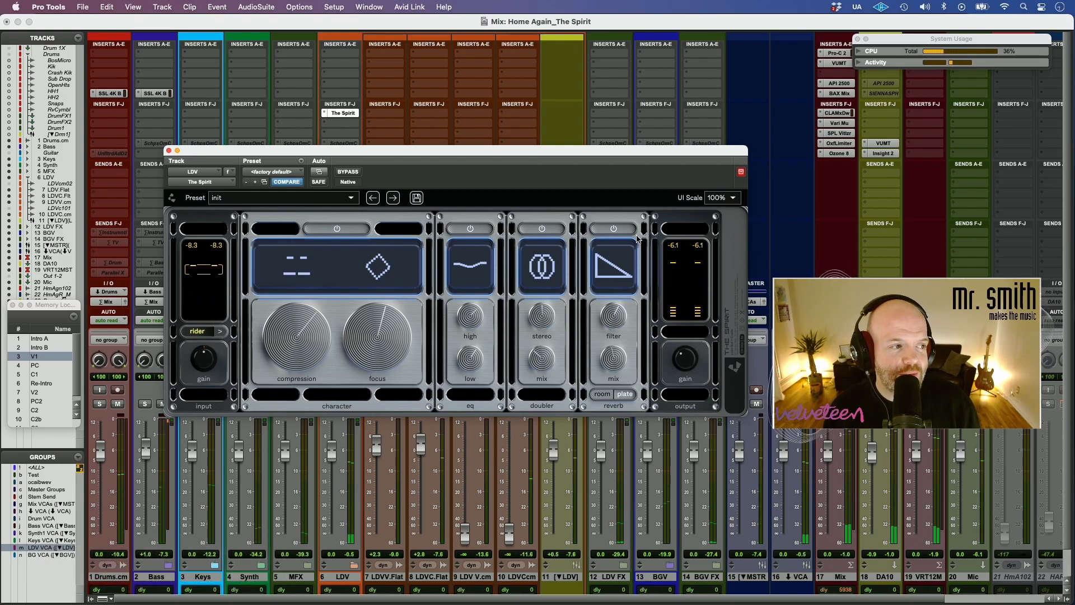
Step: Open the recent session Air Intake_The Spirit in place of the current one
{"action": "left_click", "coordinate": [82, 7]}
{"action": "mouse_move", "coordinate": [107, 66]}
{"action": "left_click", "coordinate": [300, 70]}
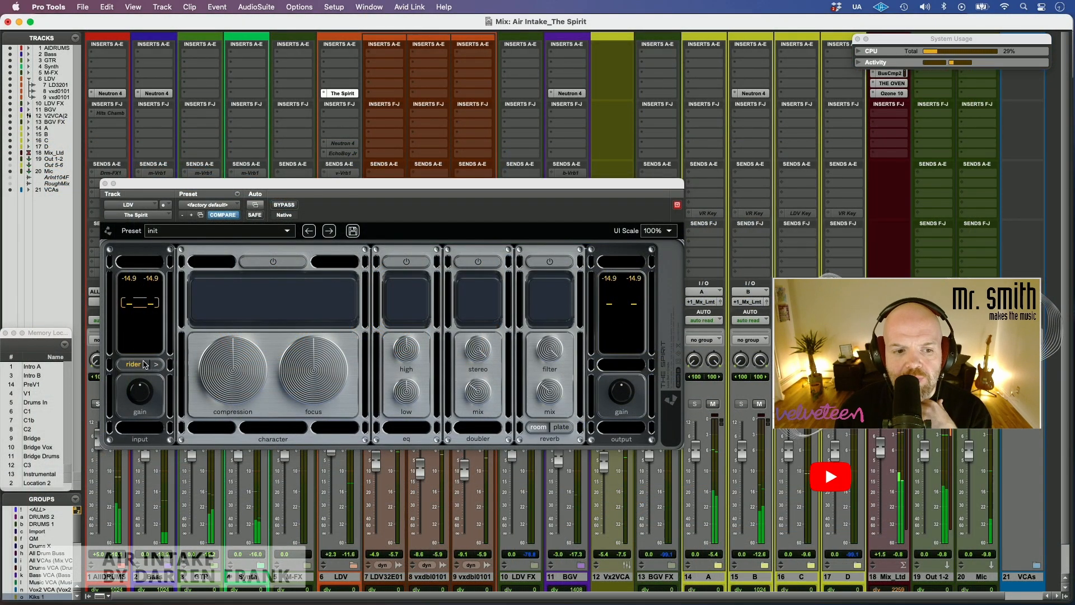
Step: Turn on the LDV vocal's character section, sweep compression and settle at +5, and lower the output gain to -3.2 dB
{"action": "left_click", "coordinate": [277, 262]}
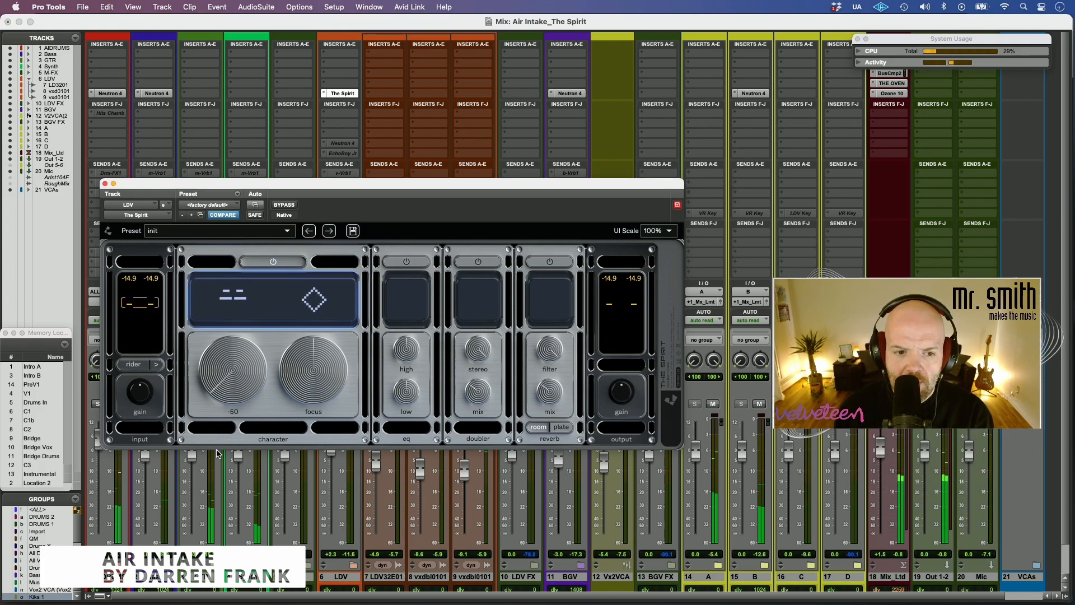
{"action": "left_click_drag", "start_coordinate": [243, 382], "coordinate": [248, 364]}
{"action": "left_click_drag", "start_coordinate": [258, 291], "coordinate": [233, 370]}
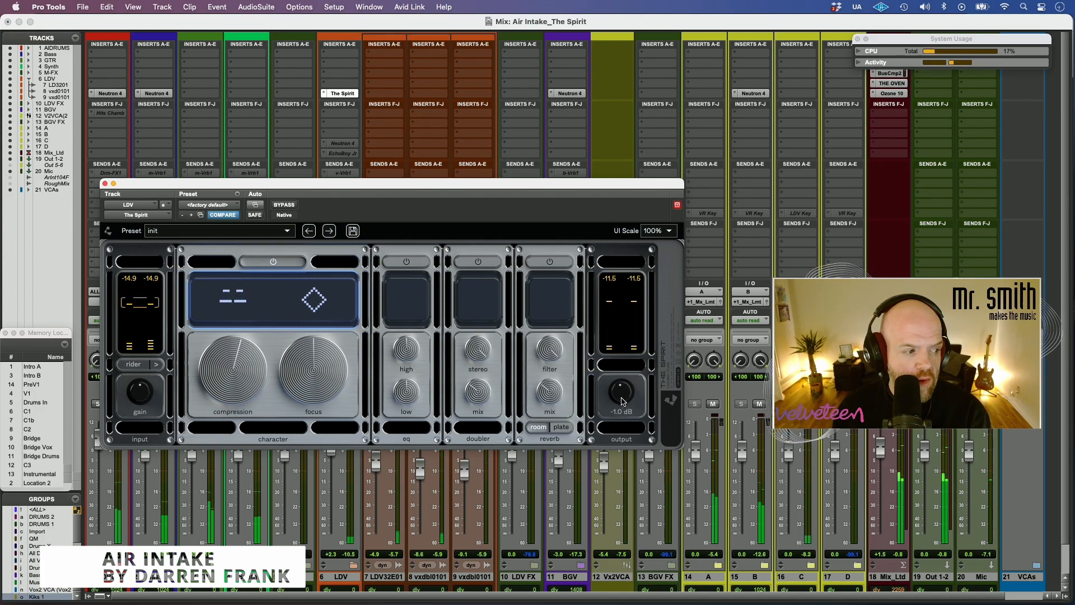
{"action": "left_click_drag", "start_coordinate": [621, 401], "coordinate": [618, 404]}
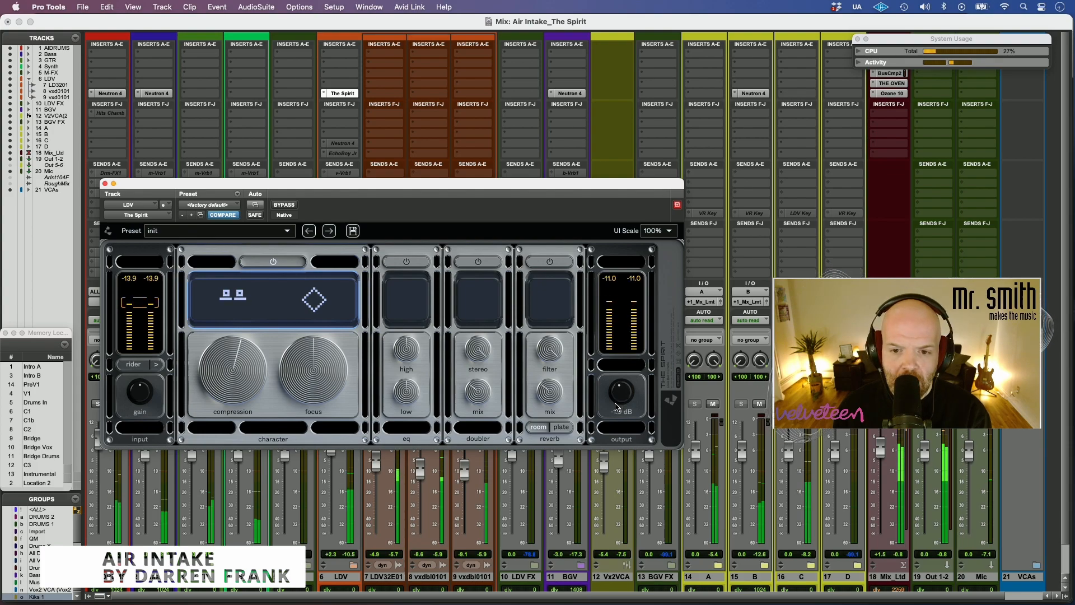
{"action": "left_click_drag", "start_coordinate": [229, 392], "coordinate": [217, 421]}
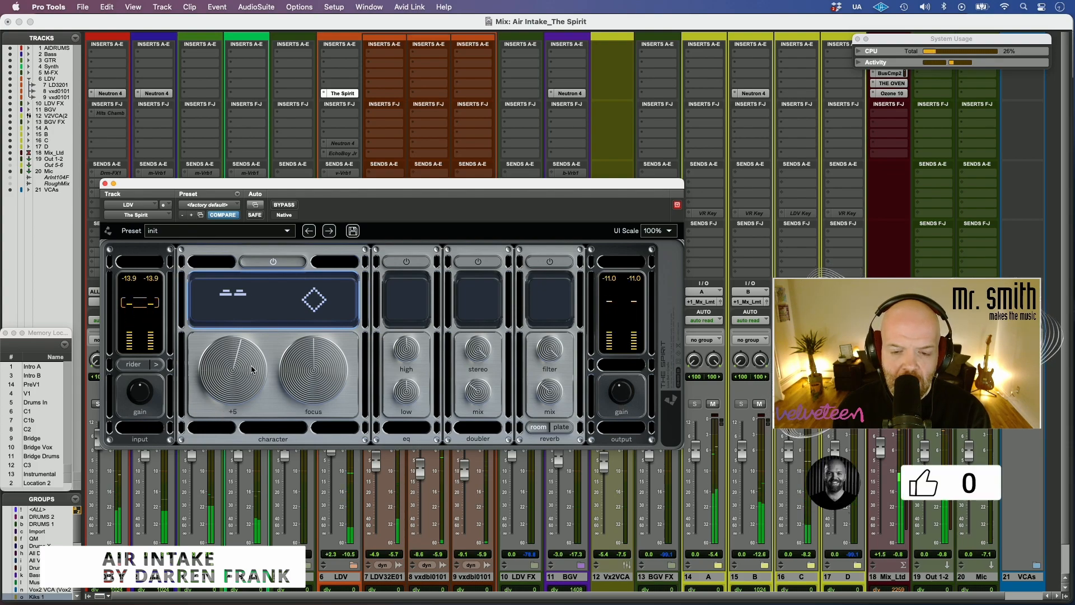
{"action": "left_click_drag", "start_coordinate": [619, 395], "coordinate": [618, 401]}
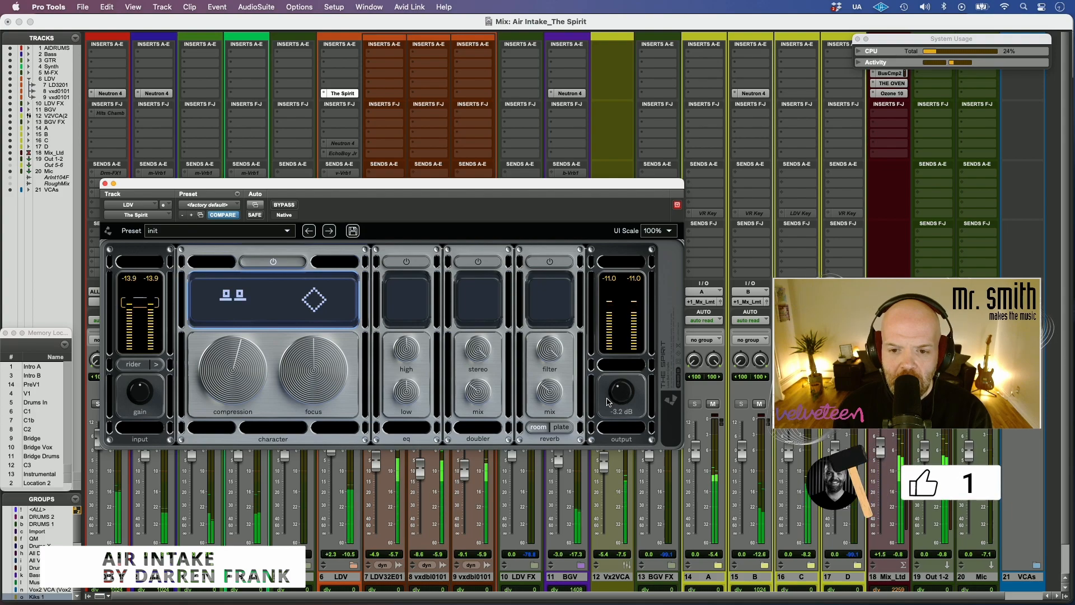
Step: Turn on the EQ with a 5.7 dB high boost and raise the focus to about +19
{"action": "left_click_drag", "start_coordinate": [313, 379], "coordinate": [334, 346]}
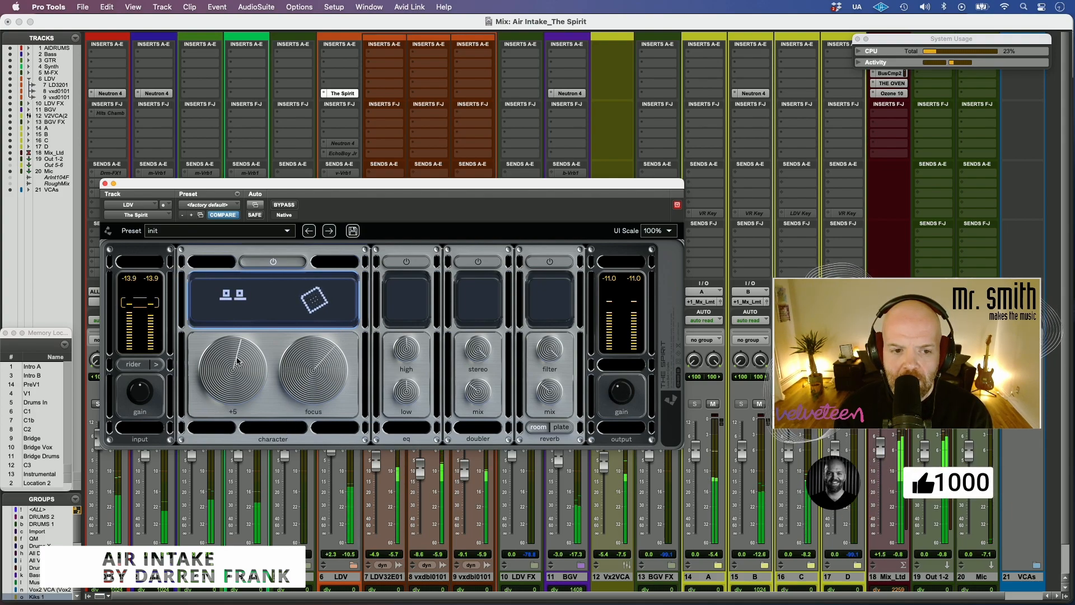
{"action": "left_click", "coordinate": [409, 263]}
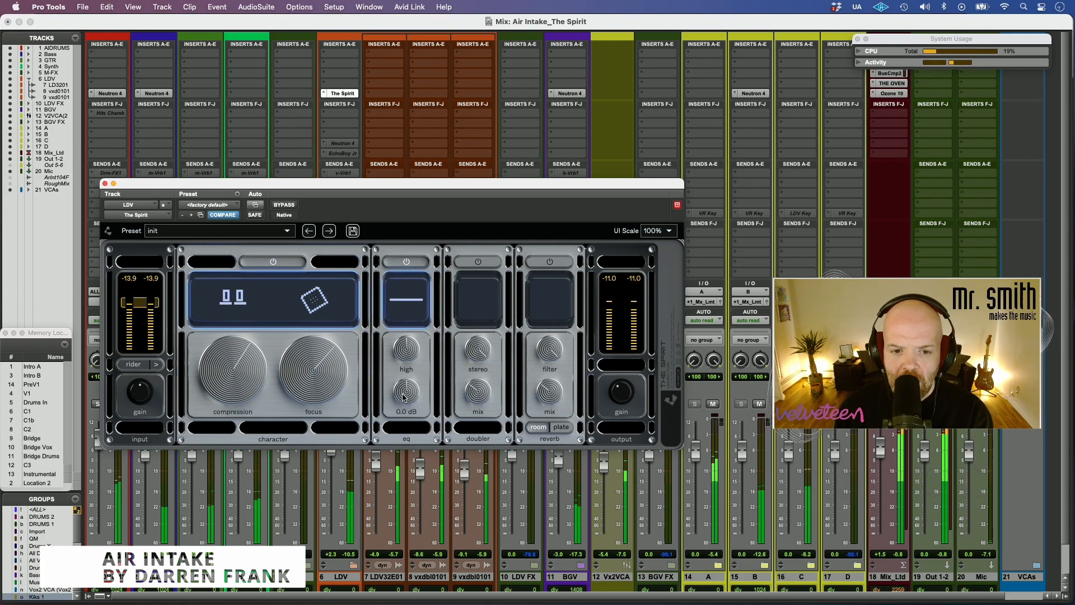
{"action": "left_click_drag", "start_coordinate": [408, 328], "coordinate": [423, 315]}
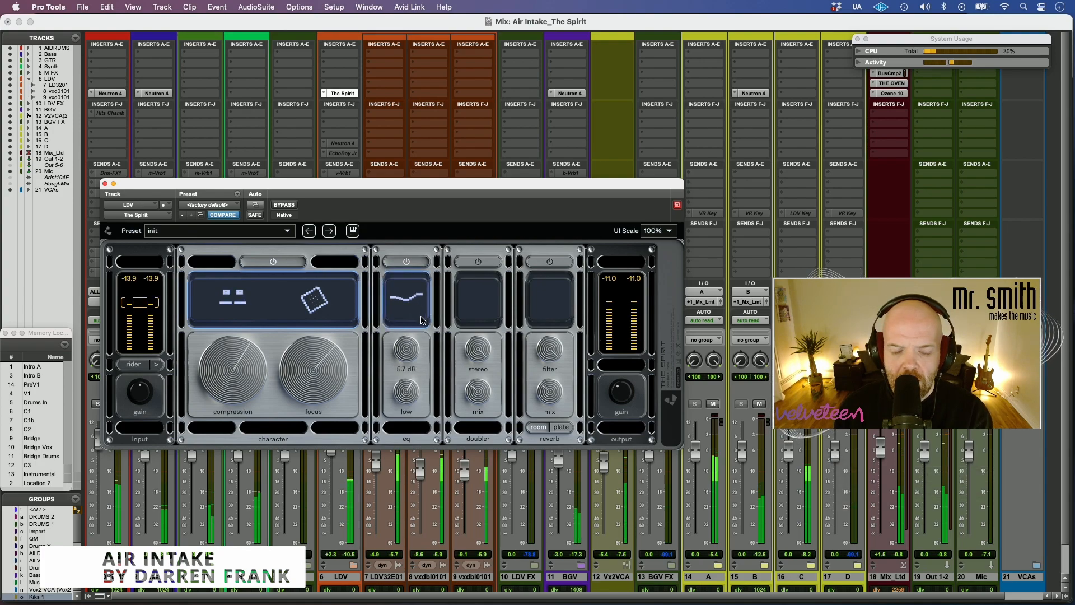
{"action": "left_click_drag", "start_coordinate": [238, 384], "coordinate": [311, 369]}
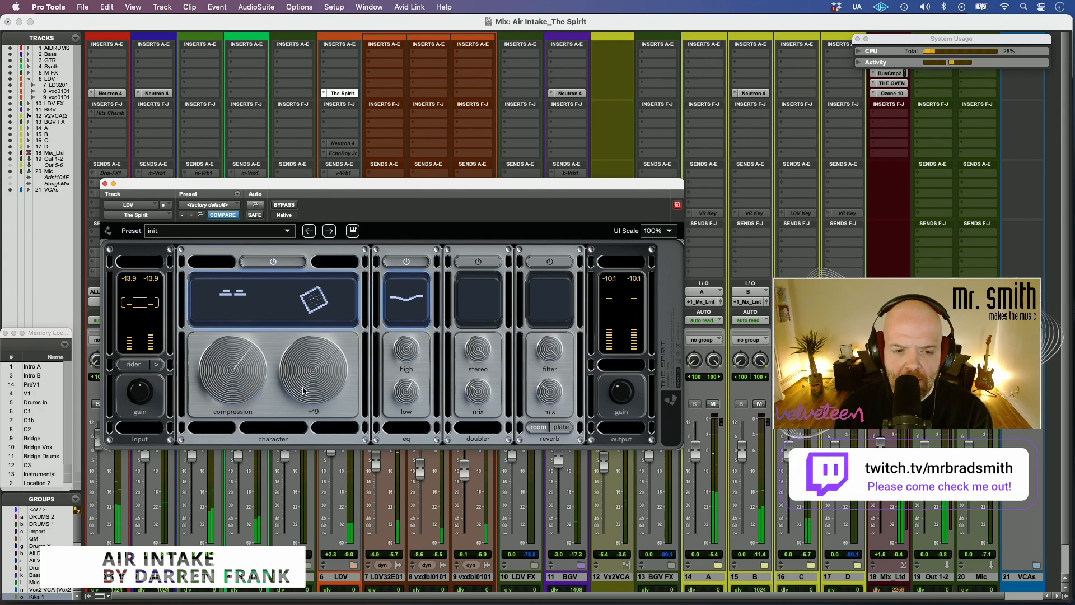
{"action": "left_click_drag", "start_coordinate": [300, 393], "coordinate": [301, 395]}
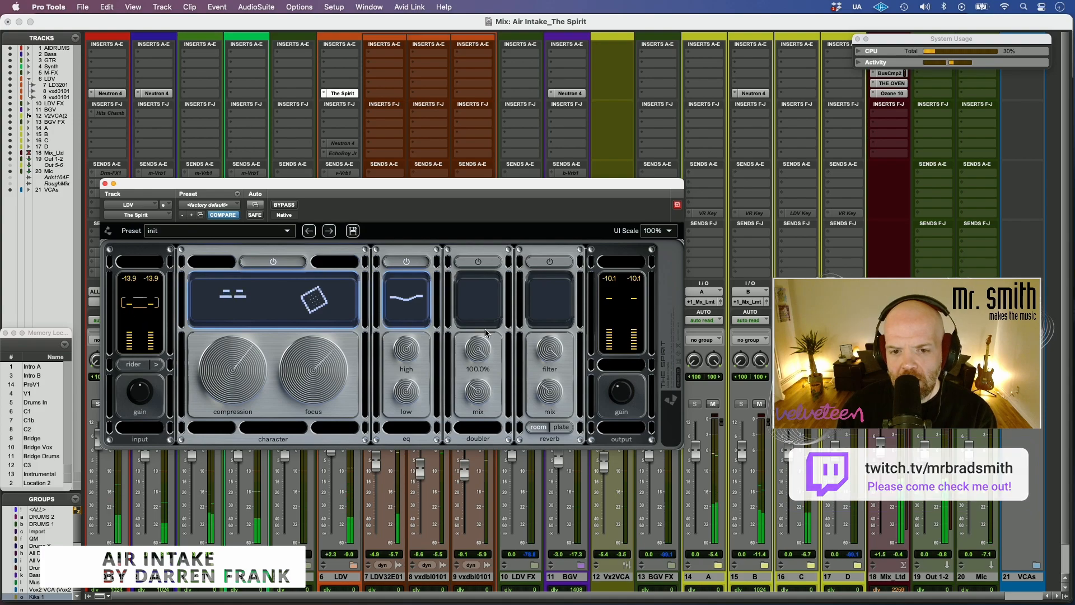
Step: Turn on the doubler at a 10% mix and lower the output gain to -4.3 dB
{"action": "left_click", "coordinate": [483, 392]}
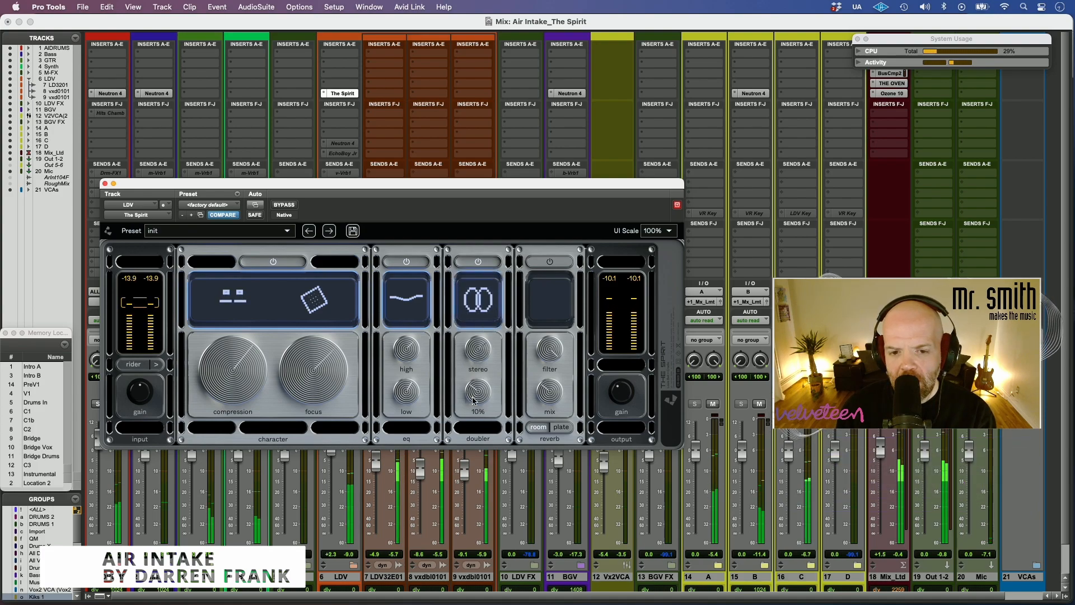
{"action": "left_click_drag", "start_coordinate": [485, 379], "coordinate": [480, 392]}
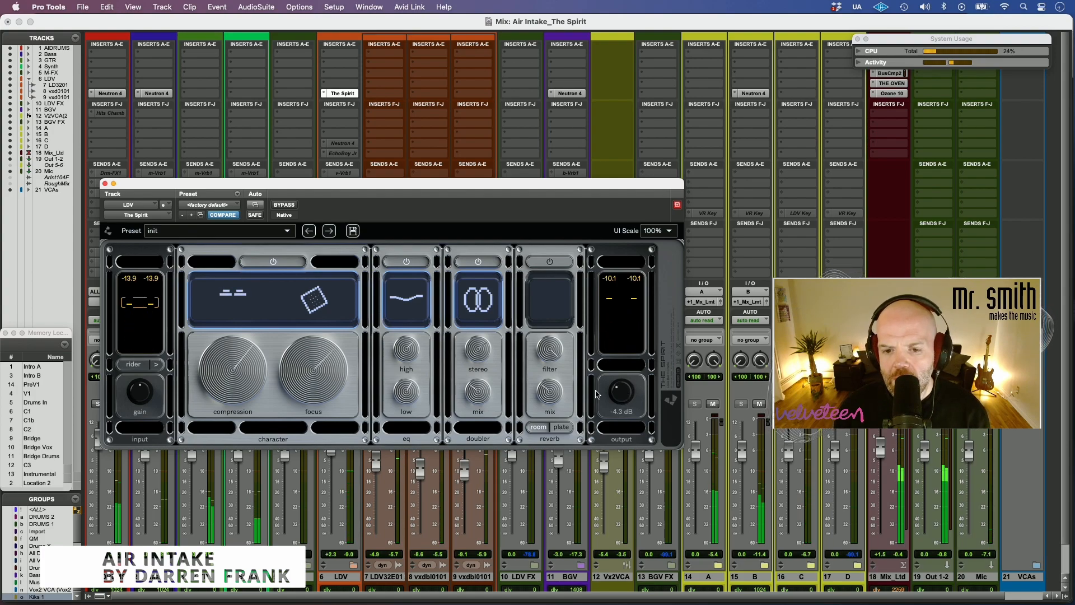
Step: Add plate reverb with its filter at about 15.6 kHz, and compare the vocal with the plug-in bypassed and active
{"action": "left_click", "coordinate": [542, 281]}
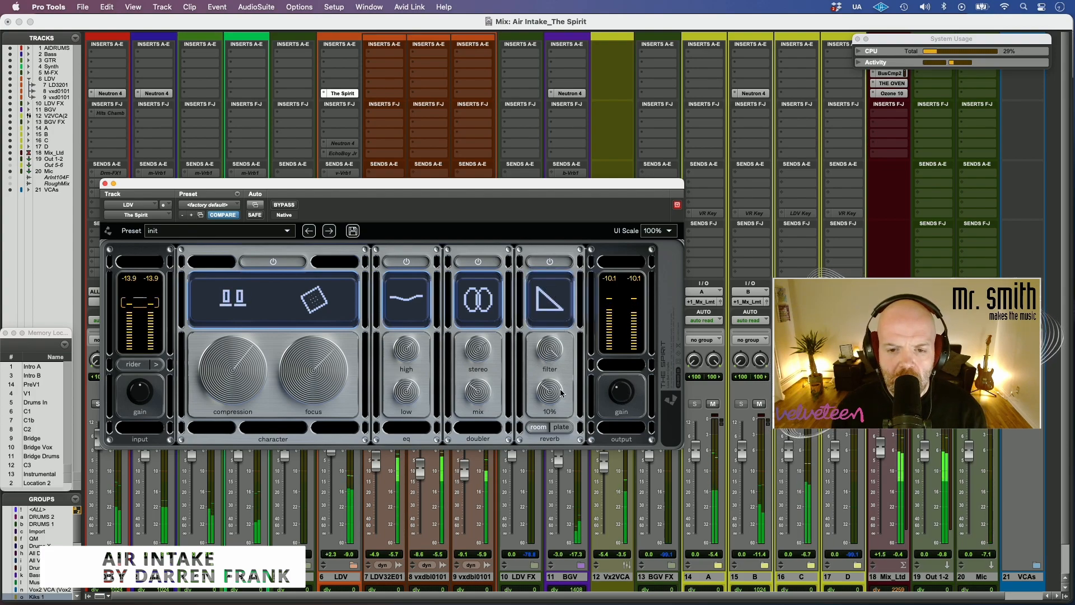
{"action": "left_click", "coordinate": [562, 427]}
{"action": "scroll", "coordinate": [537, 352], "scroll_direction": "down", "scroll_amount": 3}
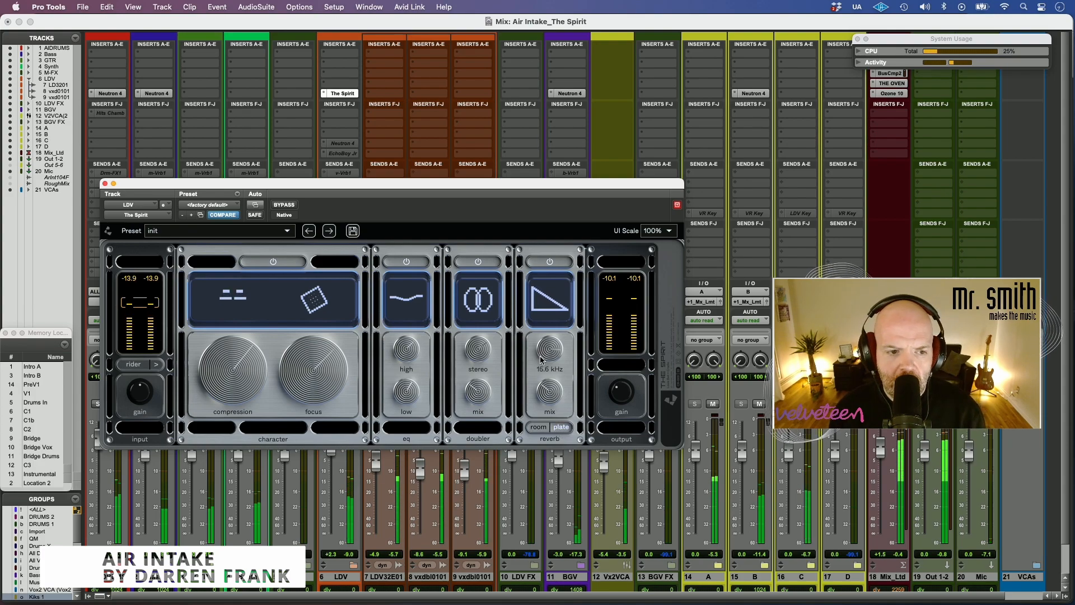
{"action": "scroll", "coordinate": [558, 398], "scroll_direction": "up", "scroll_amount": 1}
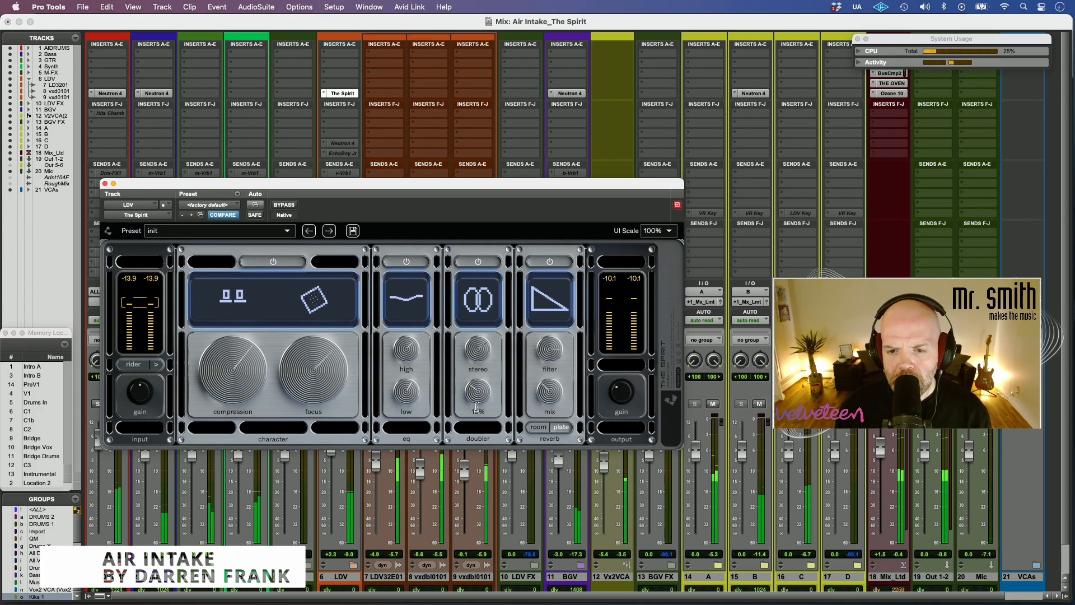
{"action": "left_click", "coordinate": [290, 206]}
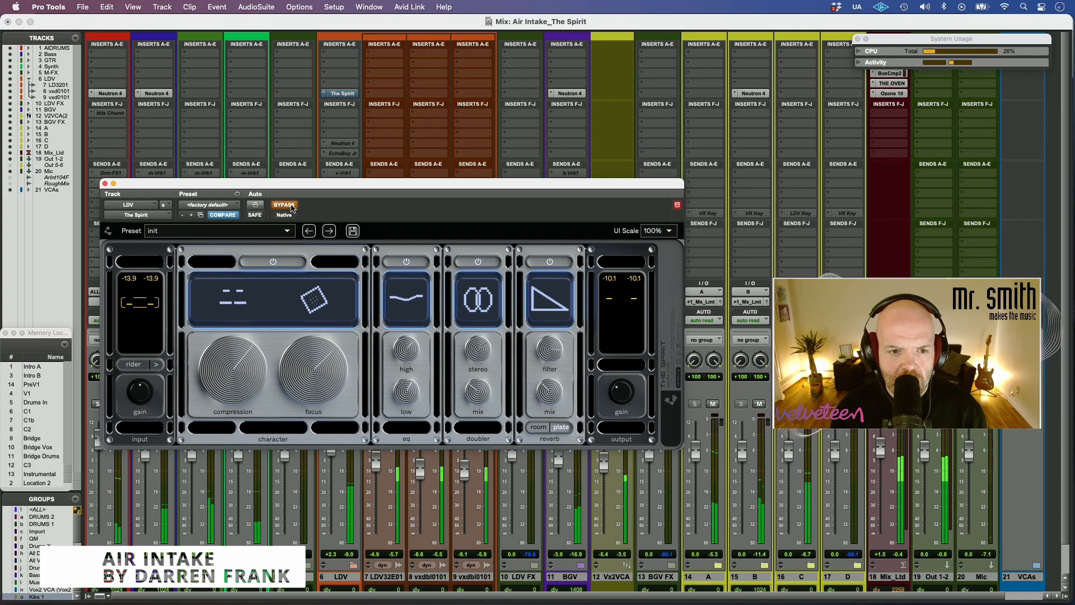
{"action": "left_click", "coordinate": [290, 206]}
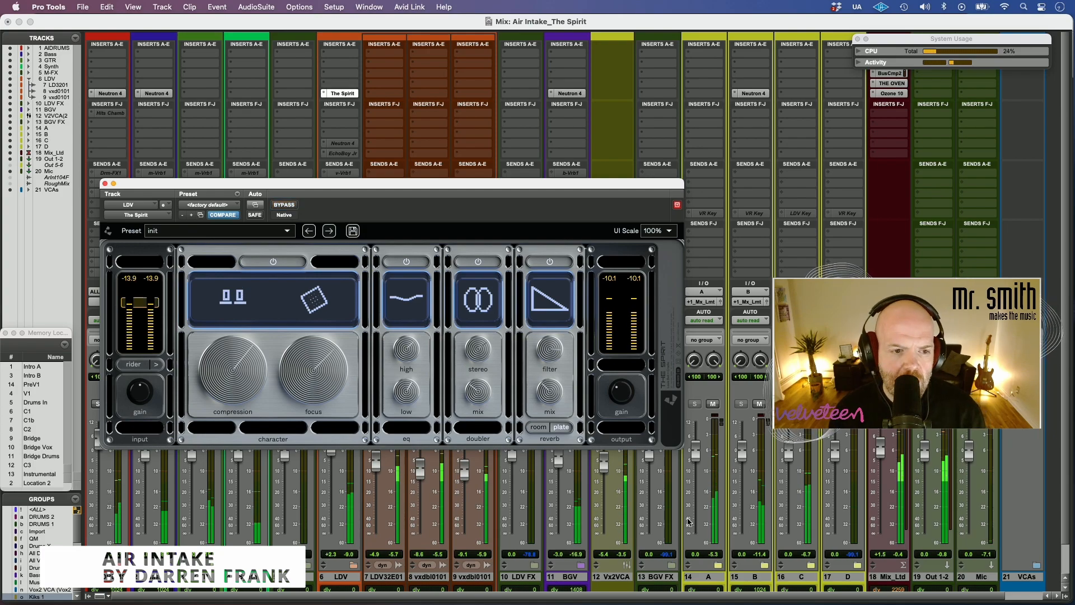
Step: Turn on the rider, reduce its amount to 13.9%, and compare the vocal with the plug-in bypassed and active
{"action": "left_click", "coordinate": [135, 364]}
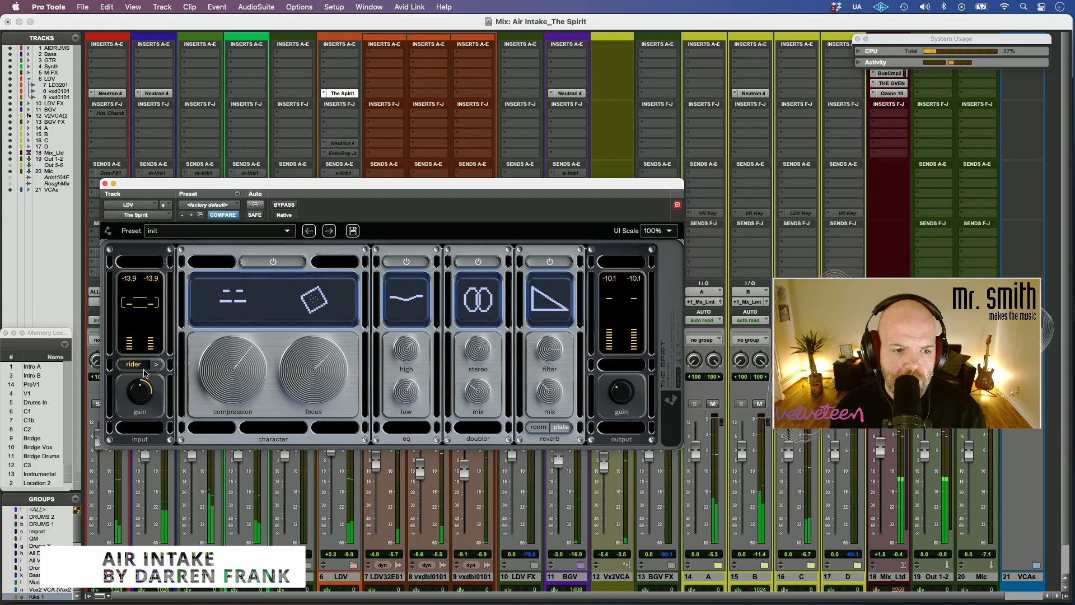
{"action": "left_click", "coordinate": [156, 364]}
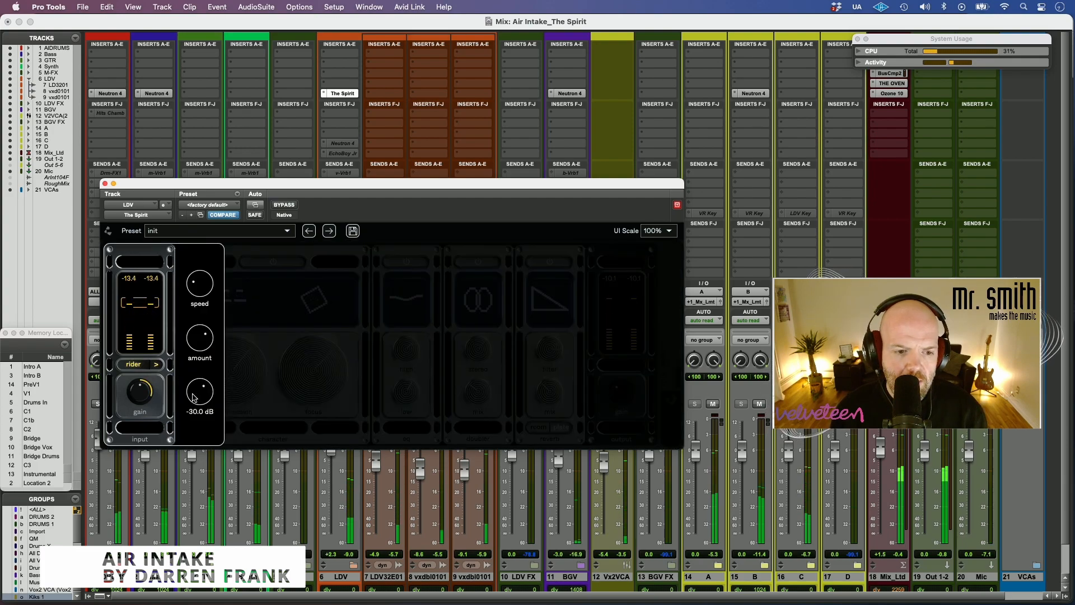
{"action": "mouse_move", "coordinate": [205, 349]}
{"action": "left_click_drag", "start_coordinate": [191, 383], "coordinate": [174, 415]}
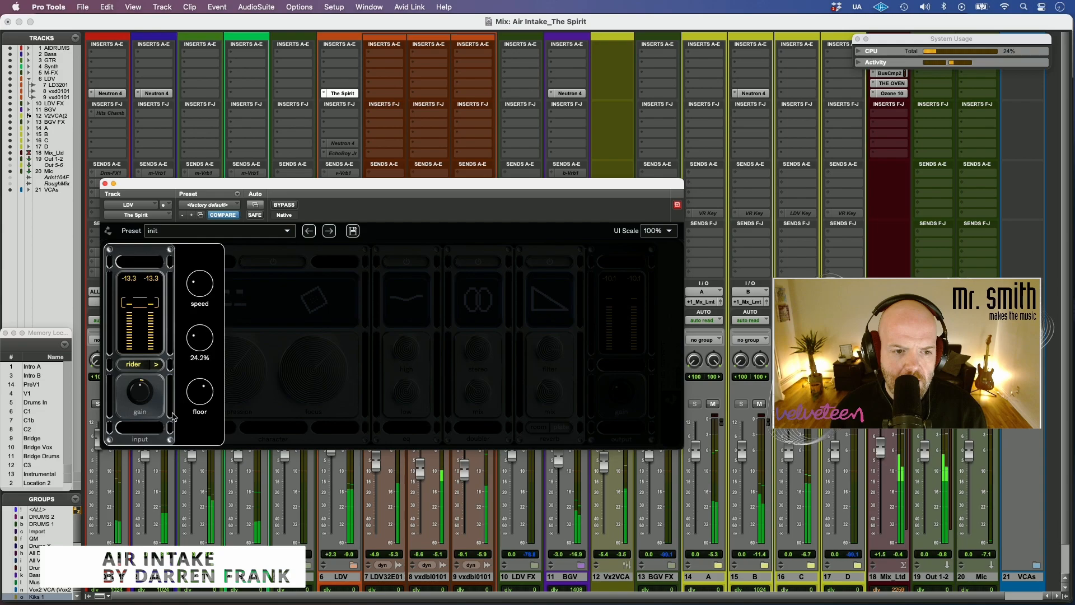
{"action": "mouse_move", "coordinate": [201, 307]}
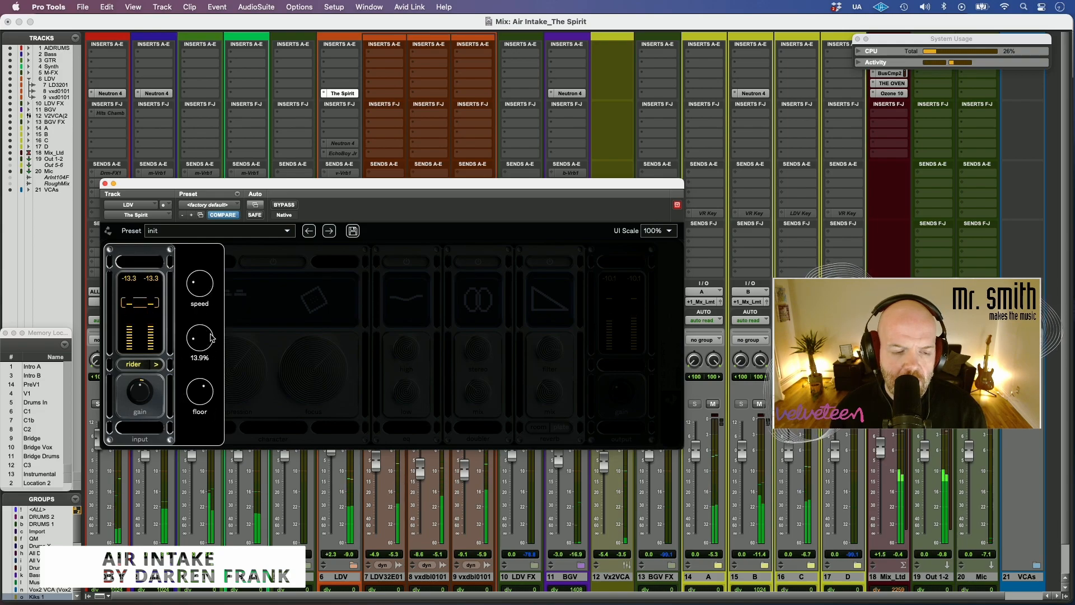
{"action": "left_click", "coordinate": [149, 369]}
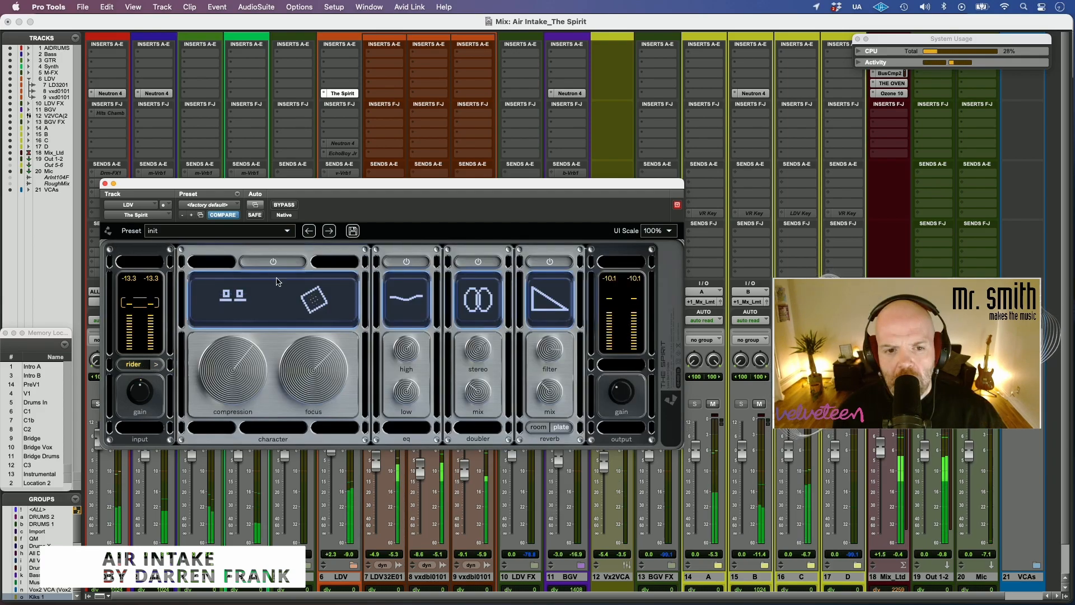
{"action": "left_click", "coordinate": [285, 205]}
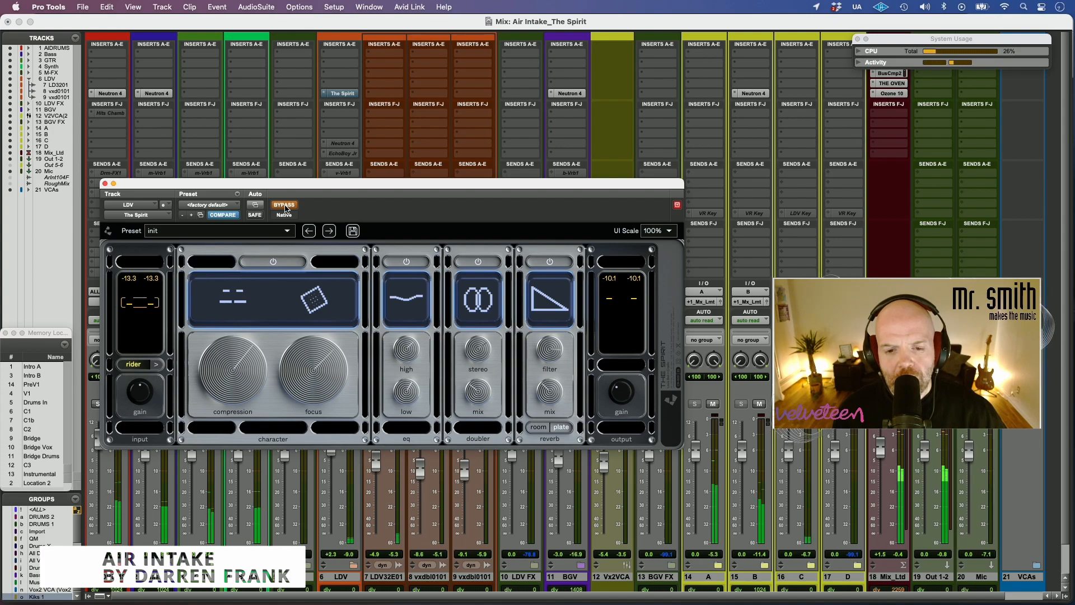
{"action": "left_click", "coordinate": [285, 205]}
Step: Turn off the rider, readjust compression and focus, and set the EQ's high boost to 3.0 dB
{"action": "left_click_drag", "start_coordinate": [415, 353], "coordinate": [402, 393]}
{"action": "left_click_drag", "start_coordinate": [226, 398], "coordinate": [216, 480]}
{"action": "left_click", "coordinate": [135, 364]}
{"action": "left_click_drag", "start_coordinate": [234, 371], "coordinate": [234, 366]}
{"action": "mouse_move", "coordinate": [328, 379]}
{"action": "left_mouse_down"}
{"action": "mouse_move", "coordinate": [337, 368]}
{"action": "mouse_move", "coordinate": [327, 385]}
{"action": "left_mouse_up"}
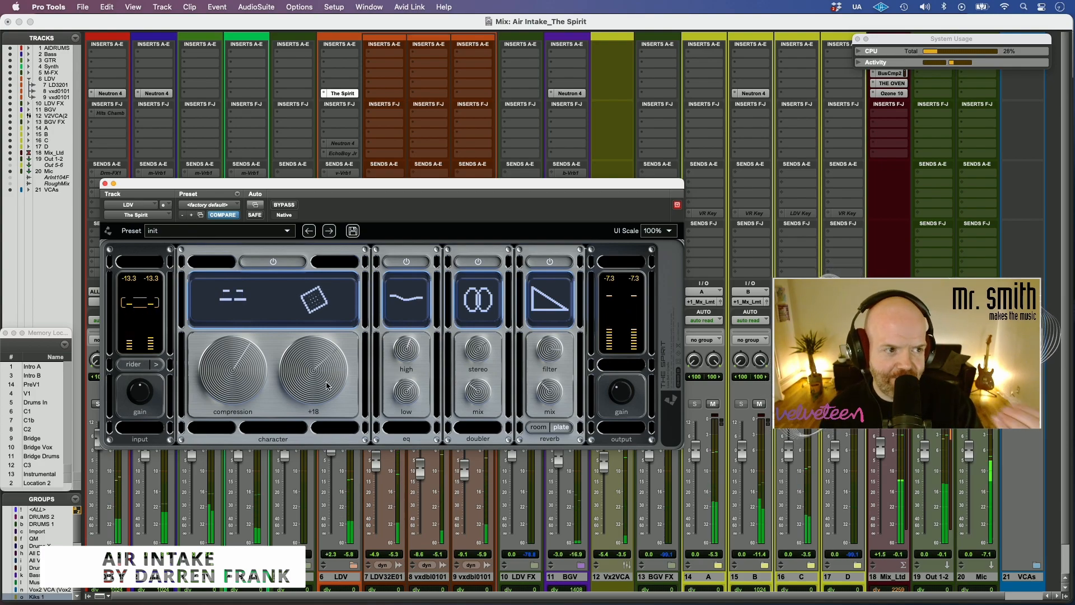
{"action": "mouse_move", "coordinate": [326, 385]}
{"action": "left_mouse_down"}
{"action": "mouse_move", "coordinate": [332, 365]}
{"action": "mouse_move", "coordinate": [331, 377]}
{"action": "left_mouse_up"}
{"action": "mouse_move", "coordinate": [408, 351]}
{"action": "left_mouse_down"}
{"action": "mouse_move", "coordinate": [416, 328]}
{"action": "mouse_move", "coordinate": [409, 340]}
{"action": "left_mouse_up"}
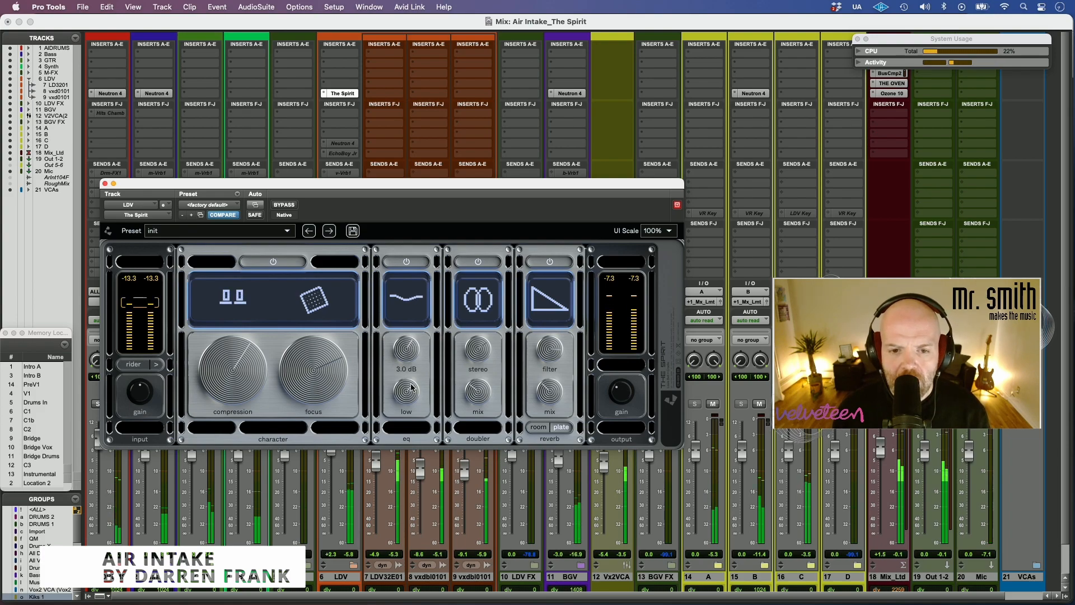
Step: Readjust the doubler mix, set the reverb mix to about 8%, and lower the output gain to -6.0 dB
{"action": "left_click_drag", "start_coordinate": [482, 380], "coordinate": [490, 337]}
{"action": "left_click_drag", "start_coordinate": [551, 402], "coordinate": [535, 408]}
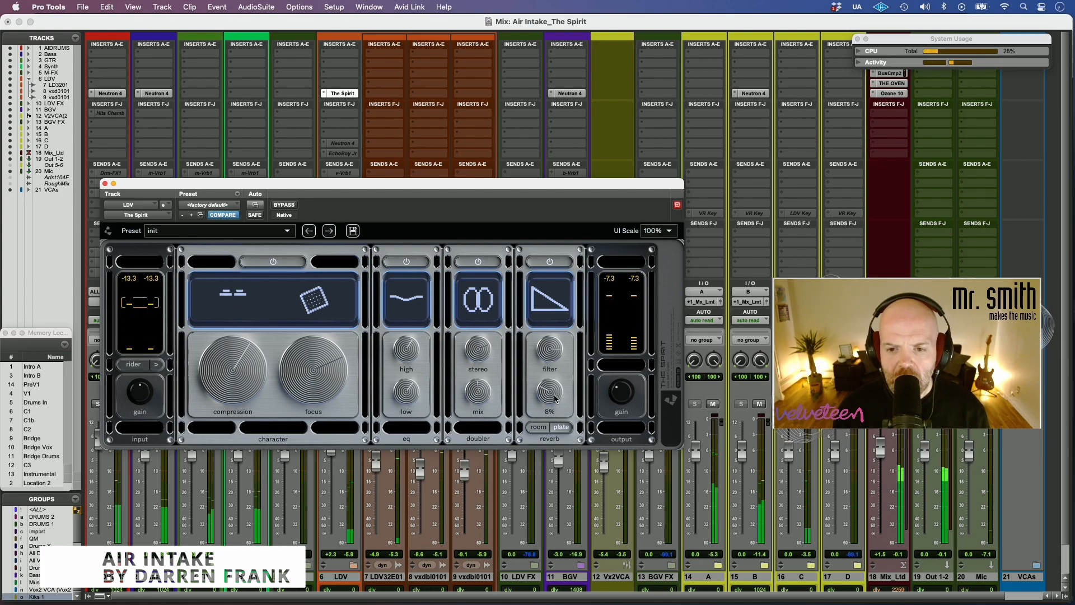
{"action": "left_click_drag", "start_coordinate": [606, 429], "coordinate": [606, 432]}
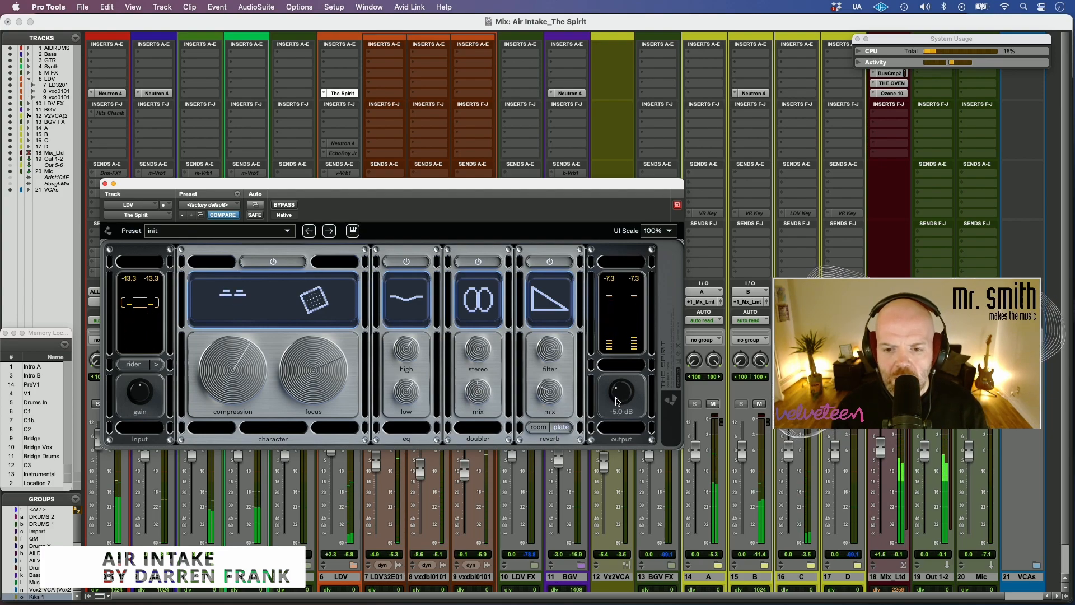
Step: Compare the vocal with the plug-in bypassed and active, and set the output gain to -5.0 dB
{"action": "left_click", "coordinate": [288, 206]}
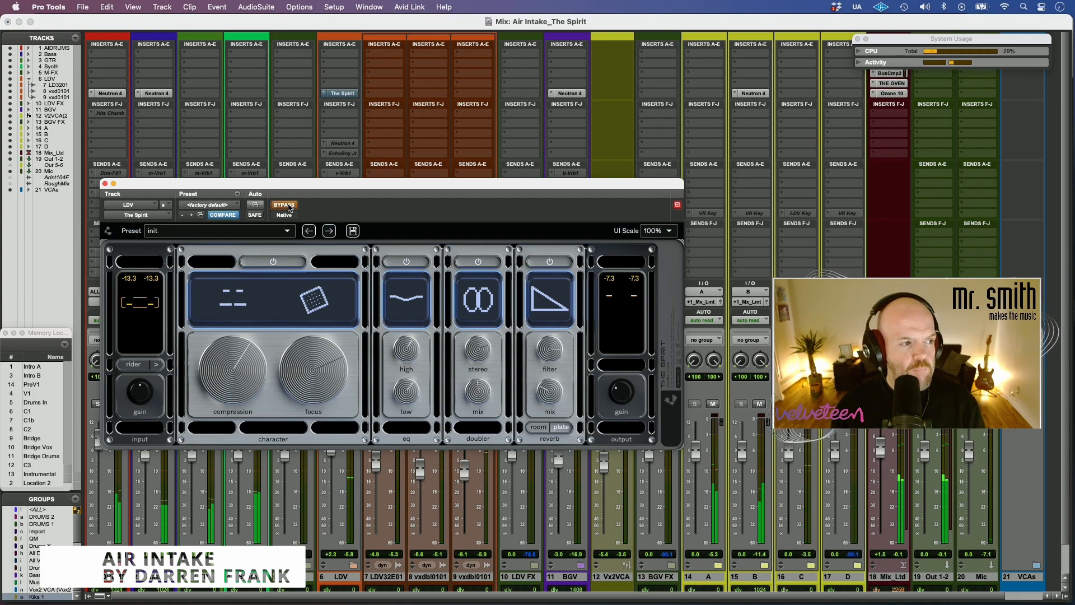
{"action": "left_click", "coordinate": [289, 207]}
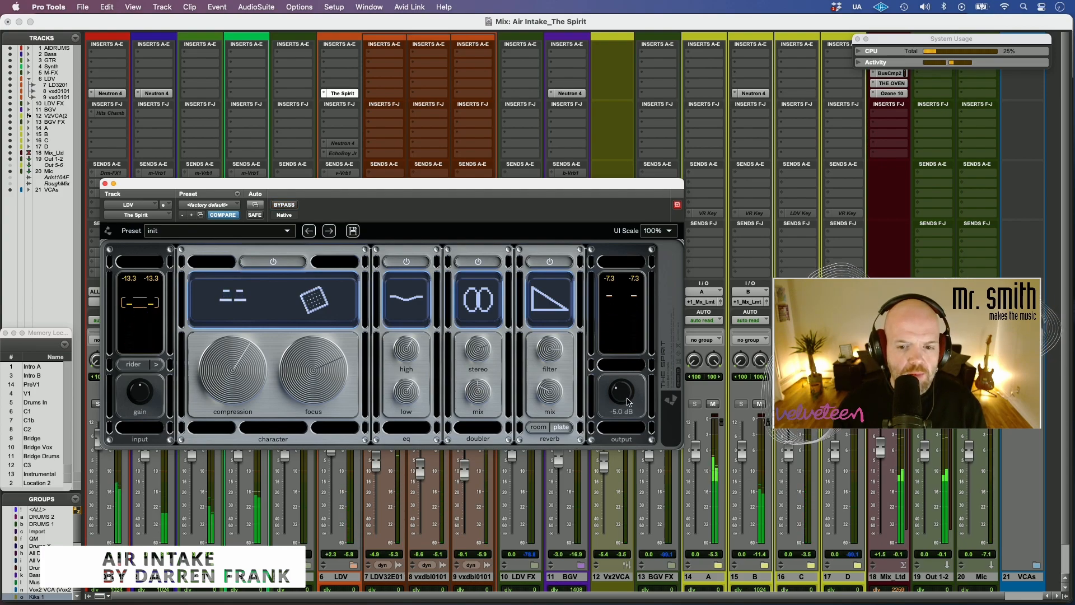
Step: Compare the mix with The Spirit made inactive and active on the LDV track, ending with the plug-in inactive
{"action": "left_click", "coordinate": [343, 94], "text": "ctrl+super"}
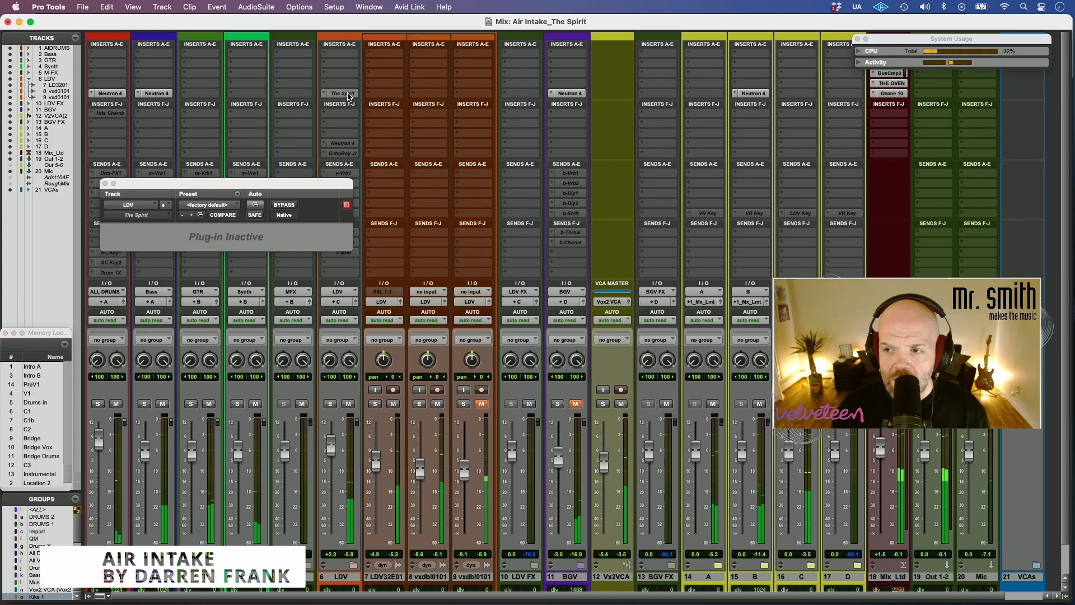
{"action": "left_click", "coordinate": [343, 94], "text": "ctrl+super"}
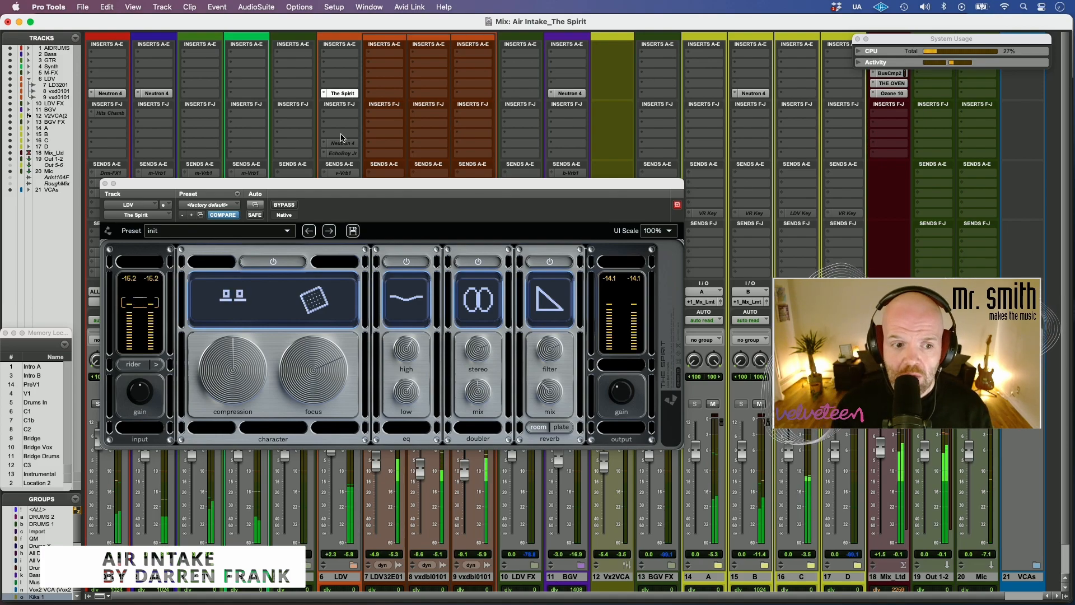
{"action": "left_click", "coordinate": [343, 93], "text": "ctrl+super"}
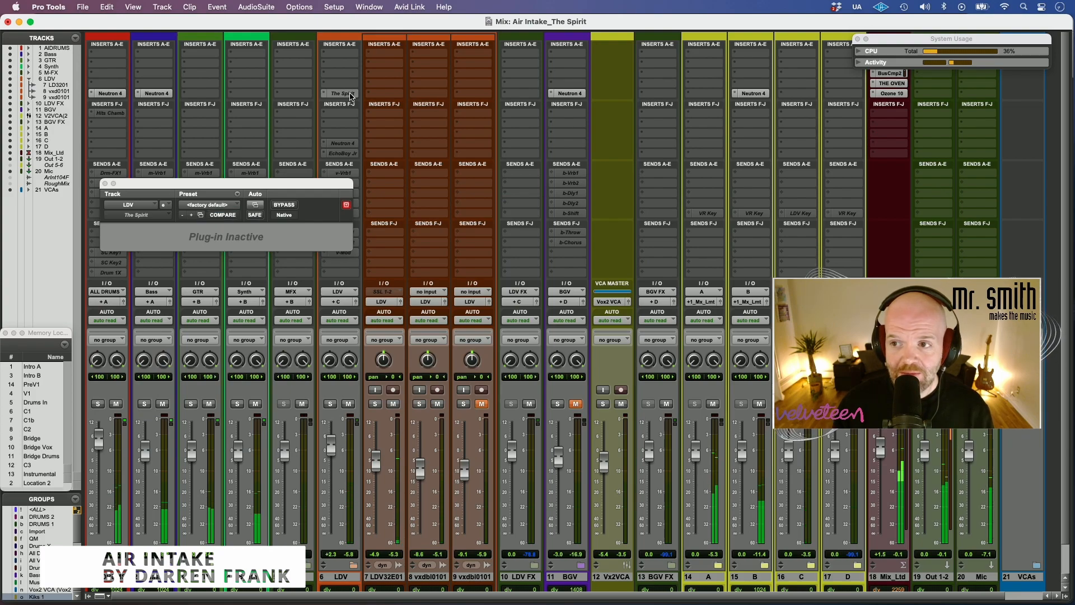
Step: Reactivate The Spirit on the LDV track and audition its cavern beauty, doubler only and gentle room presets
{"action": "left_click", "coordinate": [350, 96], "text": "ctrl+super"}
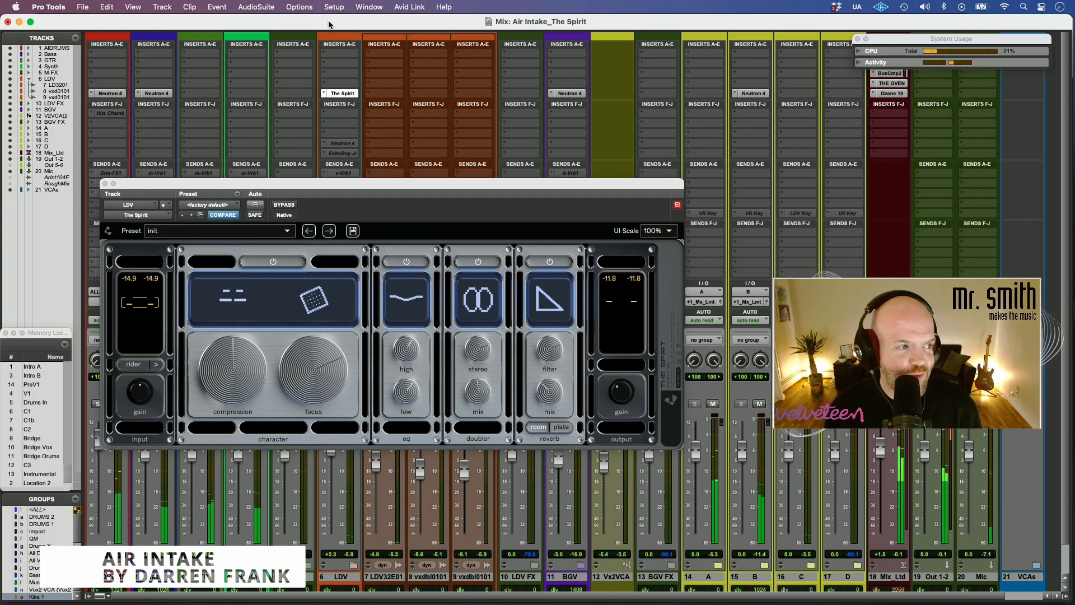
{"action": "left_click", "coordinate": [272, 232]}
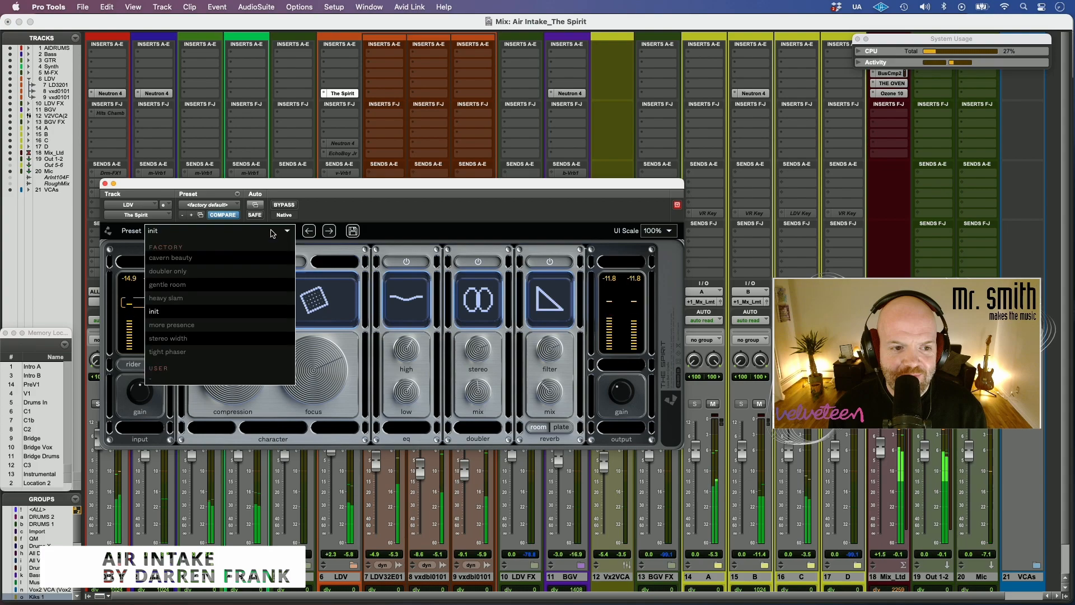
{"action": "left_click", "coordinate": [245, 258]}
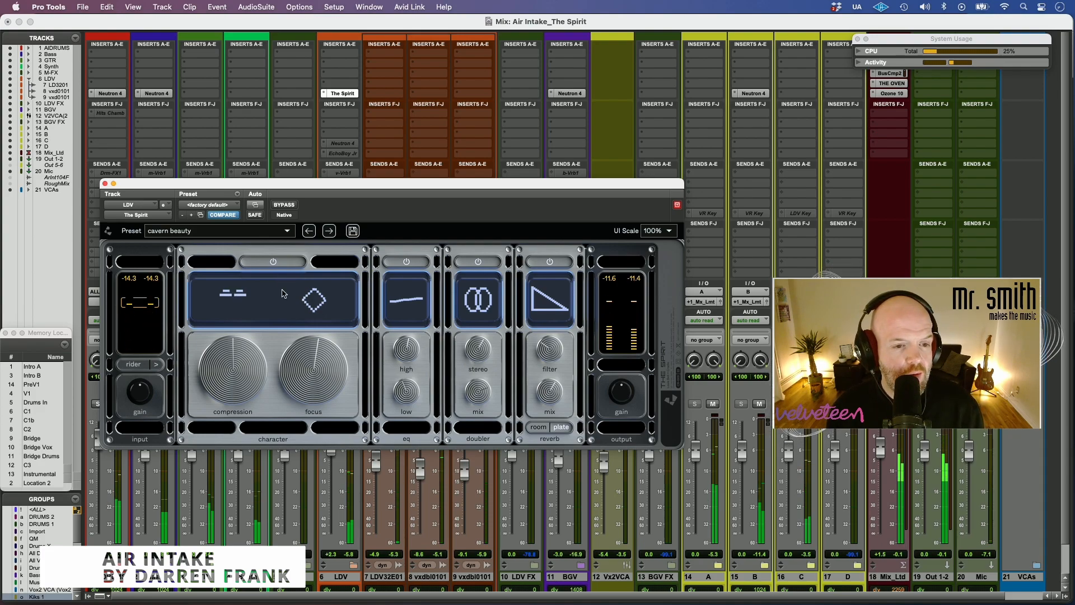
{"action": "left_click", "coordinate": [329, 231]}
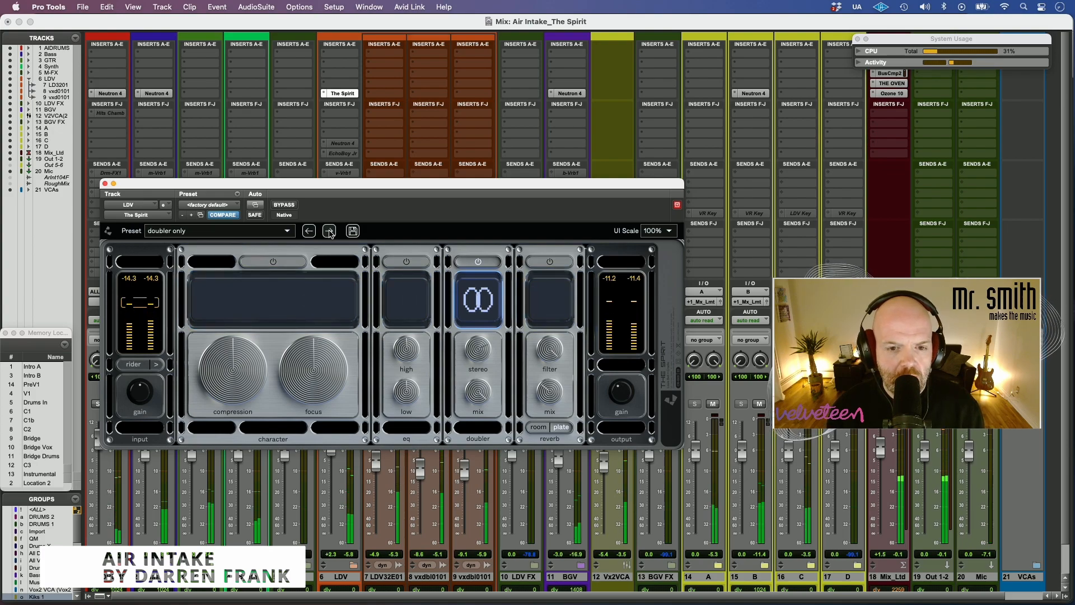
{"action": "left_click", "coordinate": [329, 232]}
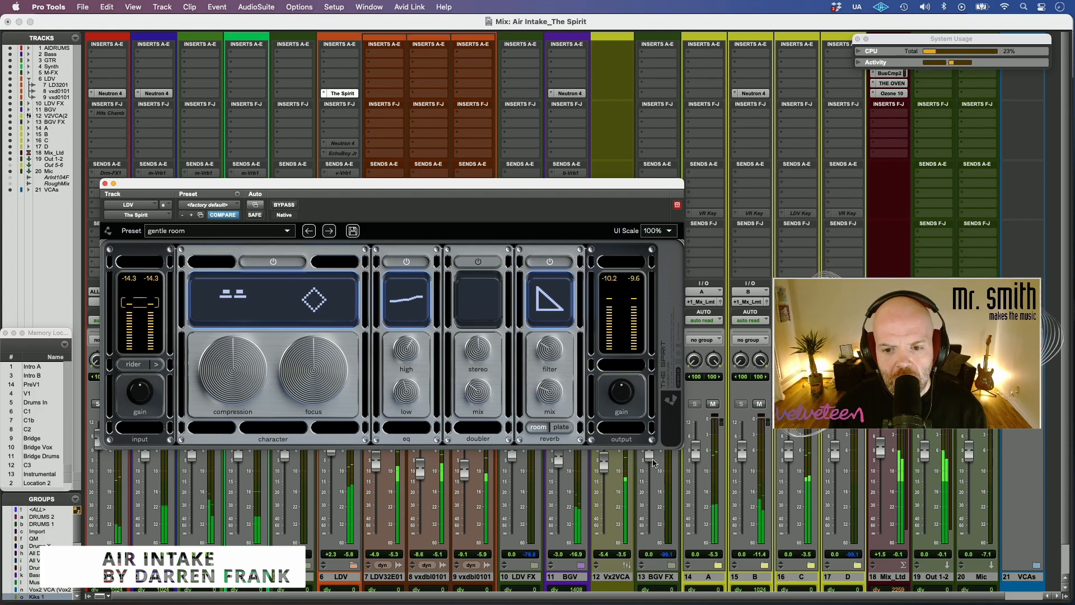
{"action": "left_click_drag", "start_coordinate": [611, 404], "coordinate": [600, 406]}
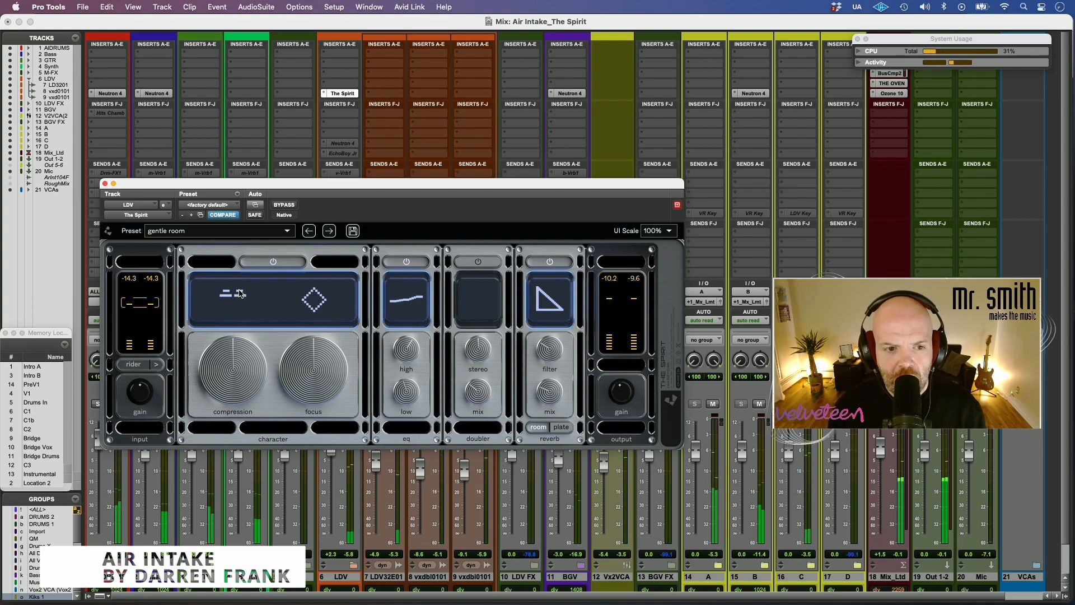
Step: Audition the heavy slam, more presence, stereo width and tight phaser presets on the lead vocal
{"action": "left_click", "coordinate": [330, 231]}
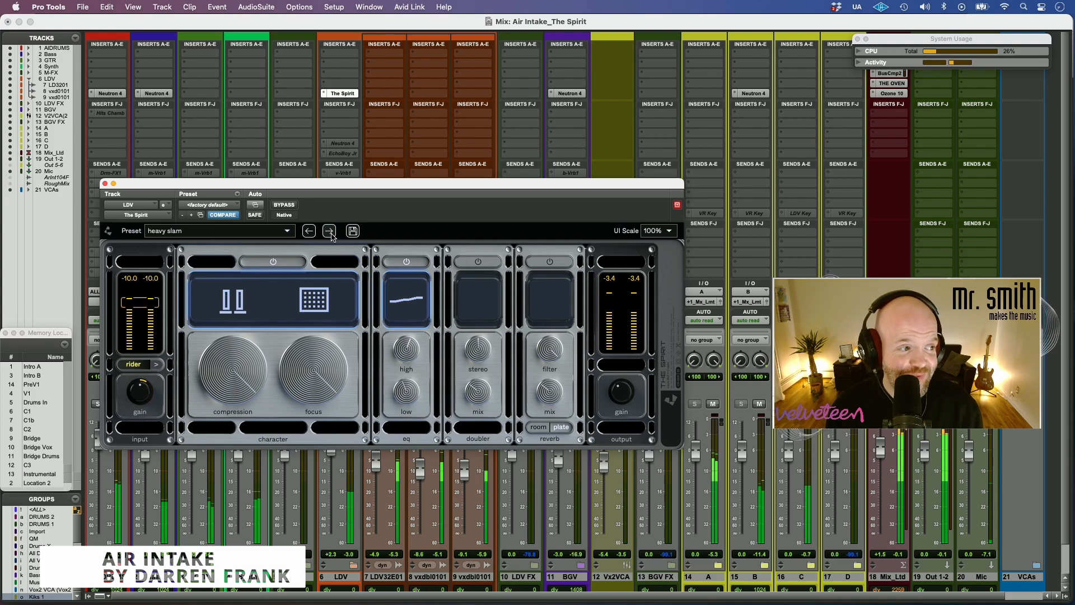
{"action": "left_click", "coordinate": [330, 231]}
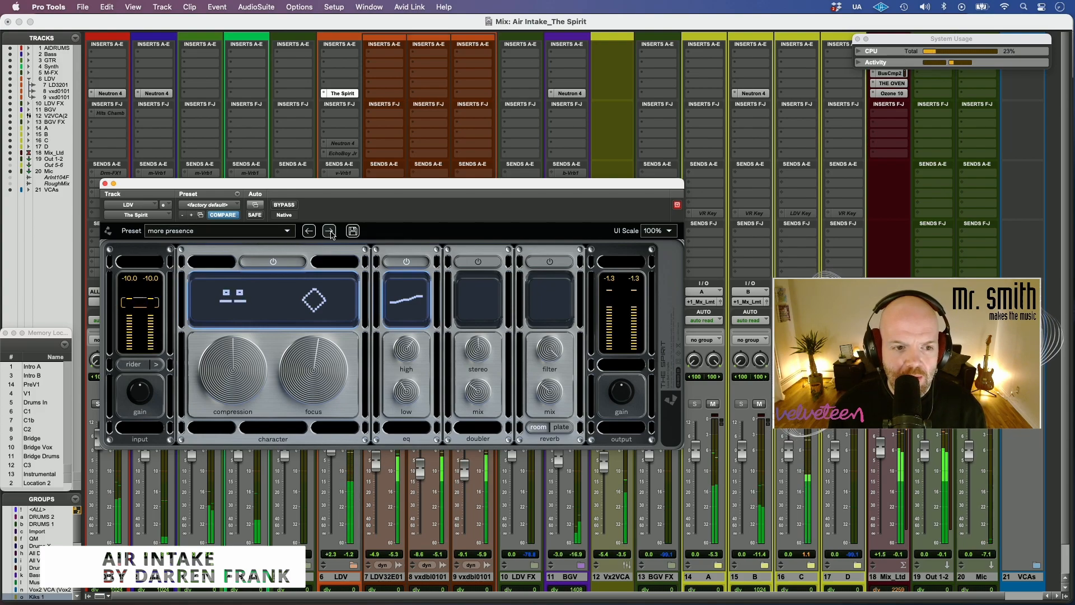
{"action": "left_click", "coordinate": [282, 236]}
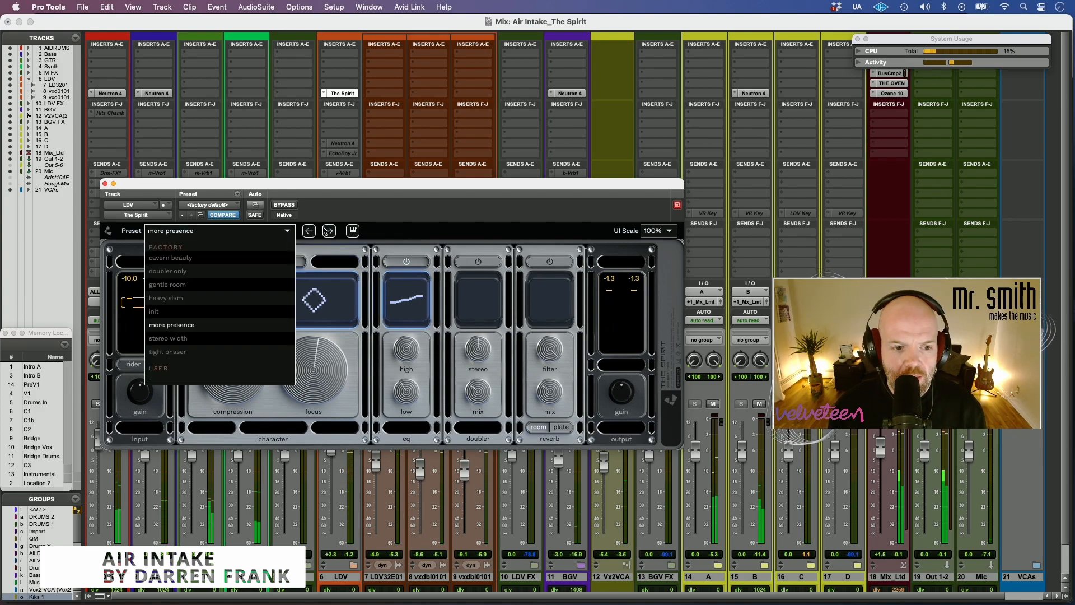
{"action": "left_click", "coordinate": [394, 227]}
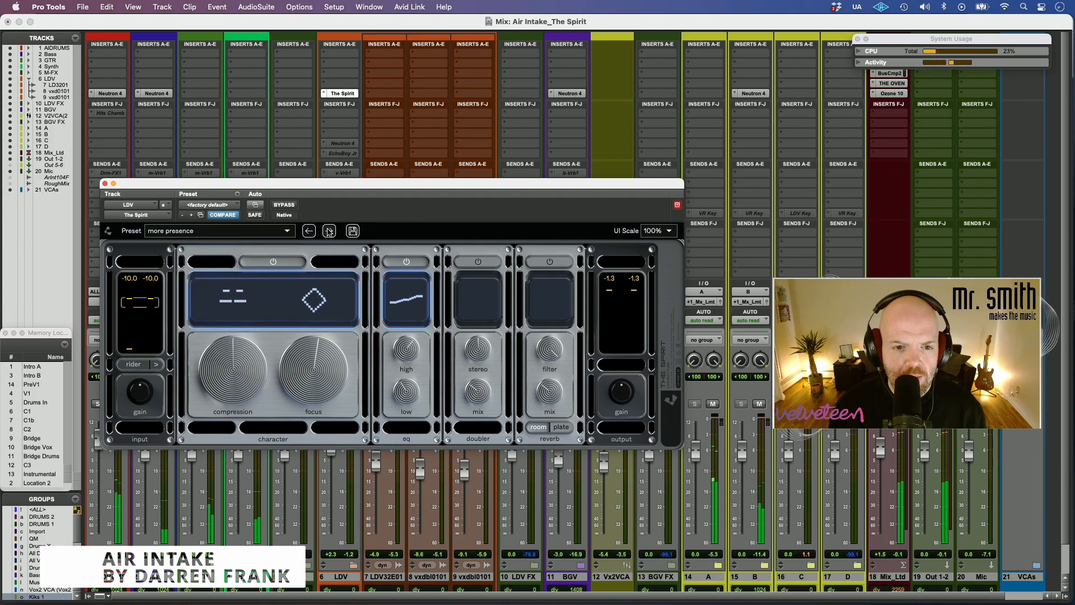
{"action": "left_click", "coordinate": [329, 231]}
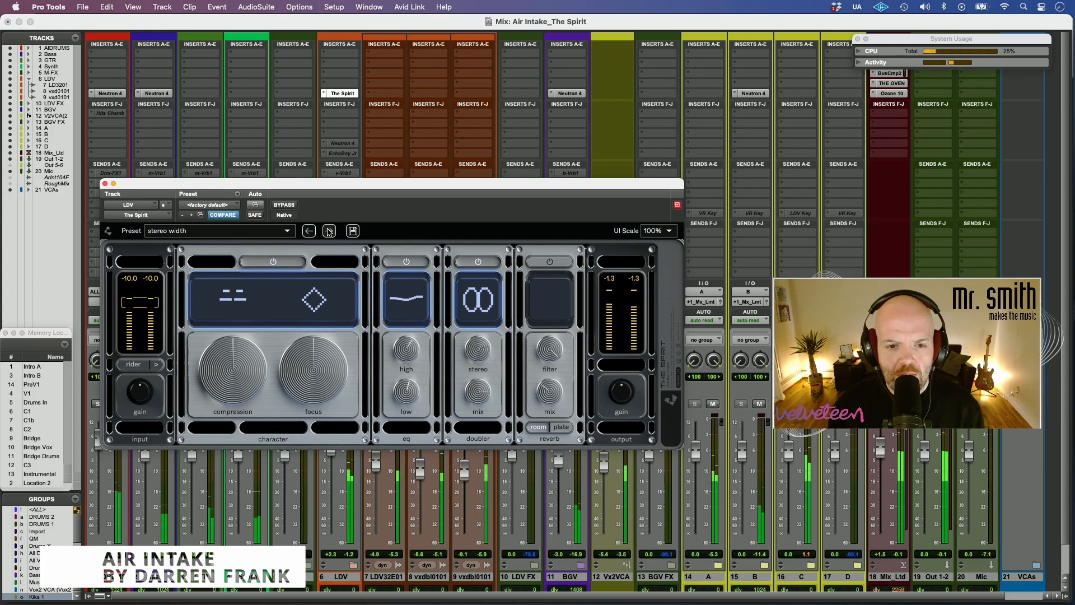
{"action": "left_click", "coordinate": [329, 231]}
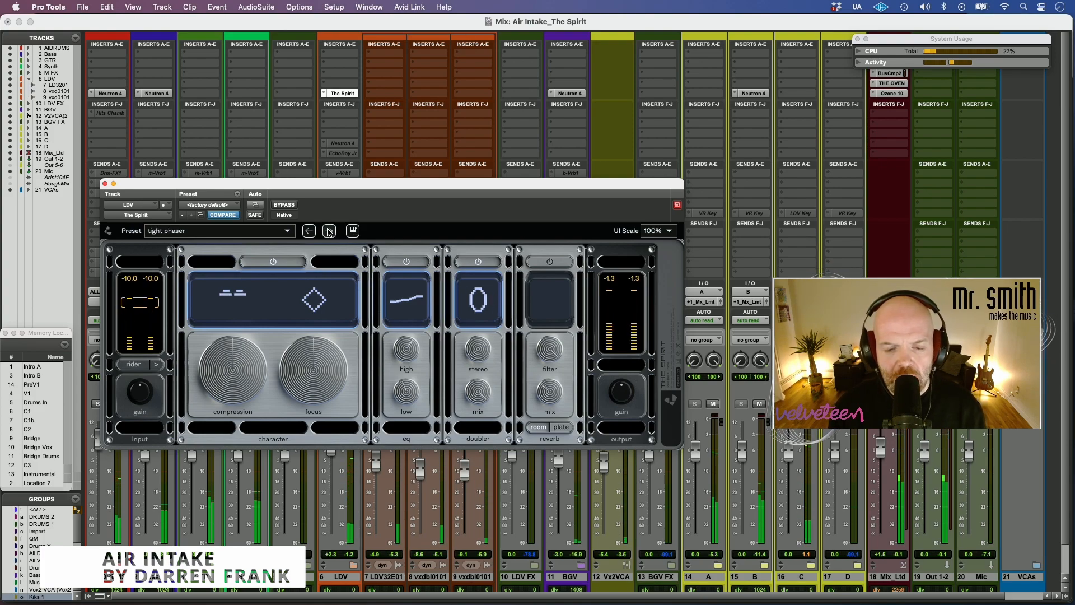
Step: Load the init preset in The Spirit and reposition the plug-in window over the mixer
{"action": "left_click", "coordinate": [276, 235]}
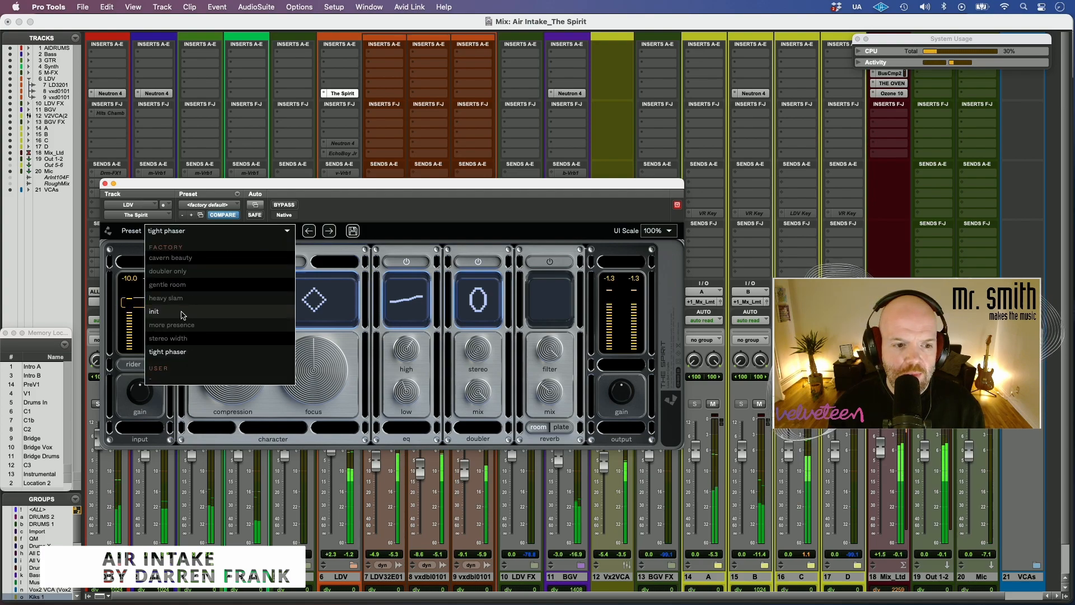
{"action": "left_click", "coordinate": [156, 310]}
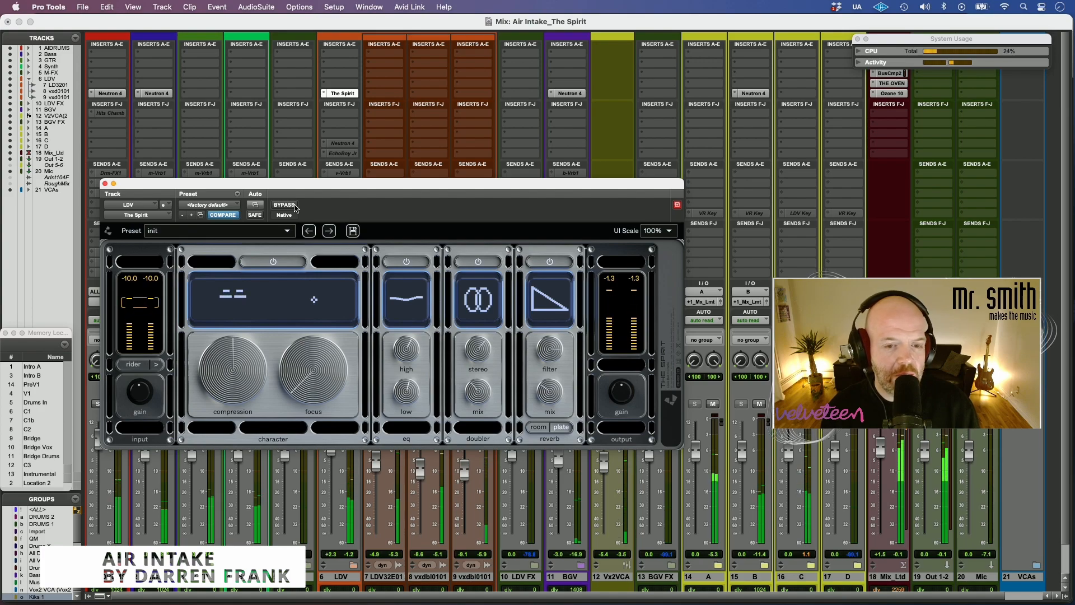
{"action": "key", "text": "super+Tab"}
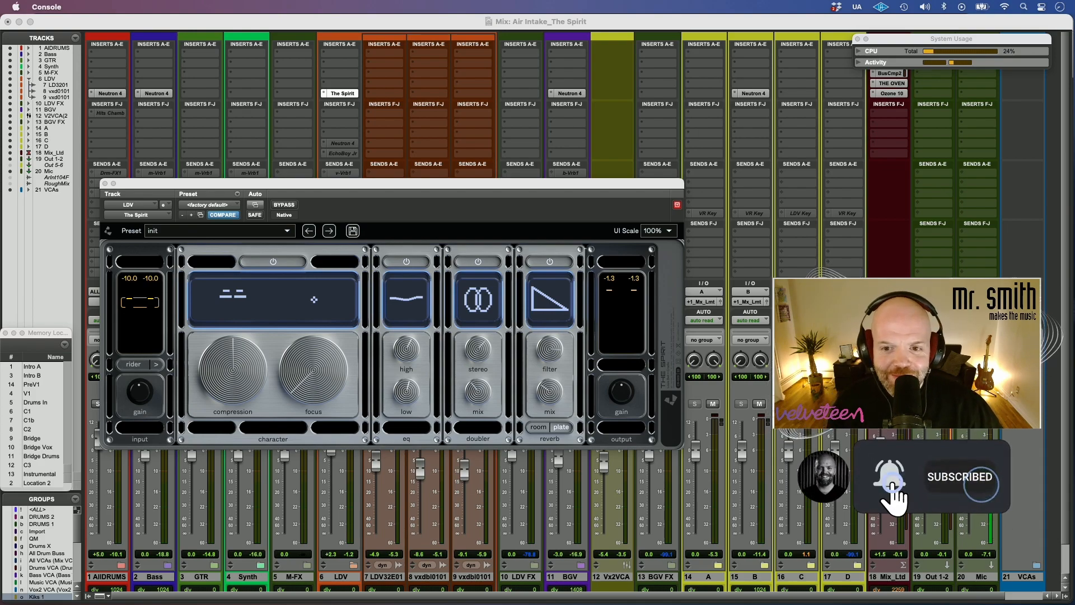
{"action": "left_click_drag", "start_coordinate": [408, 190], "coordinate": [450, 190]}
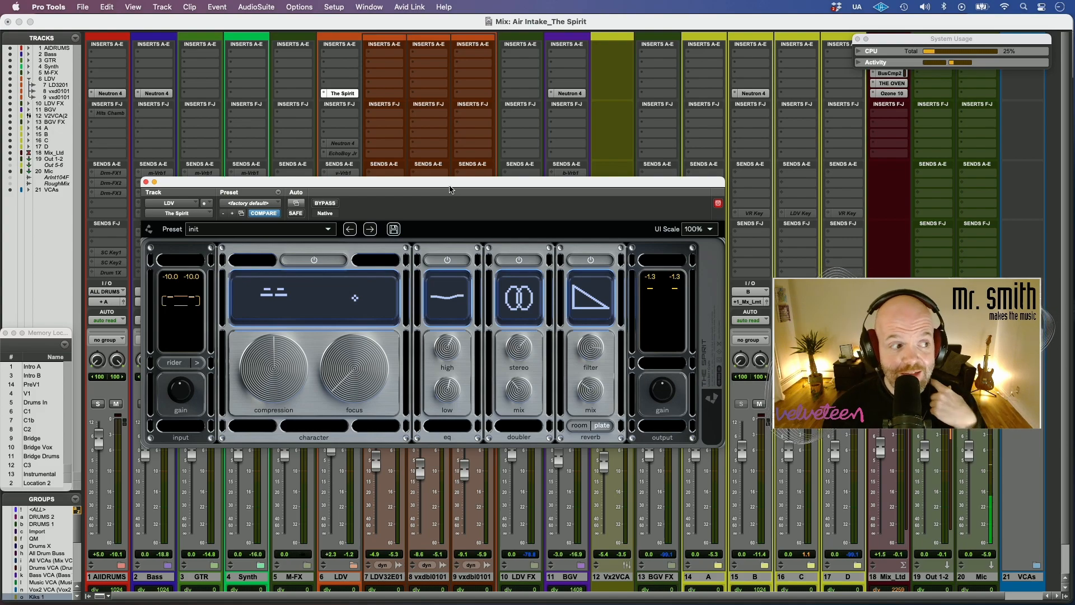
{"action": "mouse_move", "coordinate": [362, 374]}
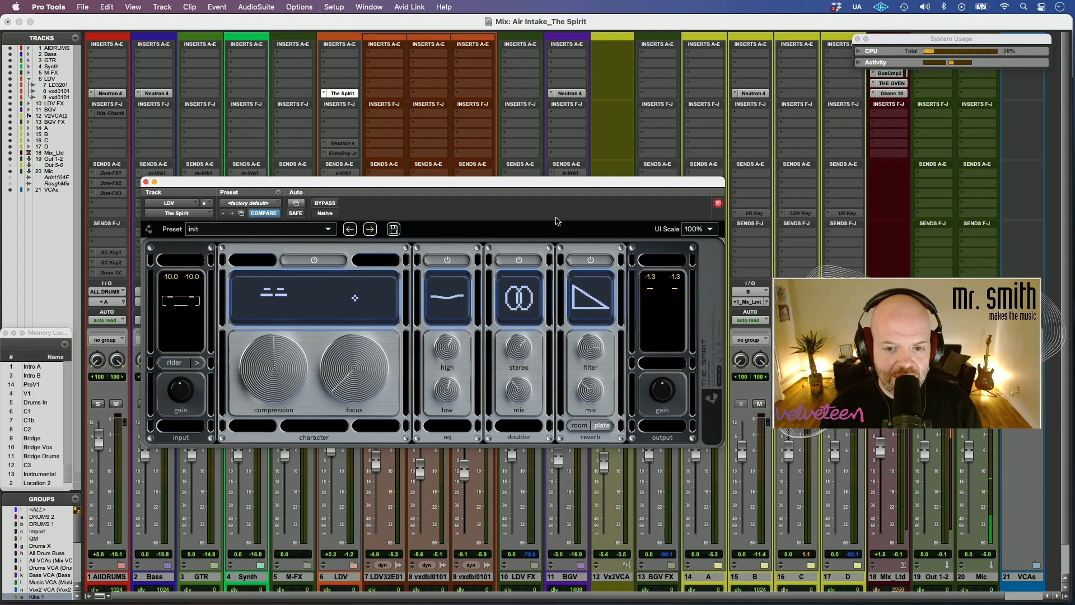
{"action": "mouse_move", "coordinate": [346, 372]}
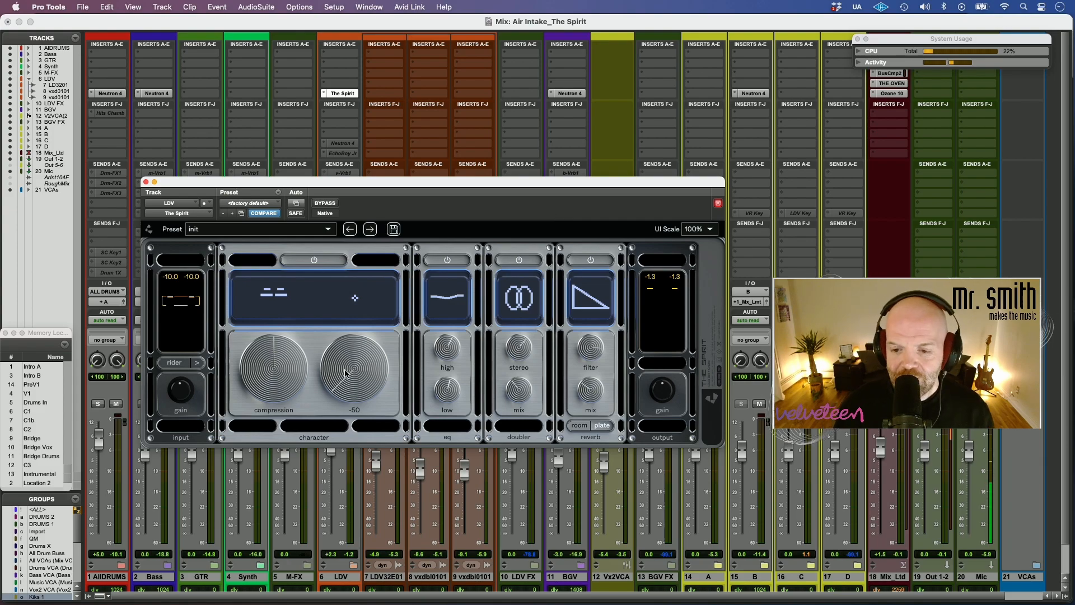